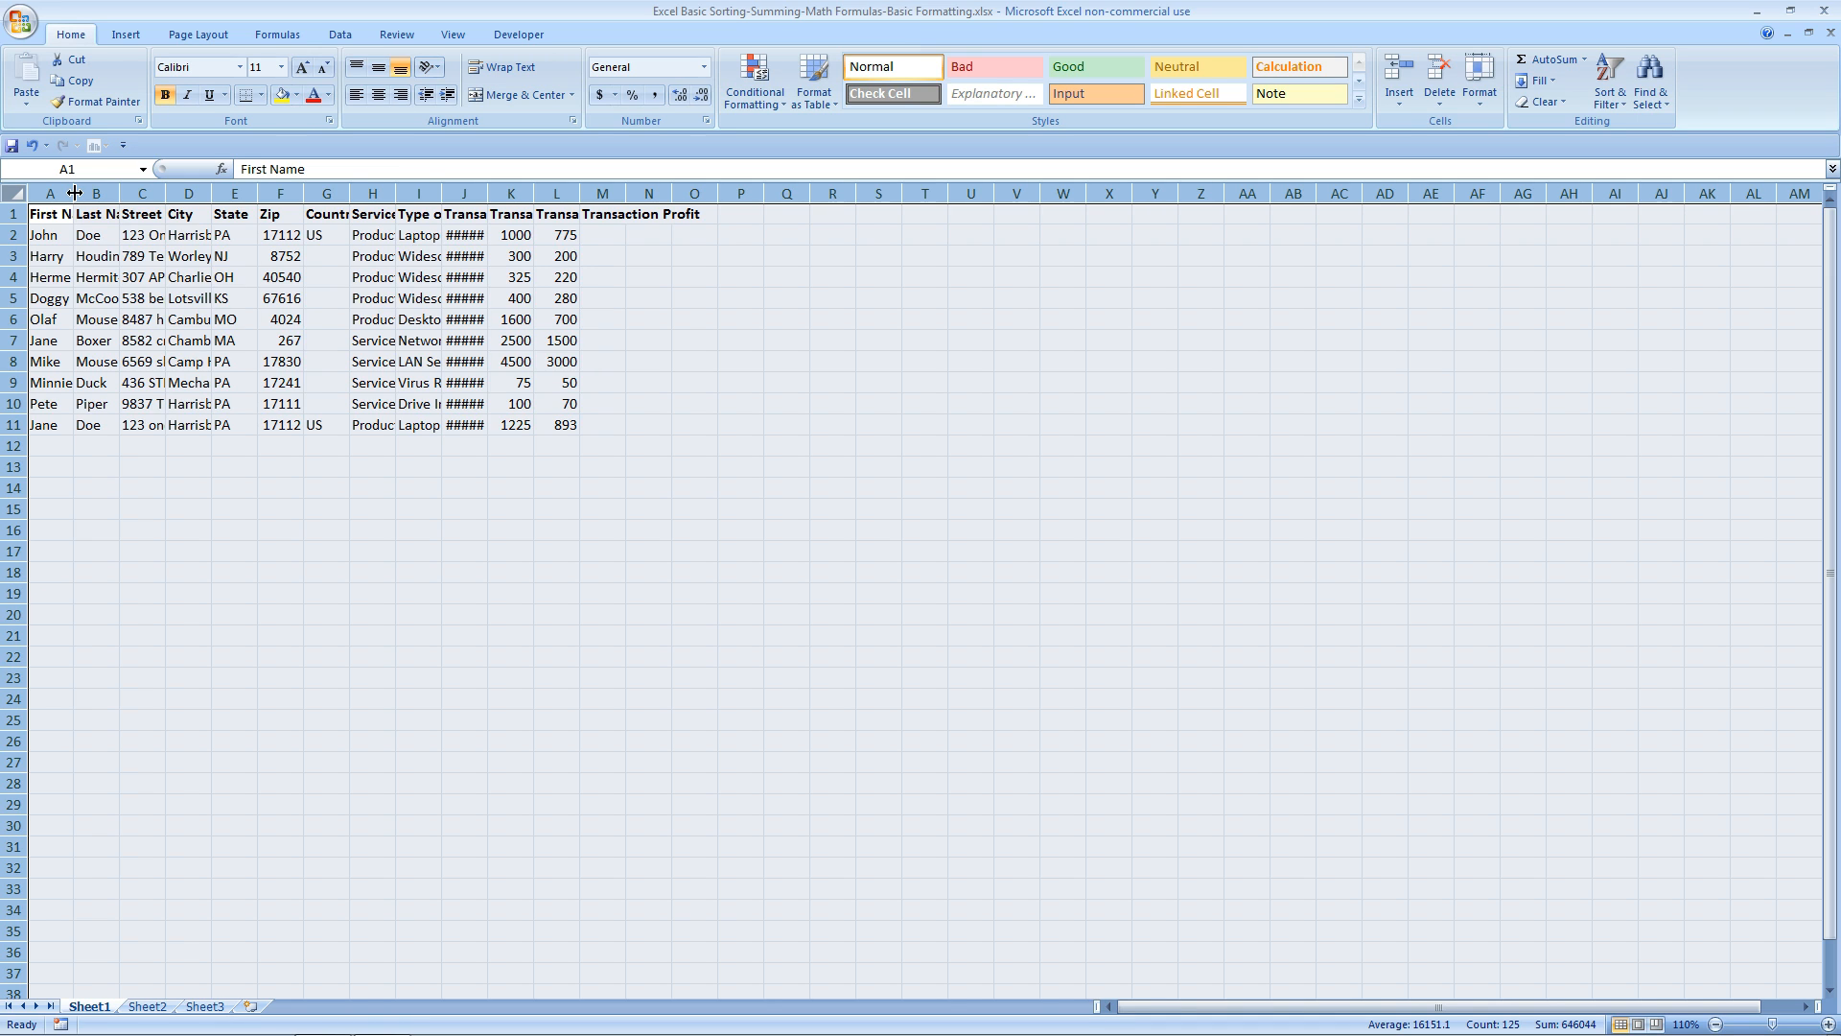
Fit the width of all worksheet columns to their contents and clear the whole-sheet selection.
double_click(73, 193)
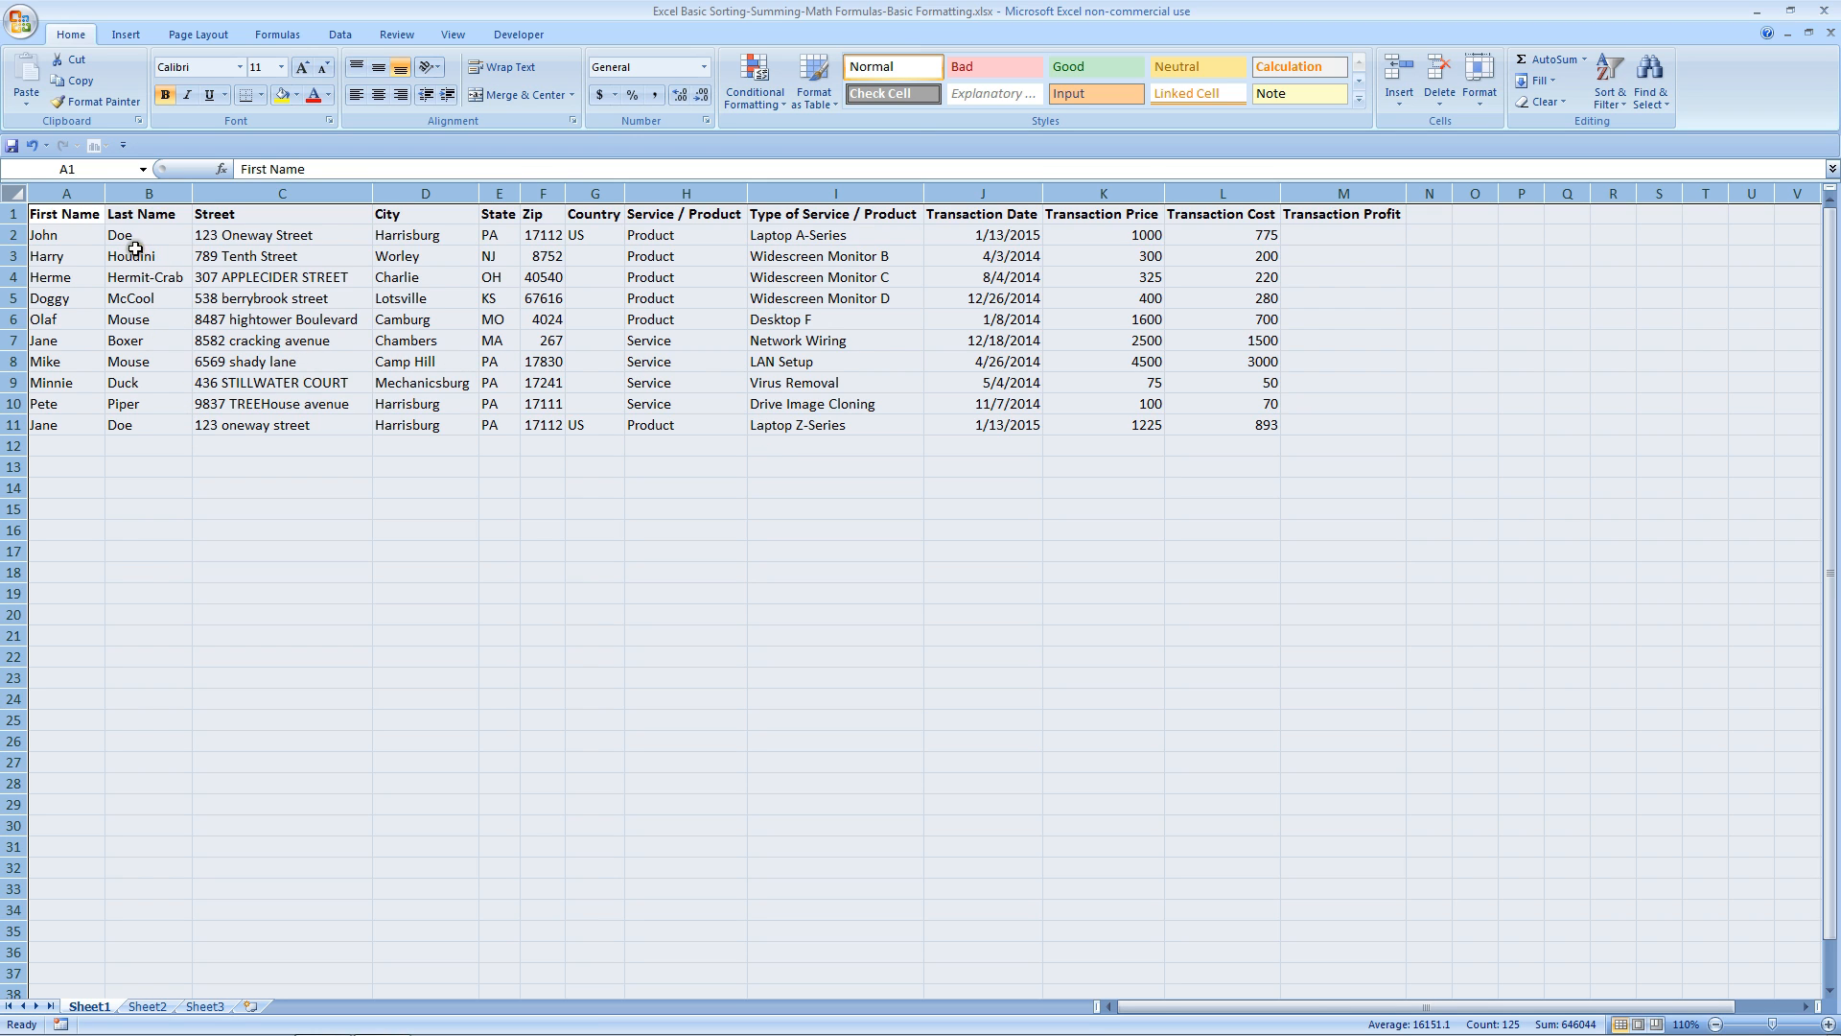
click(340, 419)
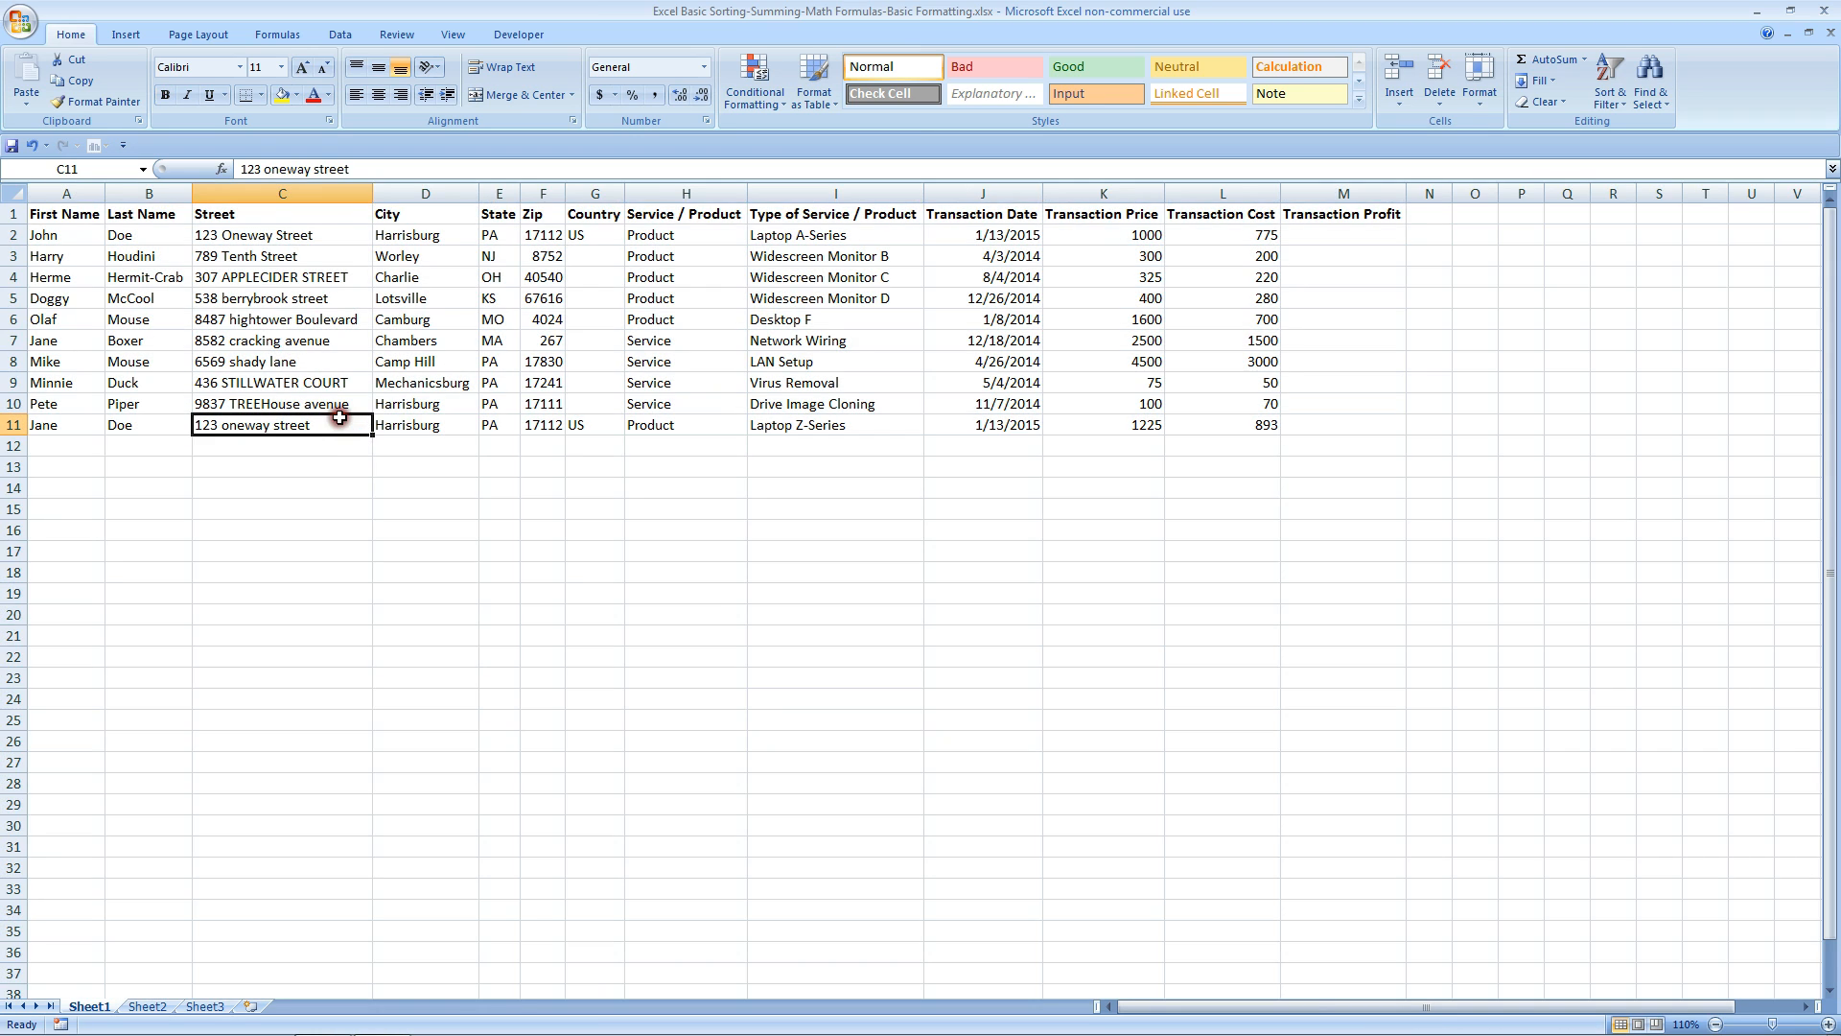
Compare the first name, last name and street cells of the first and last data rows.
click(299, 236)
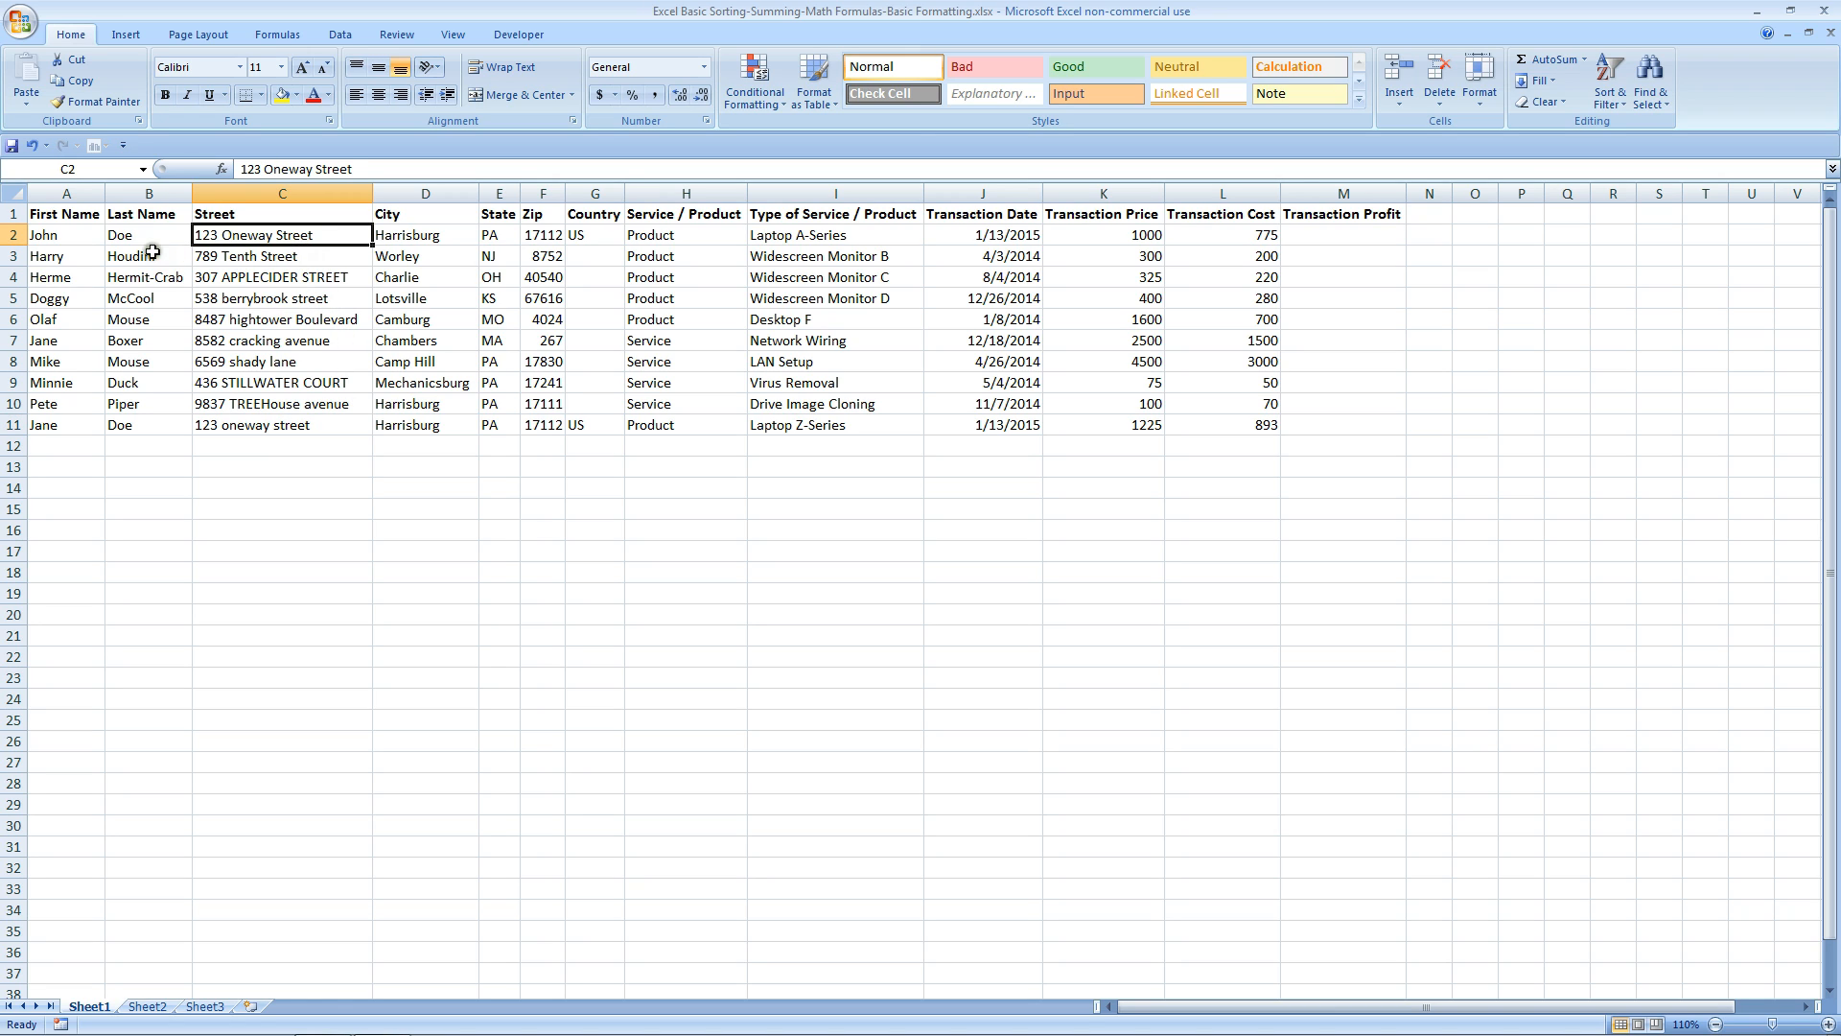
click(86, 238)
click(139, 237)
click(84, 236)
click(129, 236)
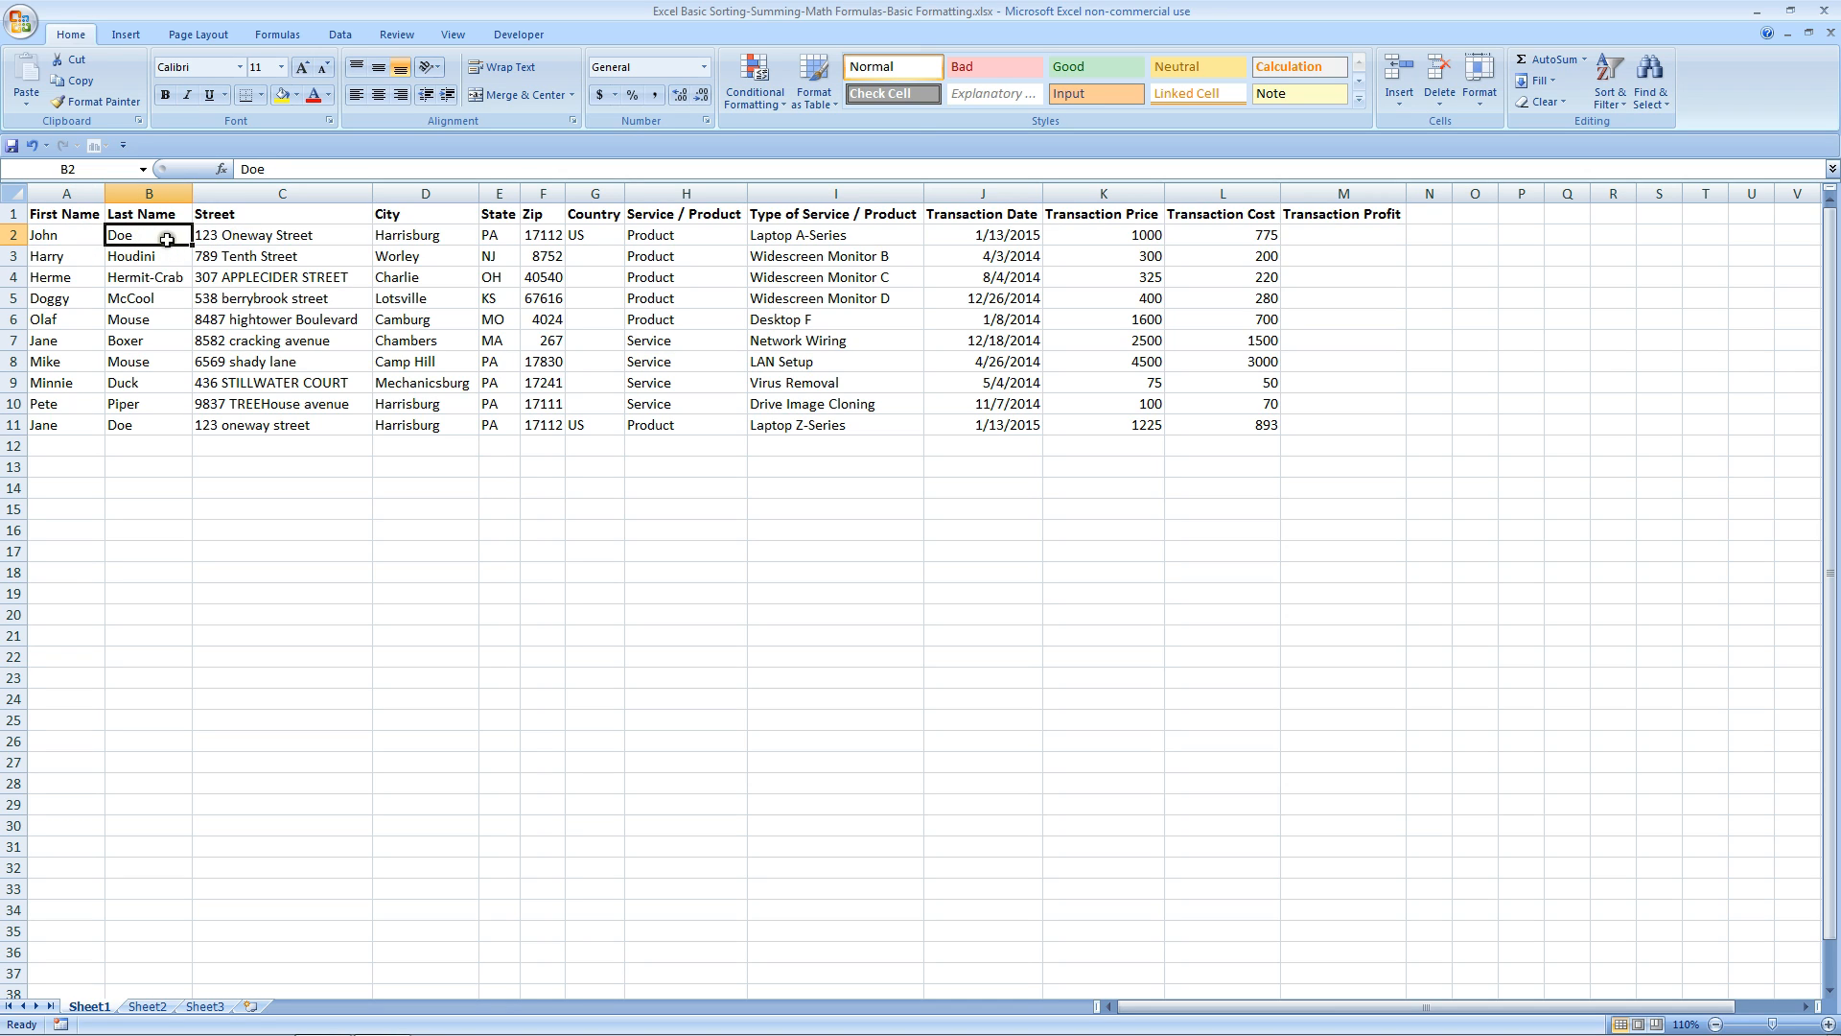
click(83, 236)
drag(139, 242, 250, 233)
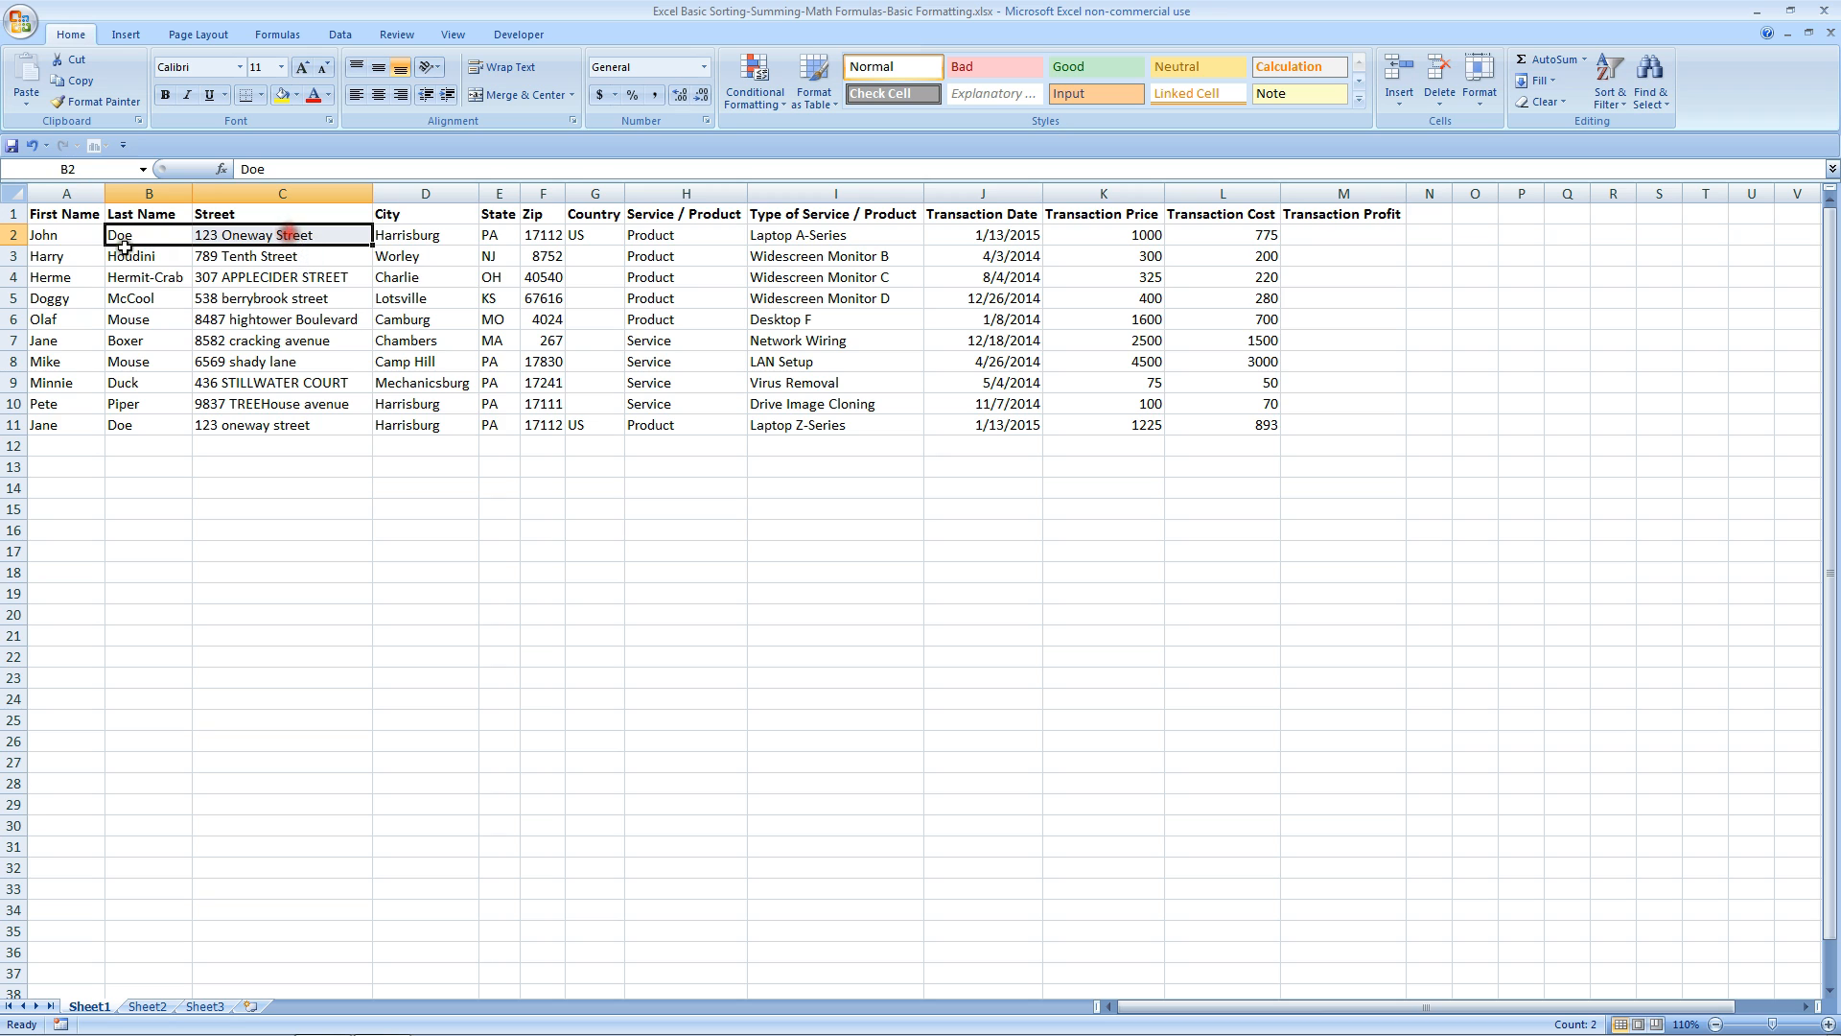
drag(43, 235, 254, 239)
drag(75, 427, 234, 423)
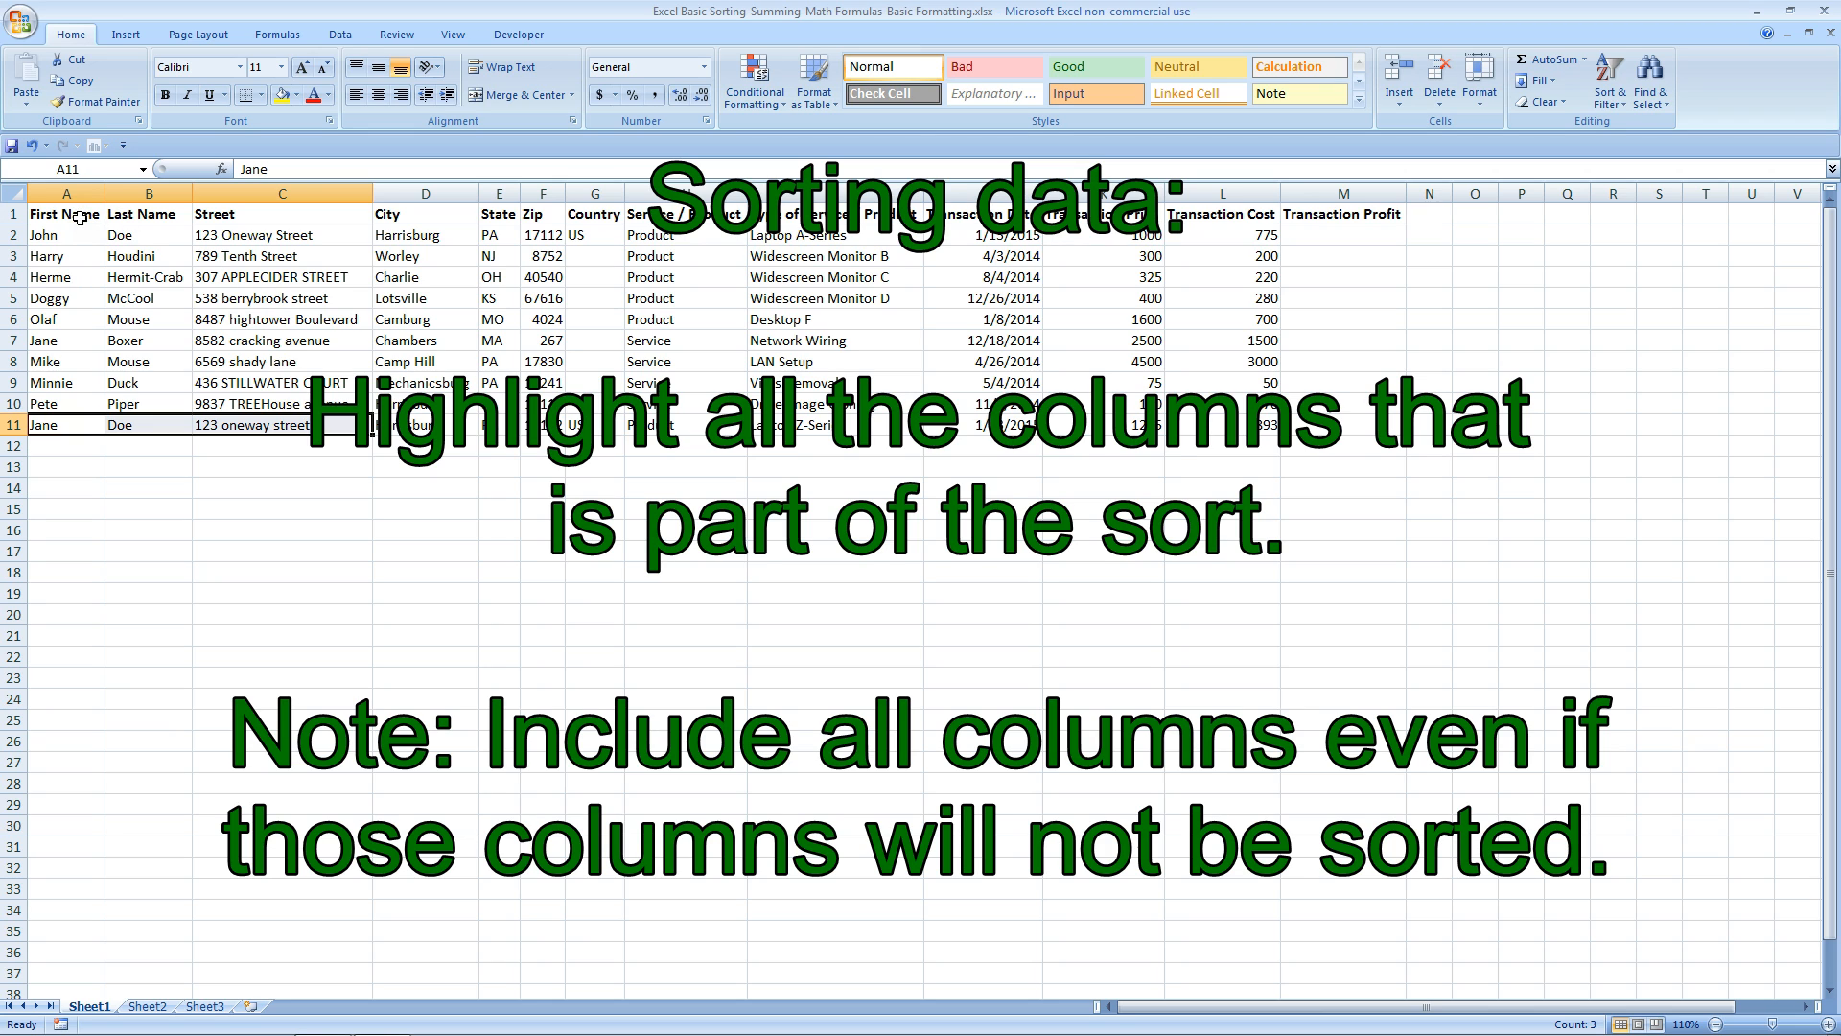
Start a custom sort on columns A to M, treating the first row as headers, with Street as the first sort column.
drag(81, 215, 1302, 203)
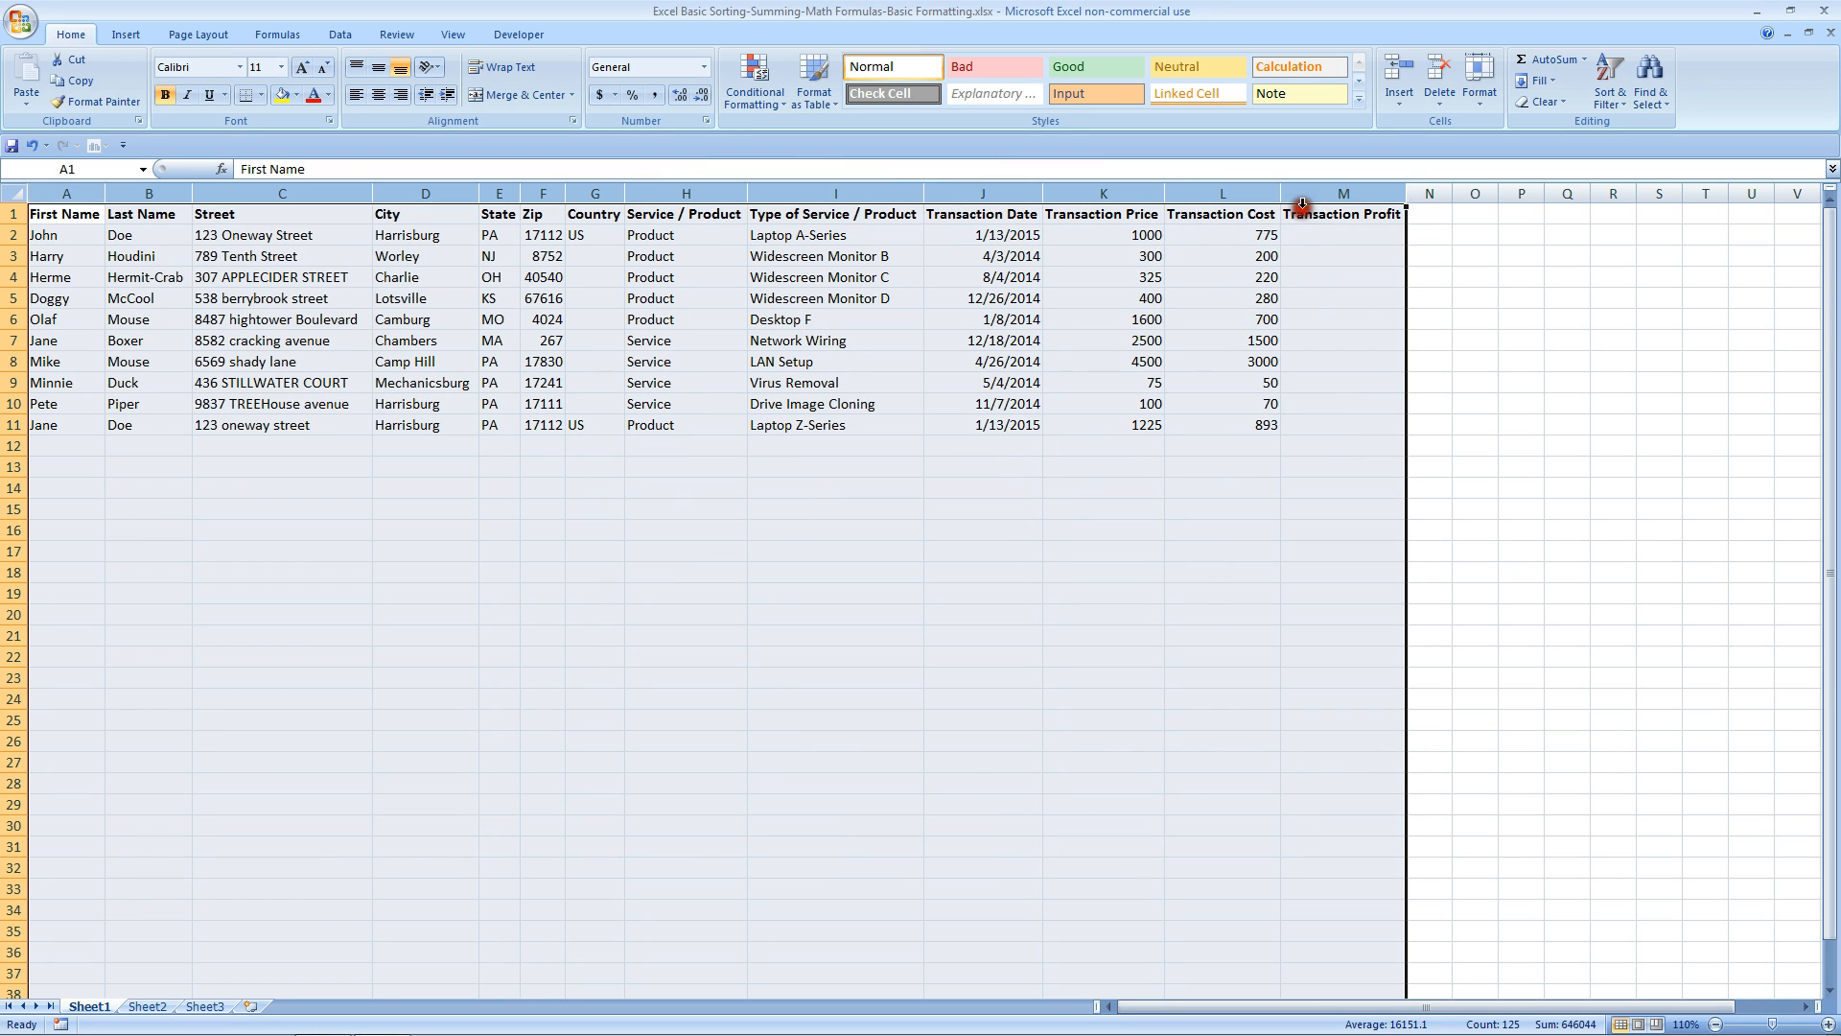
click(1614, 102)
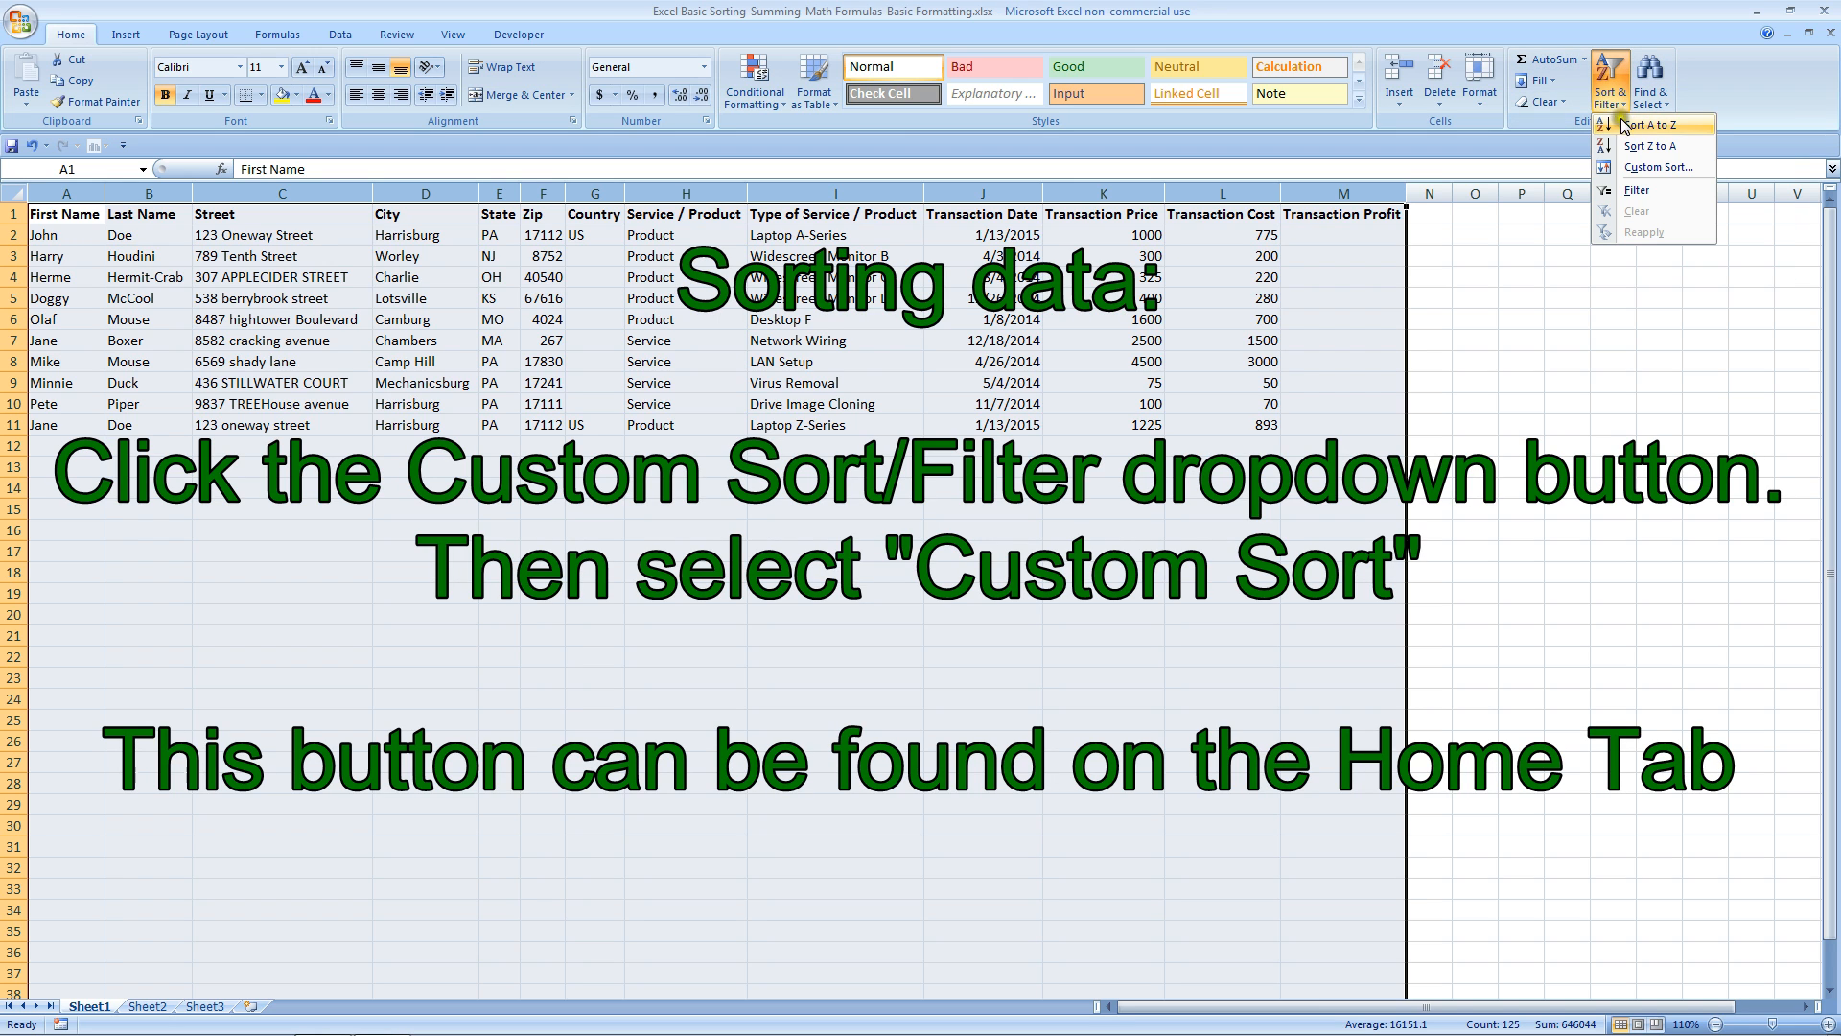
click(1633, 169)
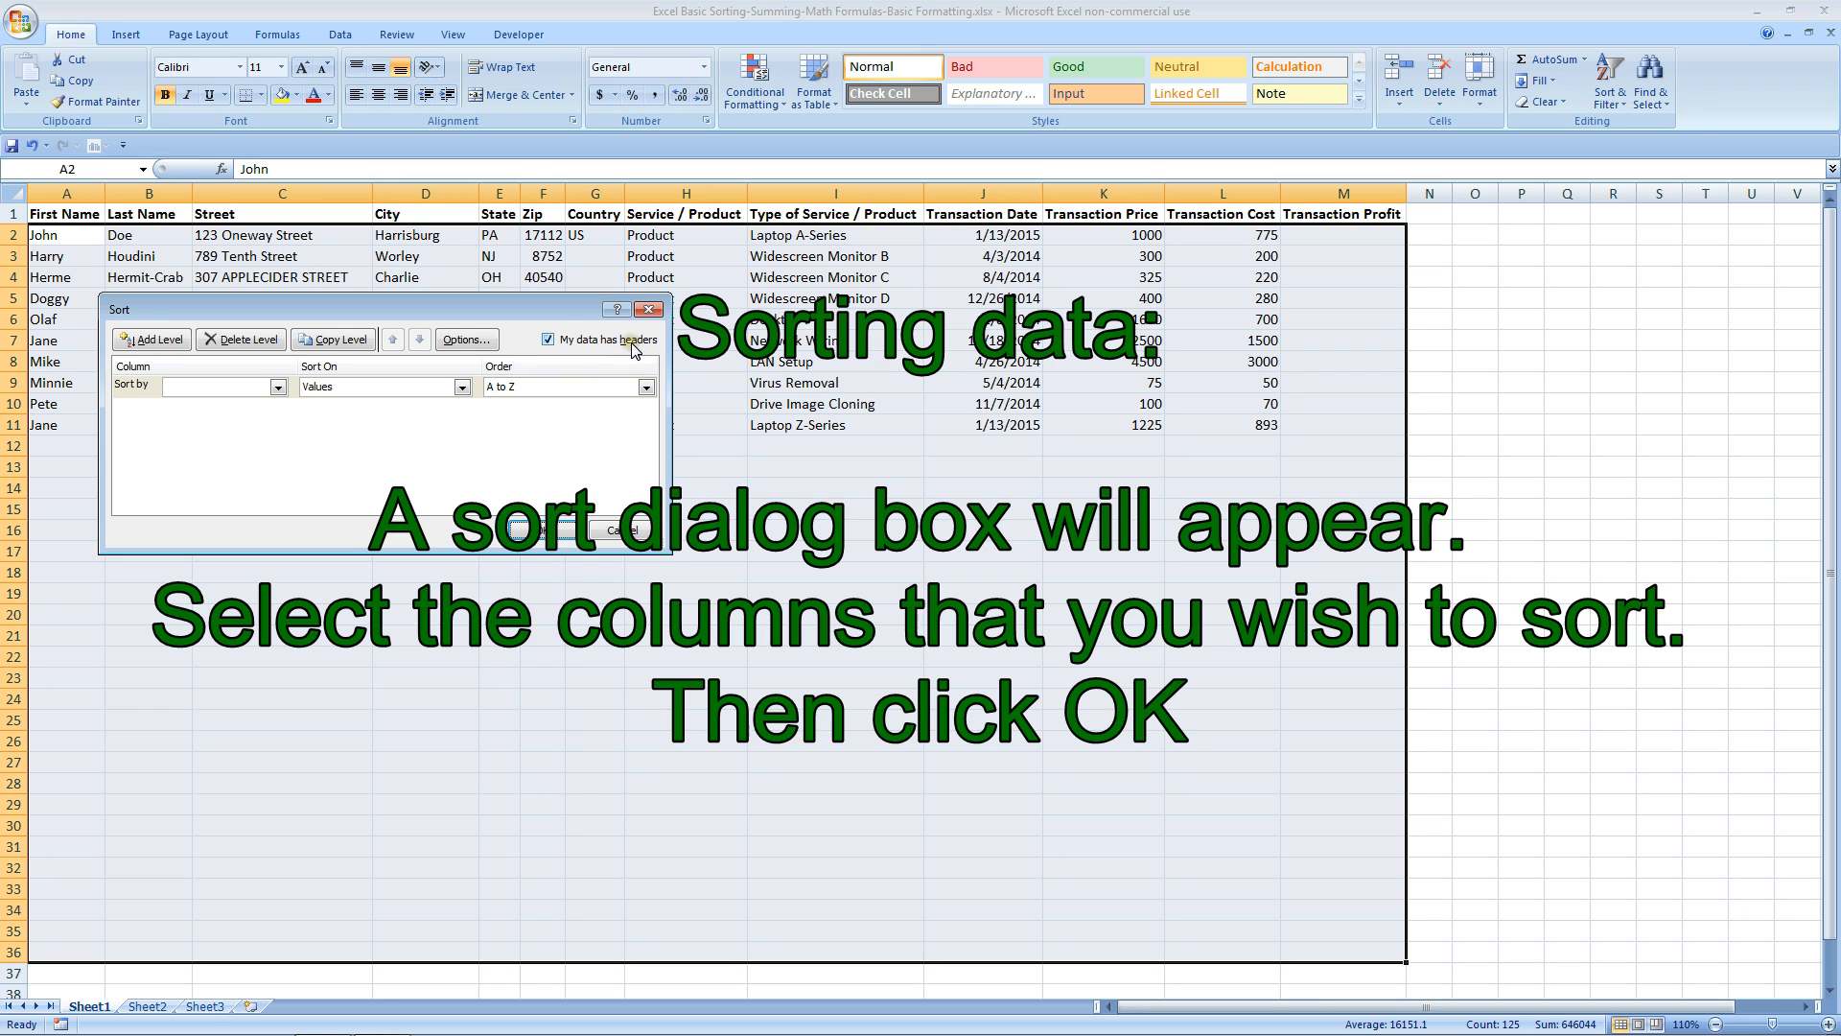
click(546, 341)
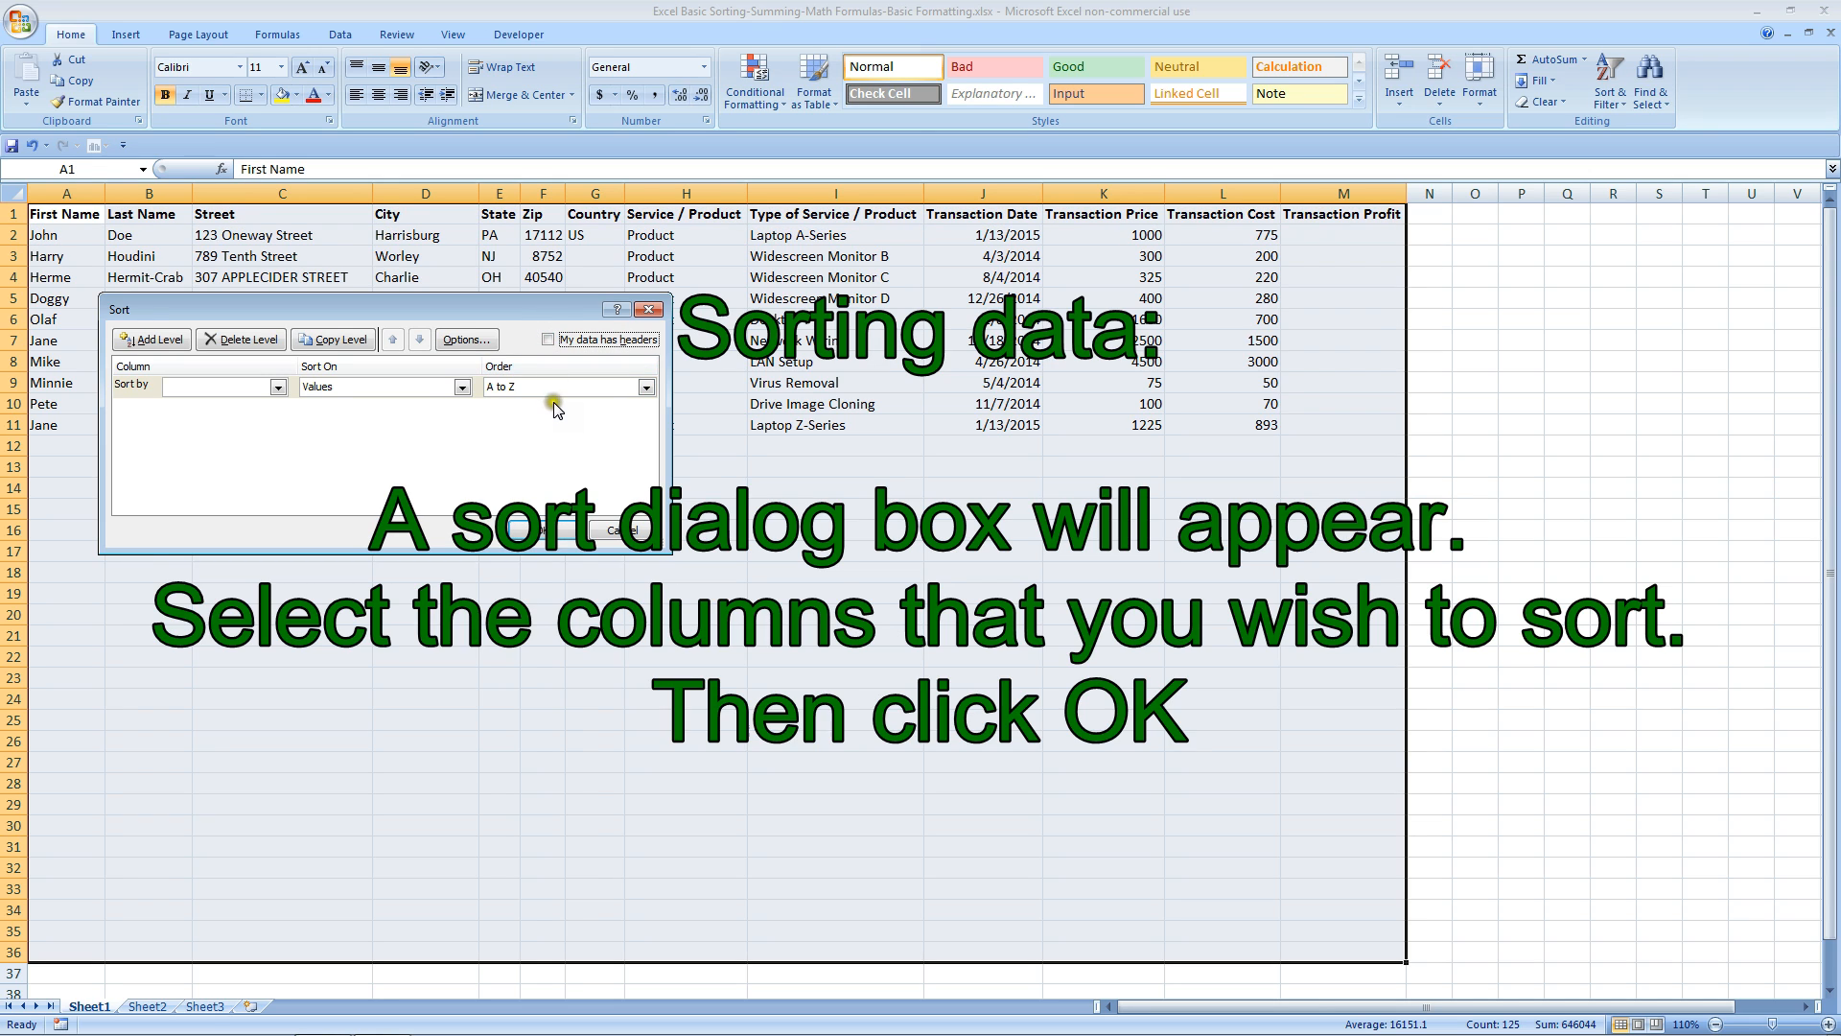
click(548, 342)
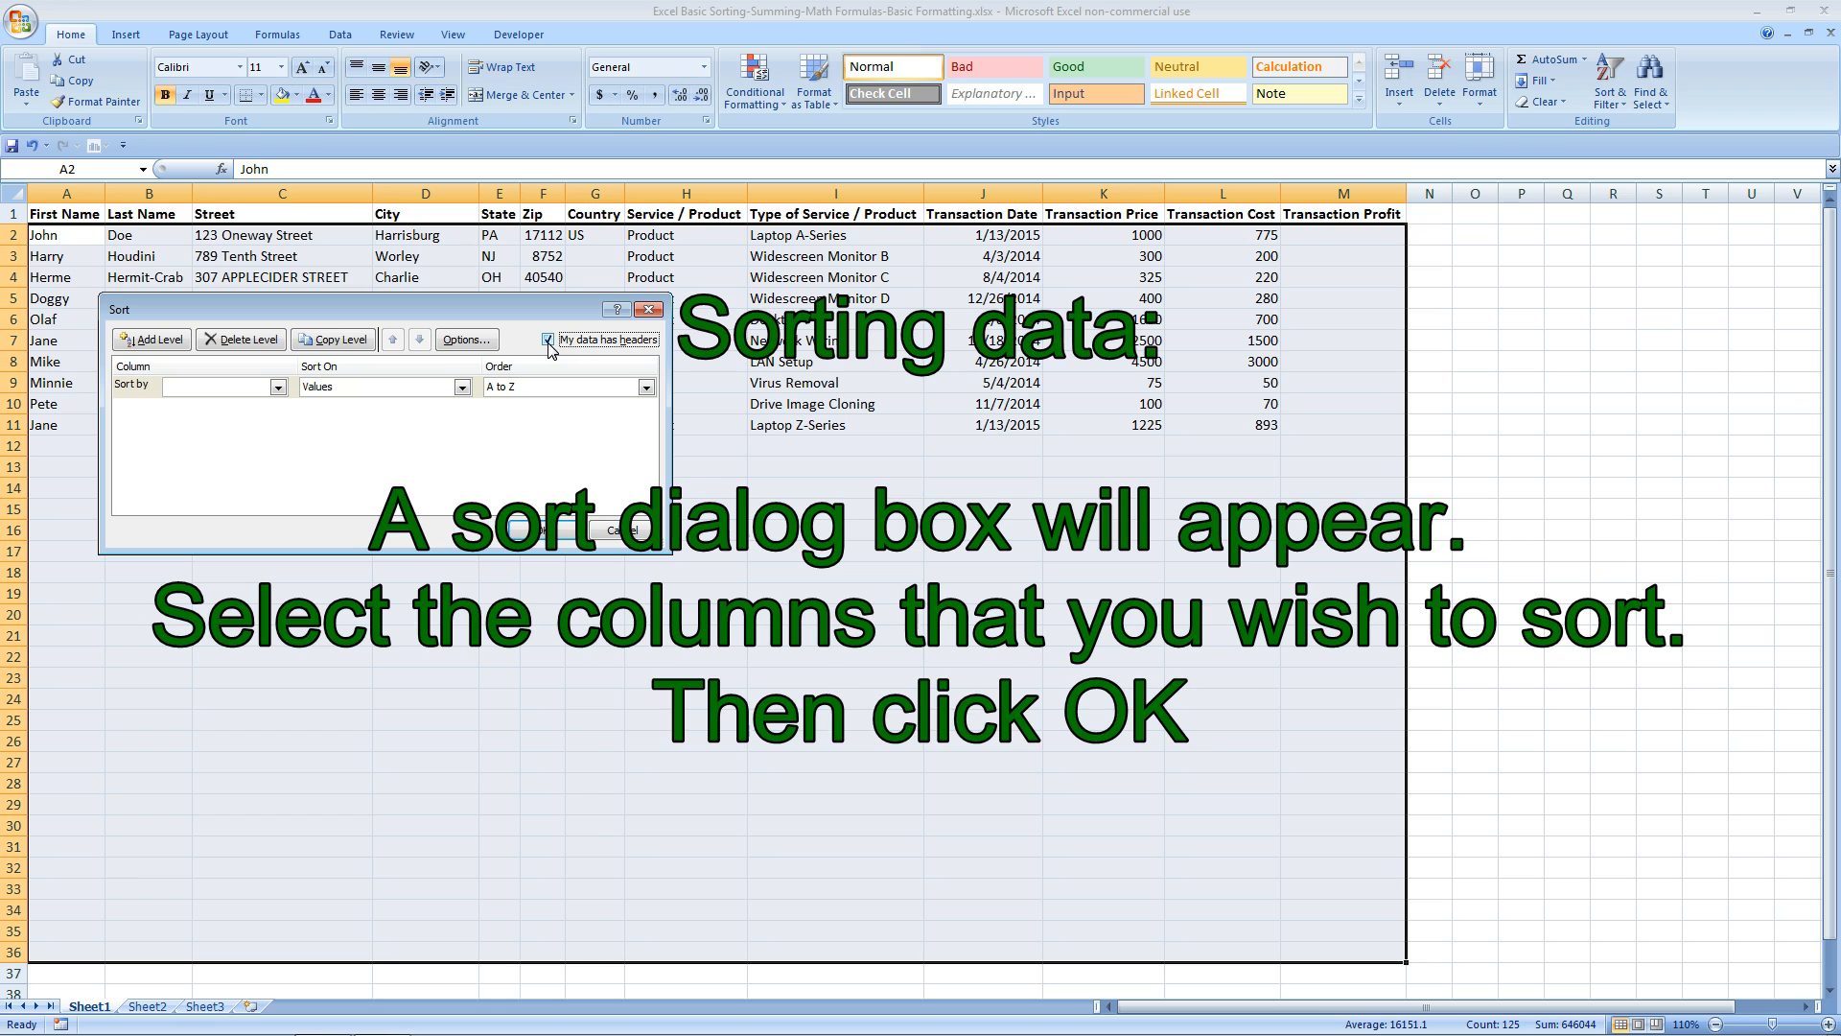
click(278, 388)
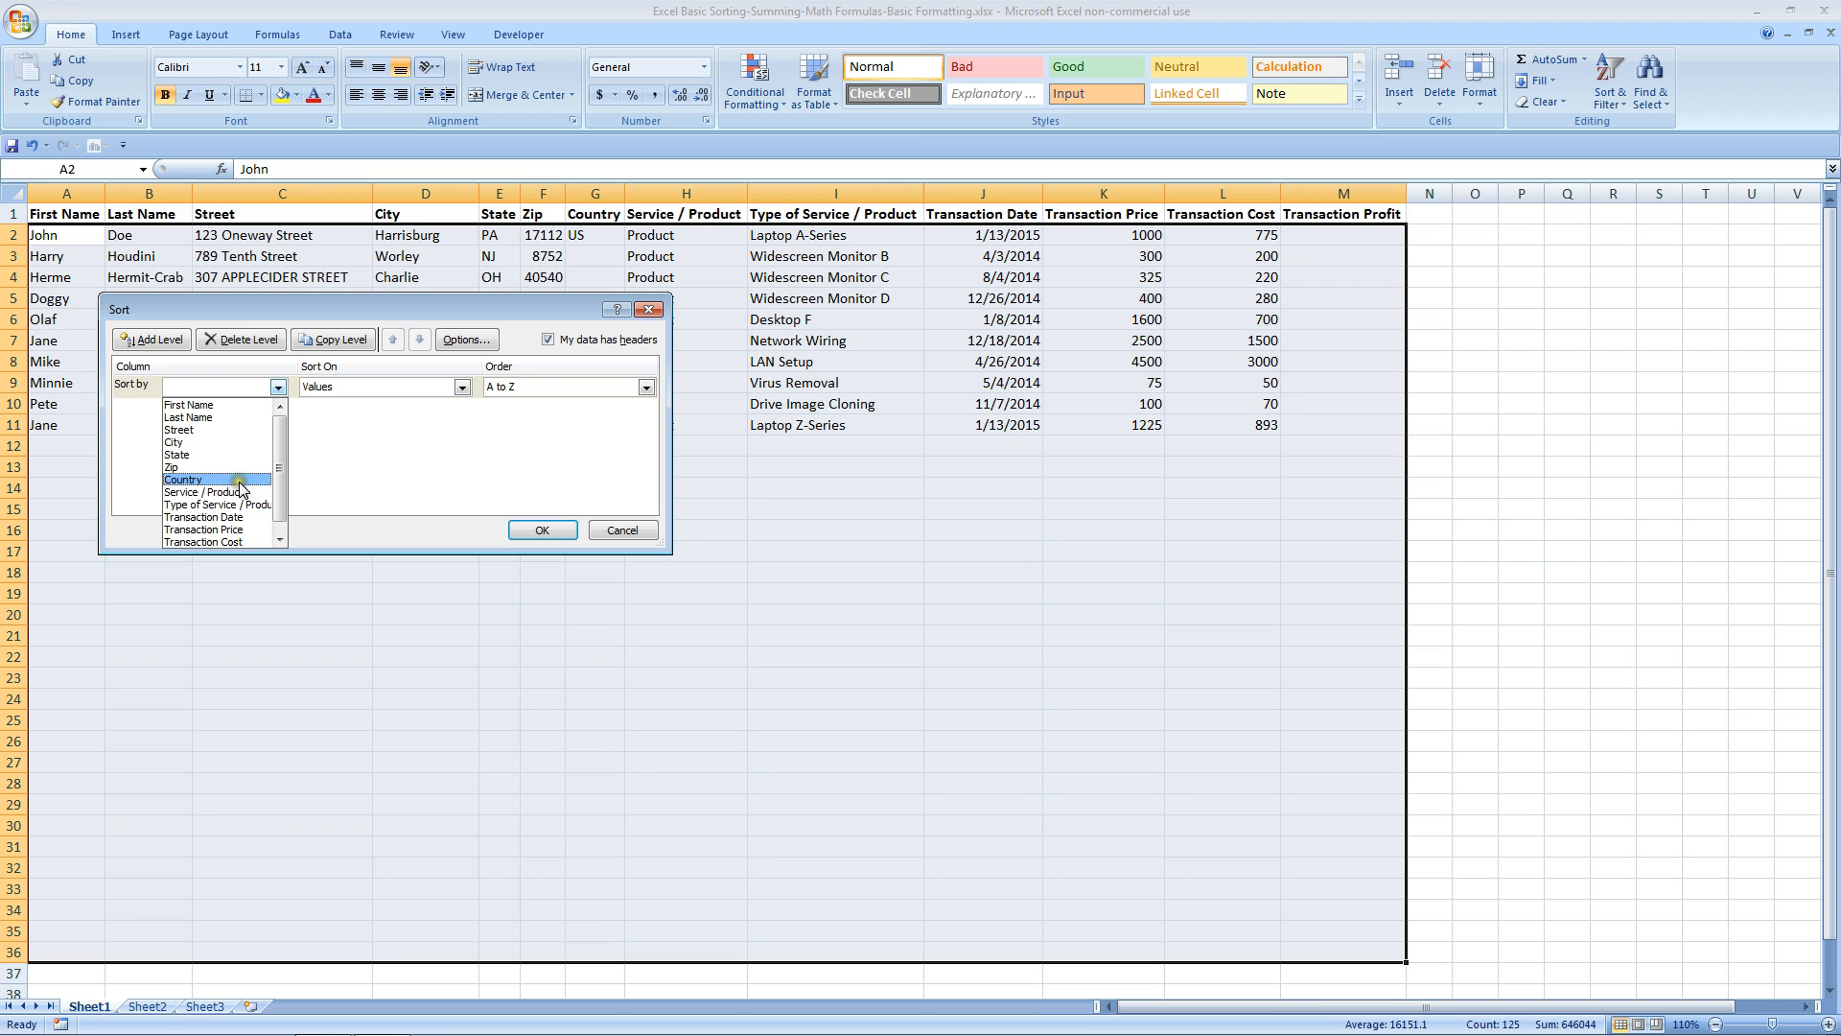
click(230, 430)
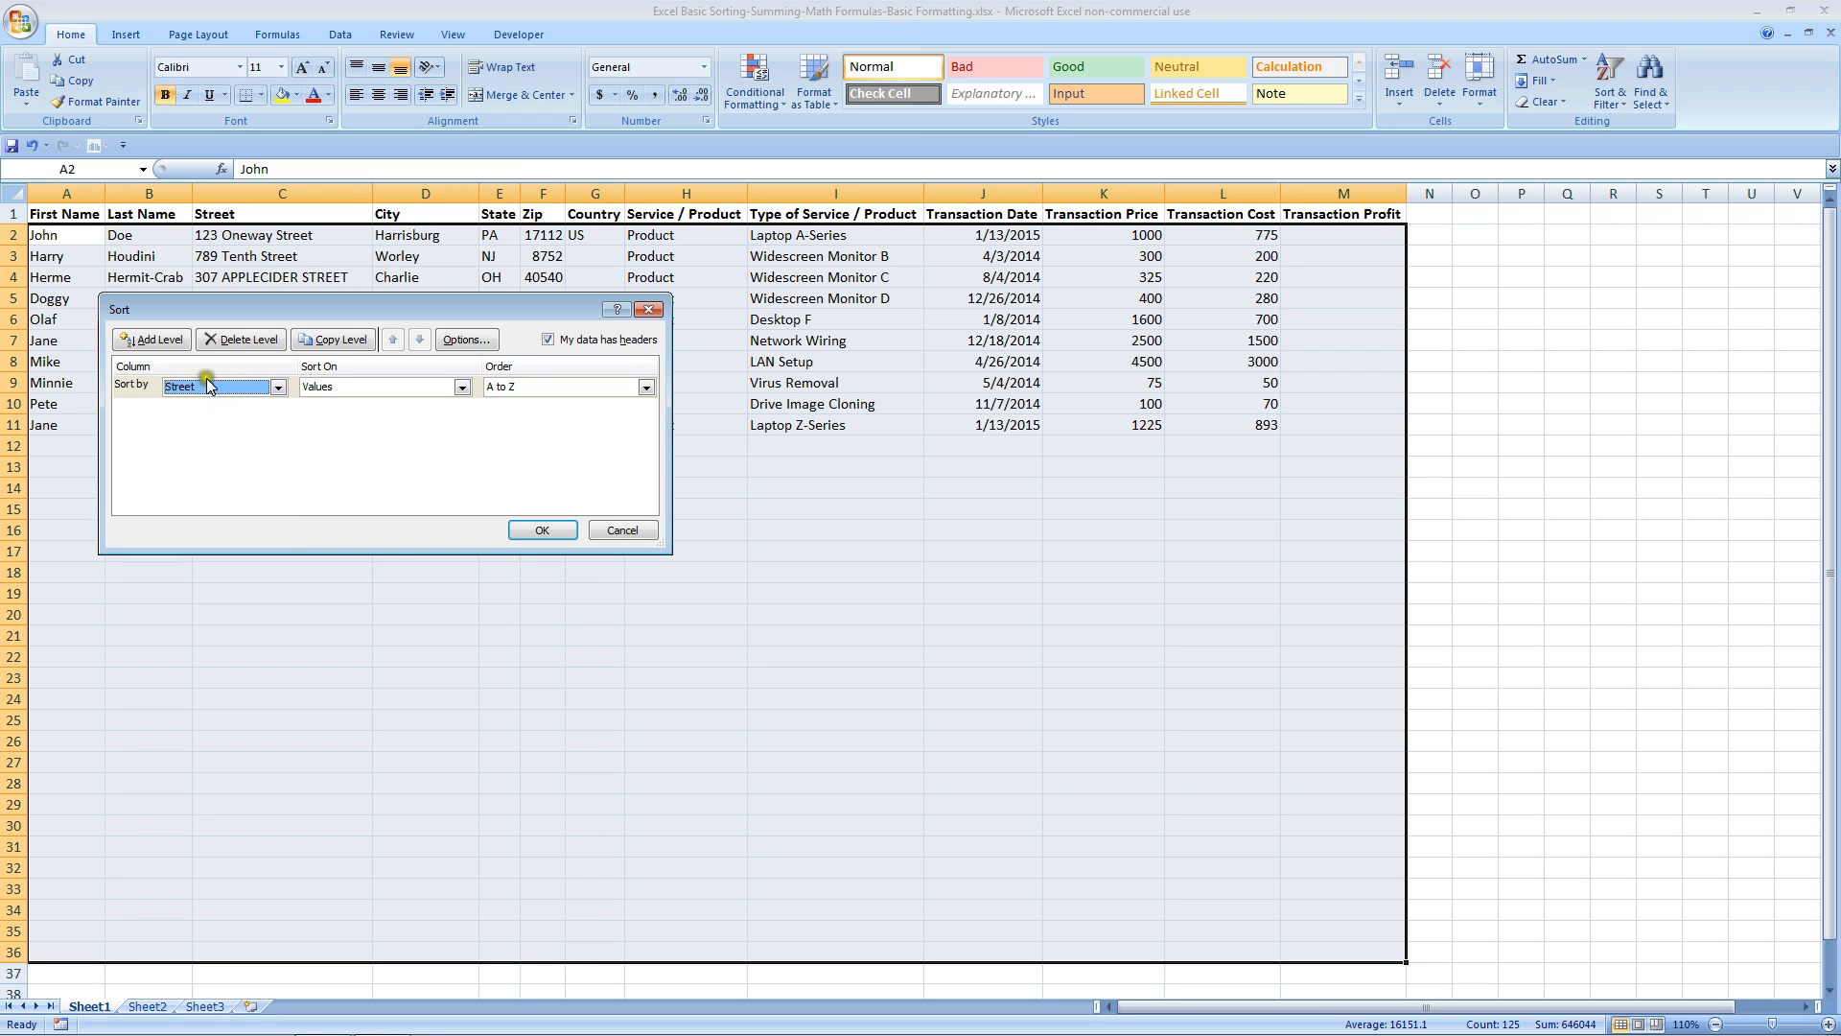
Add City and State as the second and third sort levels.
click(173, 341)
click(192, 408)
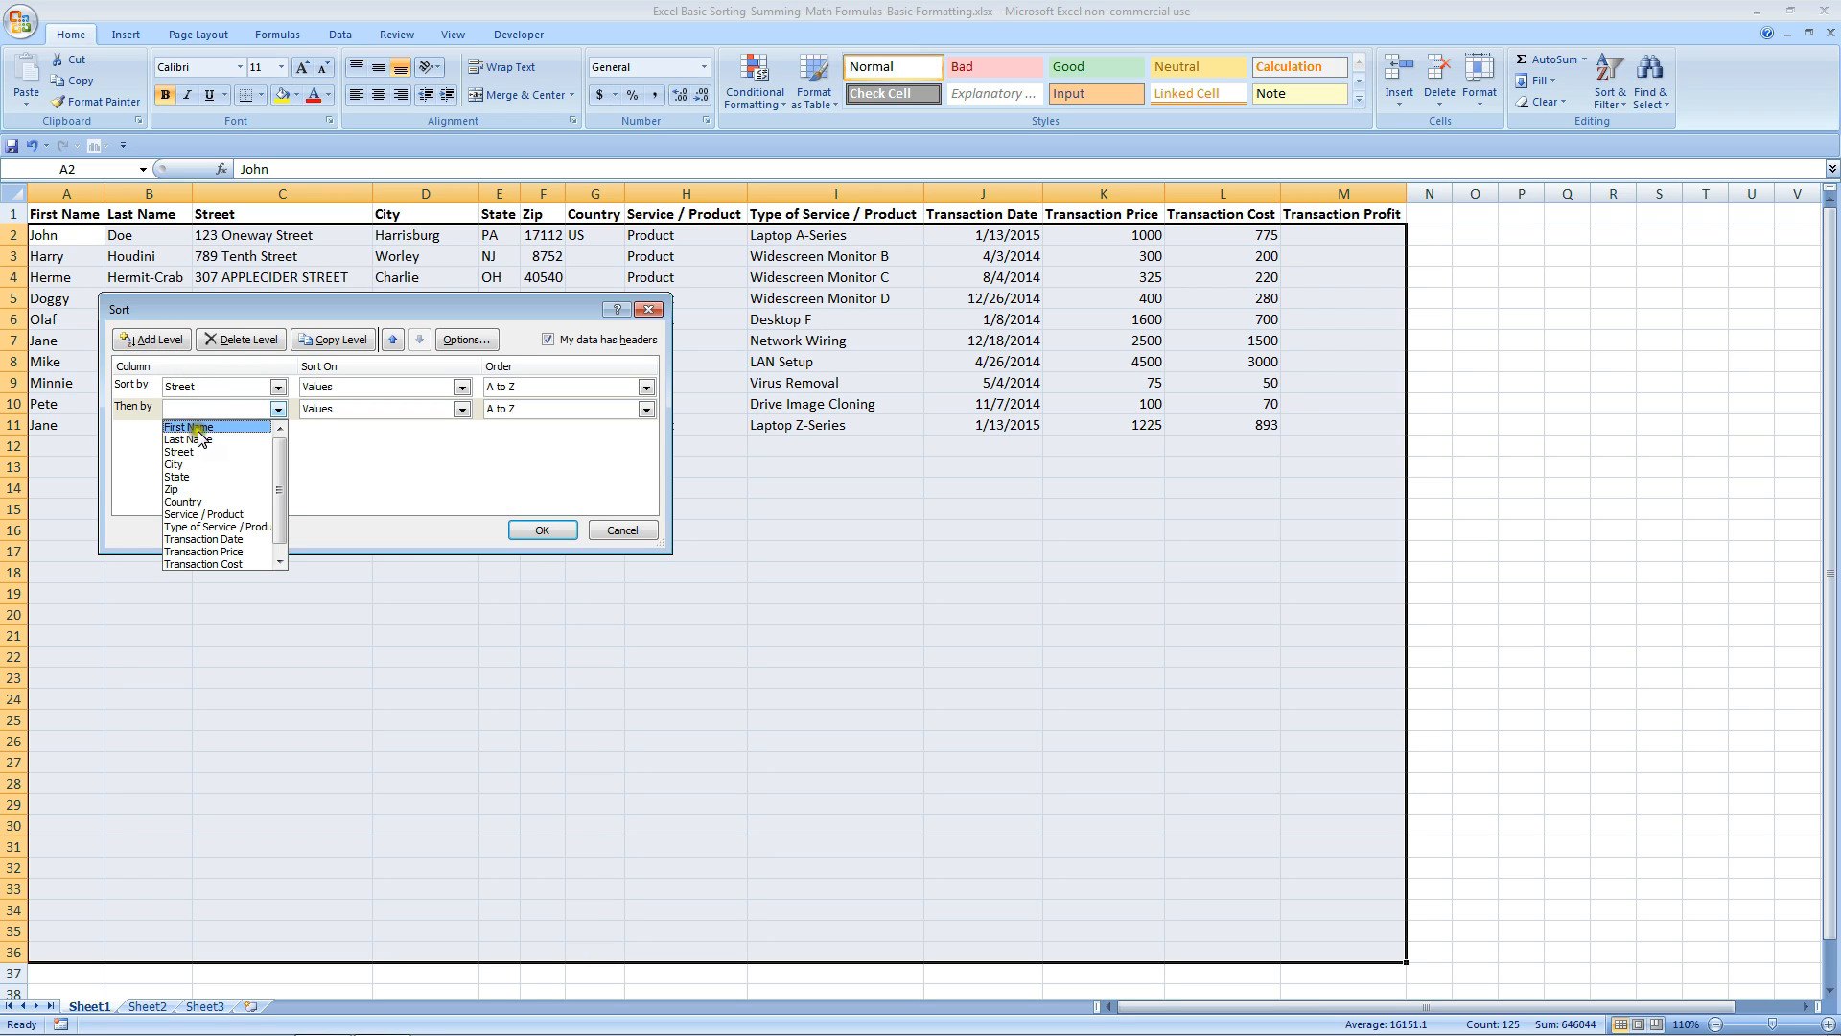
click(182, 464)
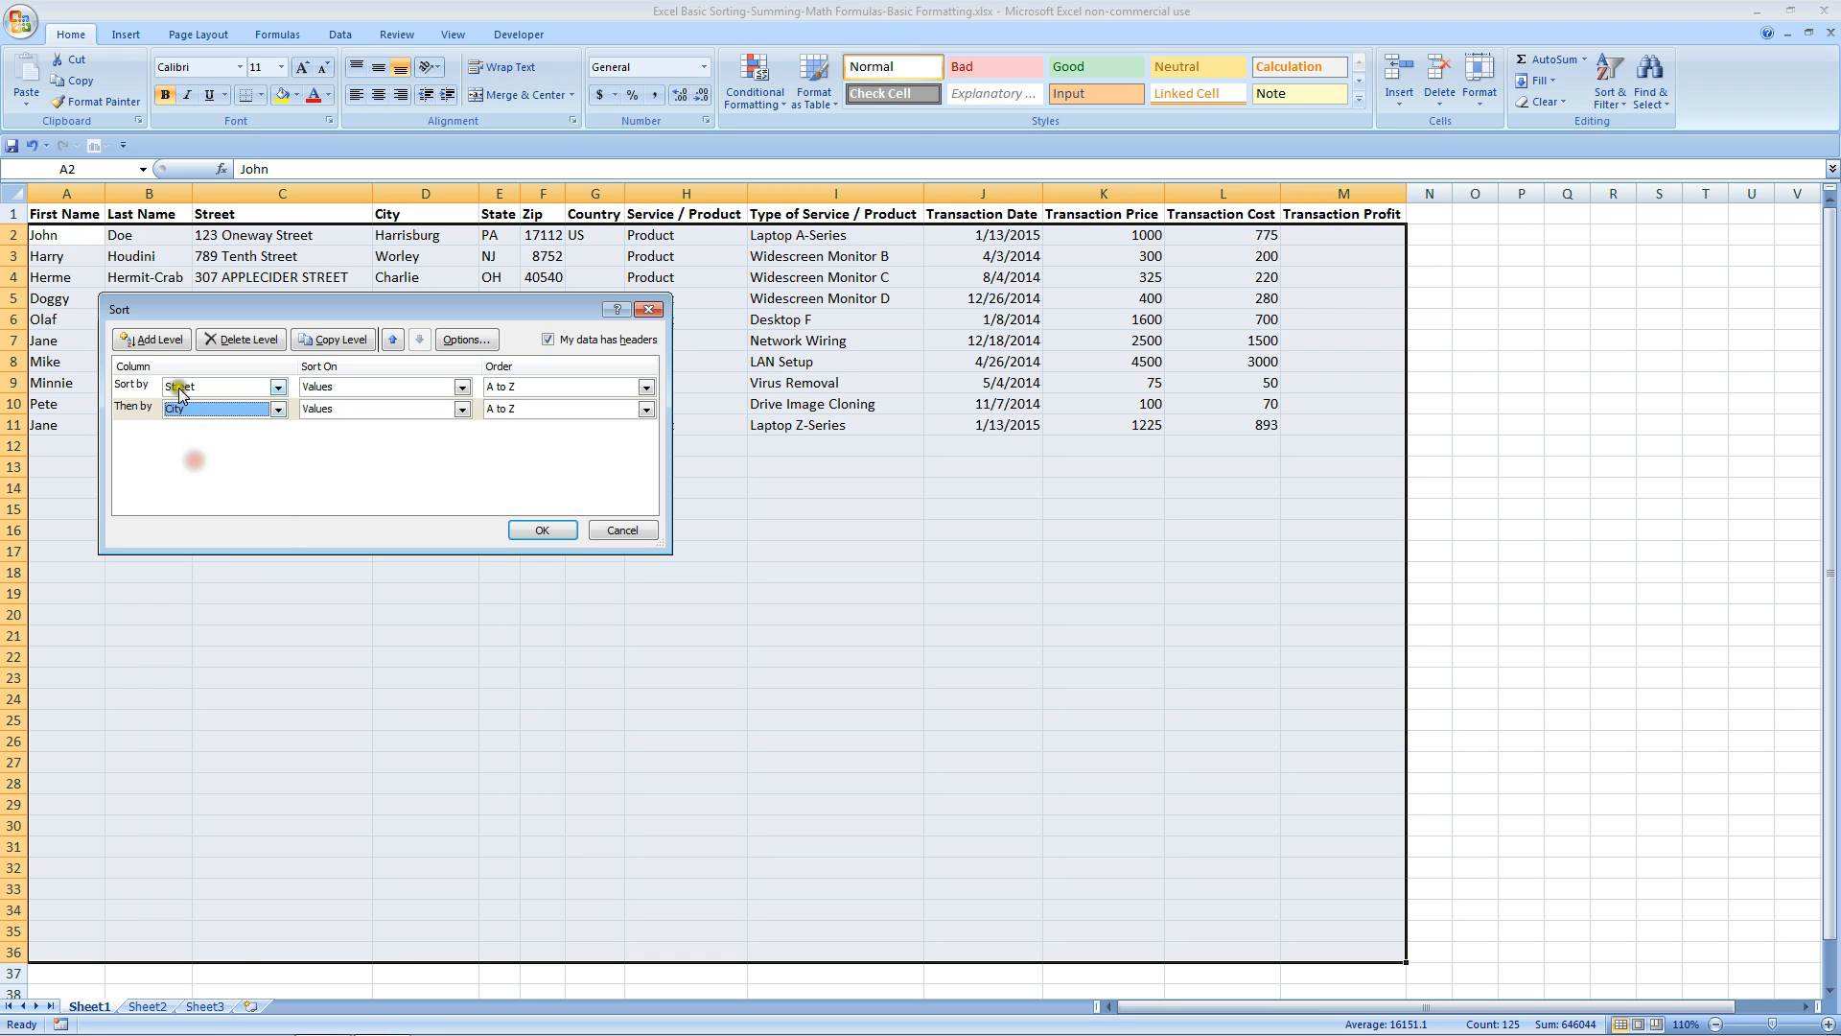
click(172, 342)
click(187, 431)
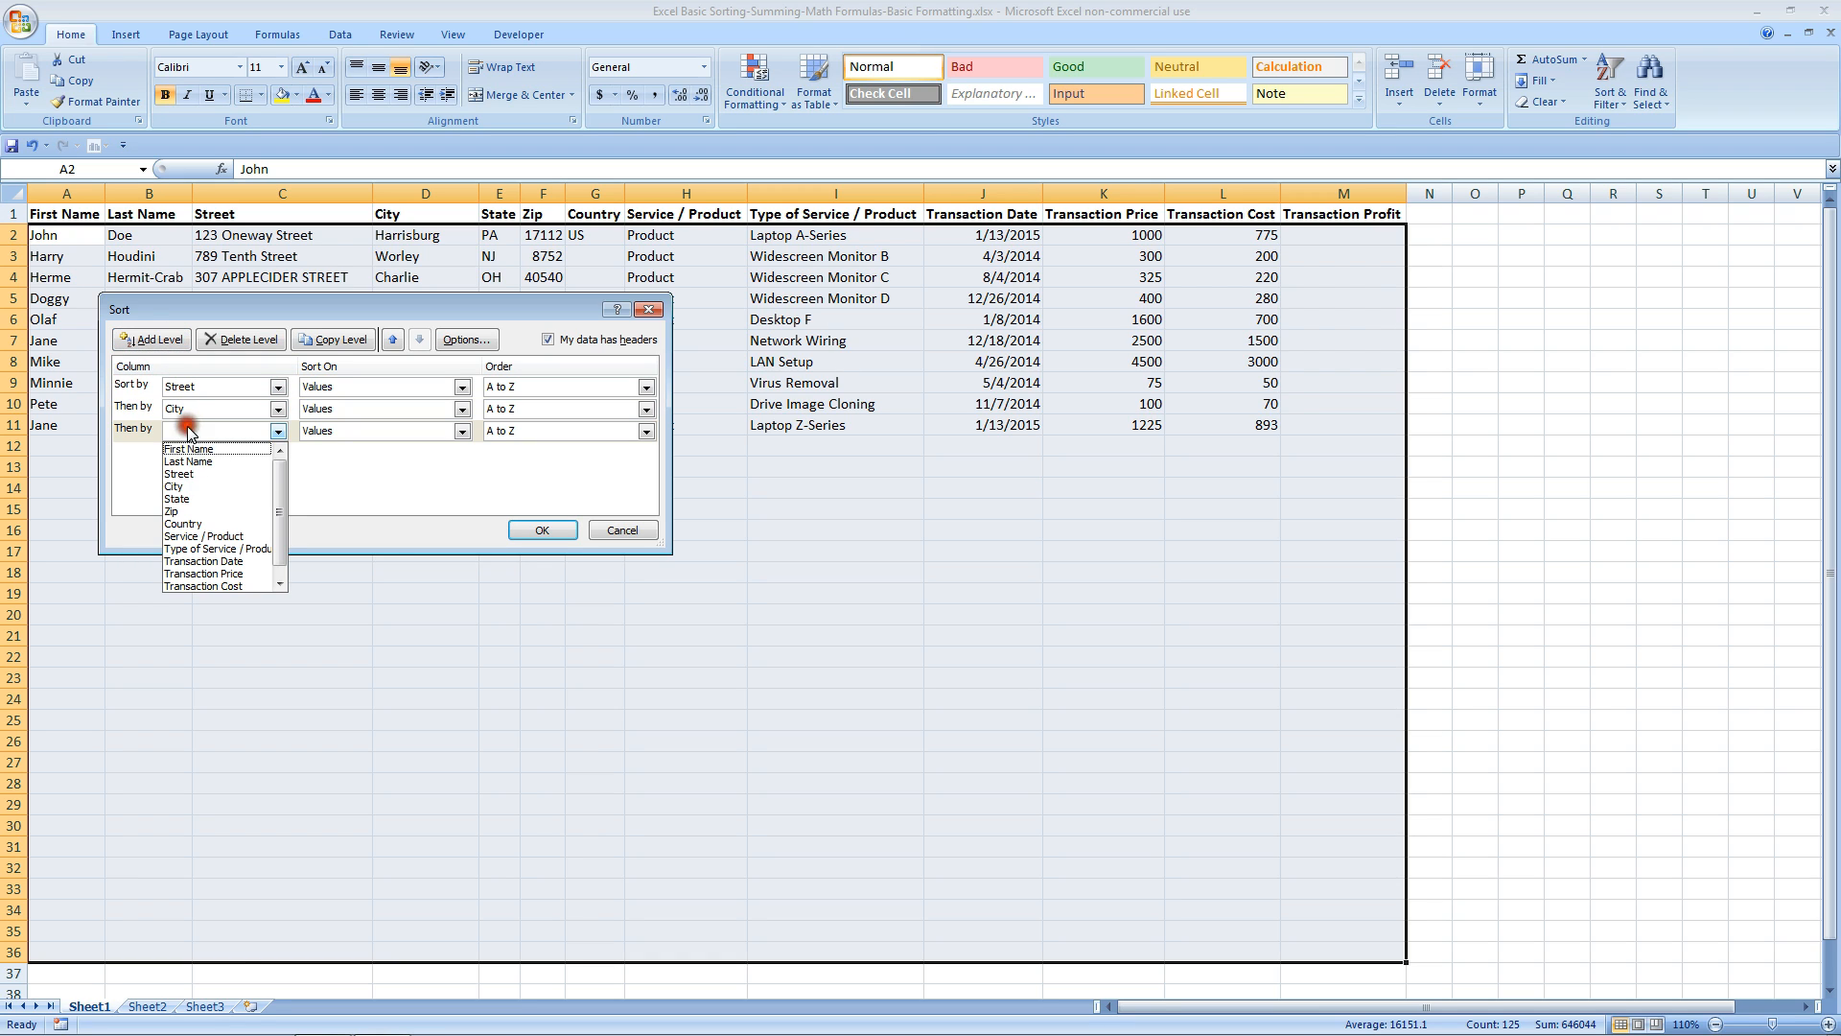
click(191, 499)
Add Zip and Country as the fourth and fifth sort levels.
click(148, 339)
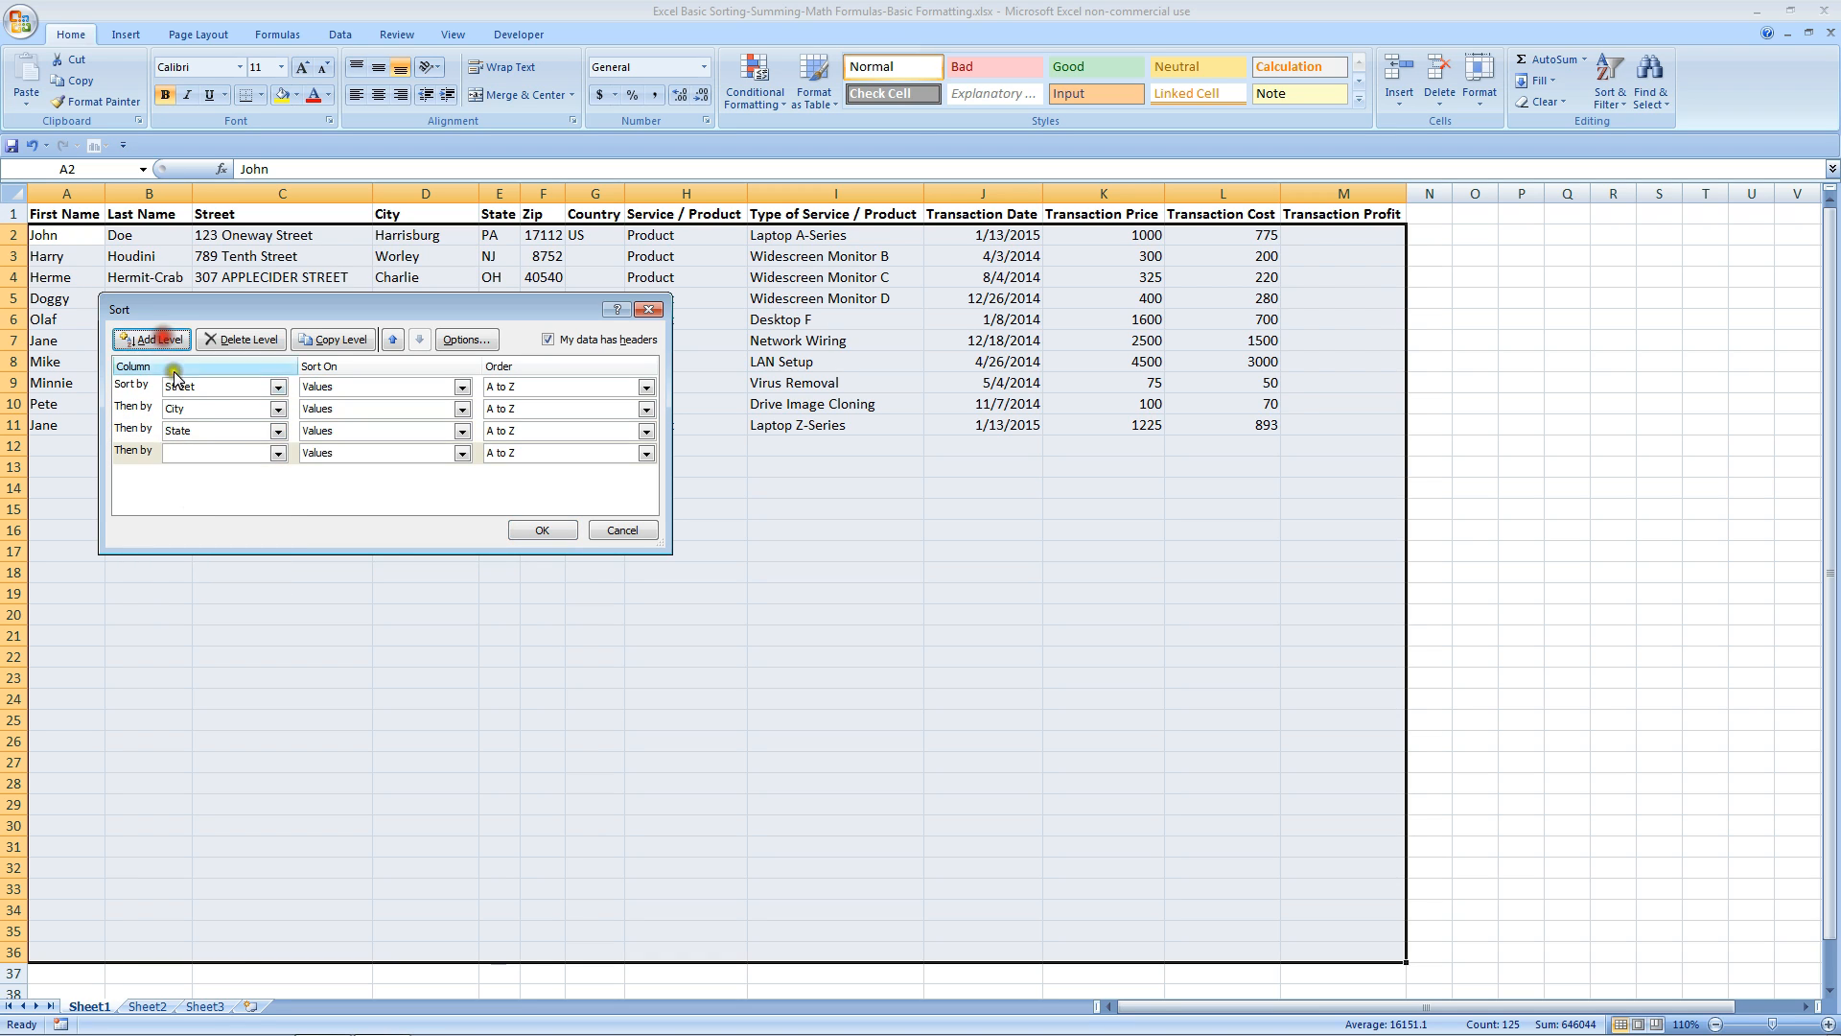
click(189, 451)
click(172, 533)
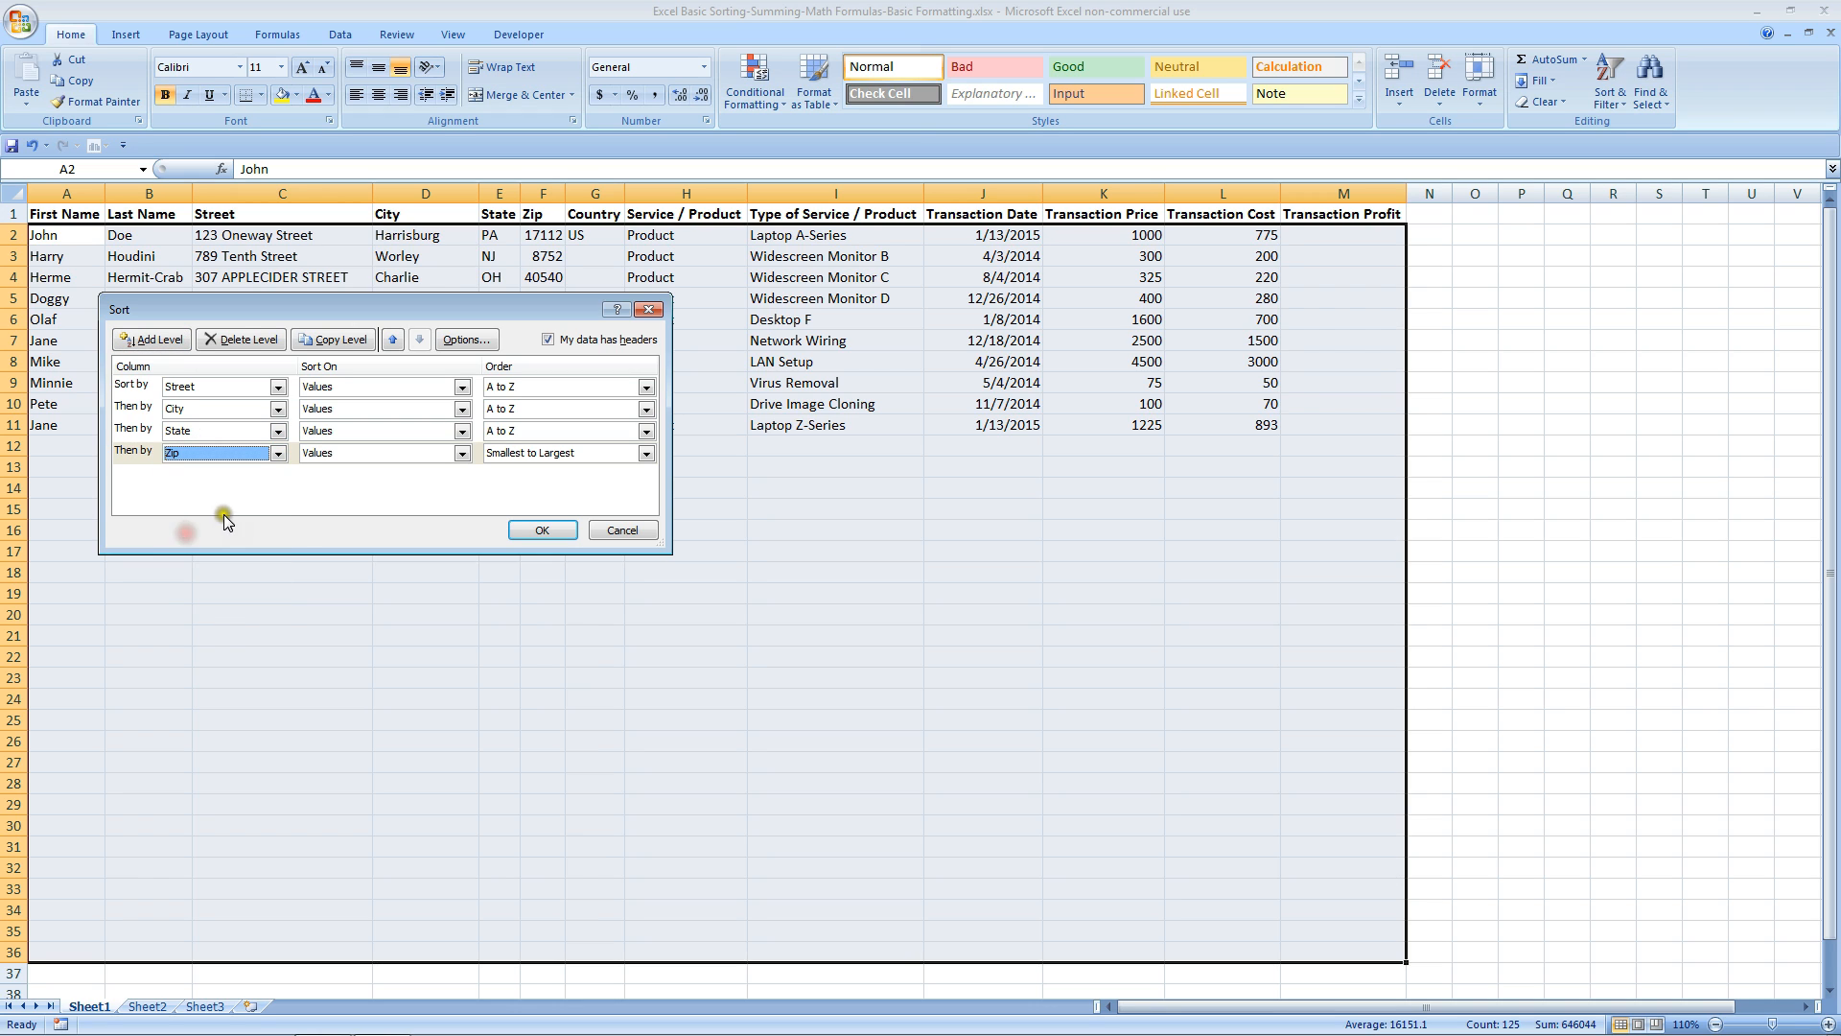
click(172, 343)
click(191, 474)
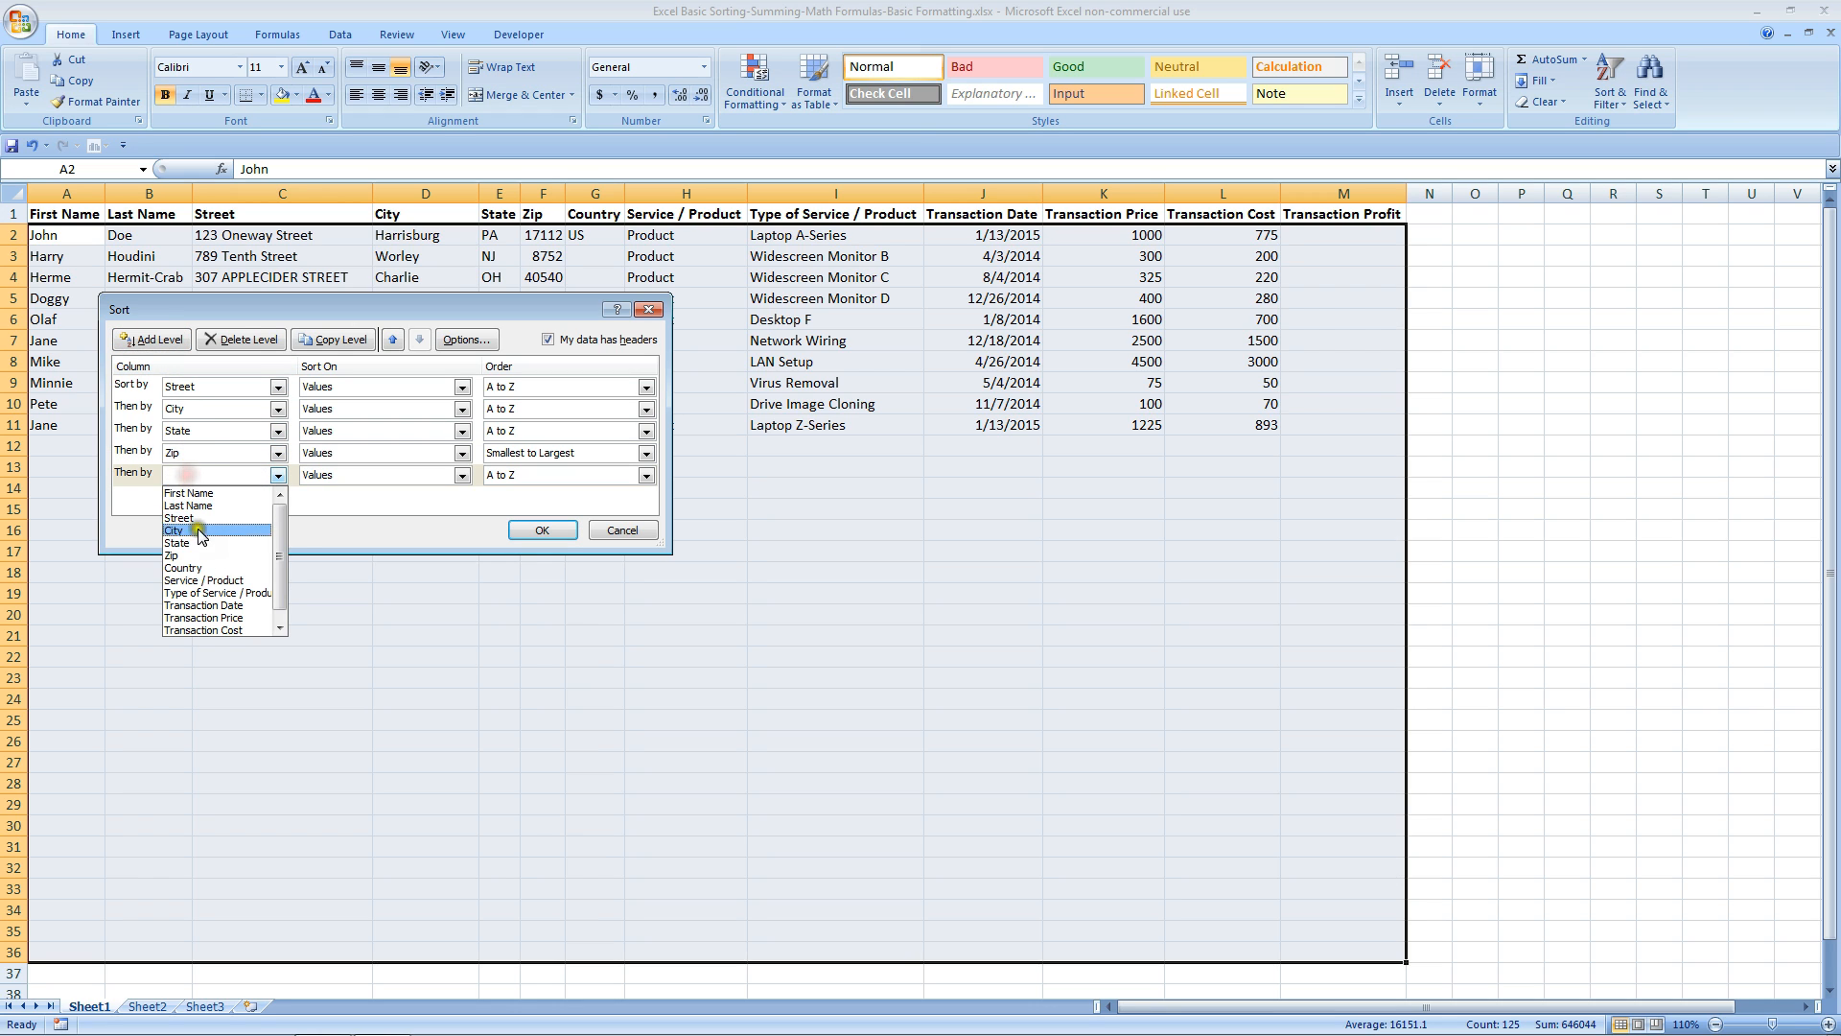
click(201, 572)
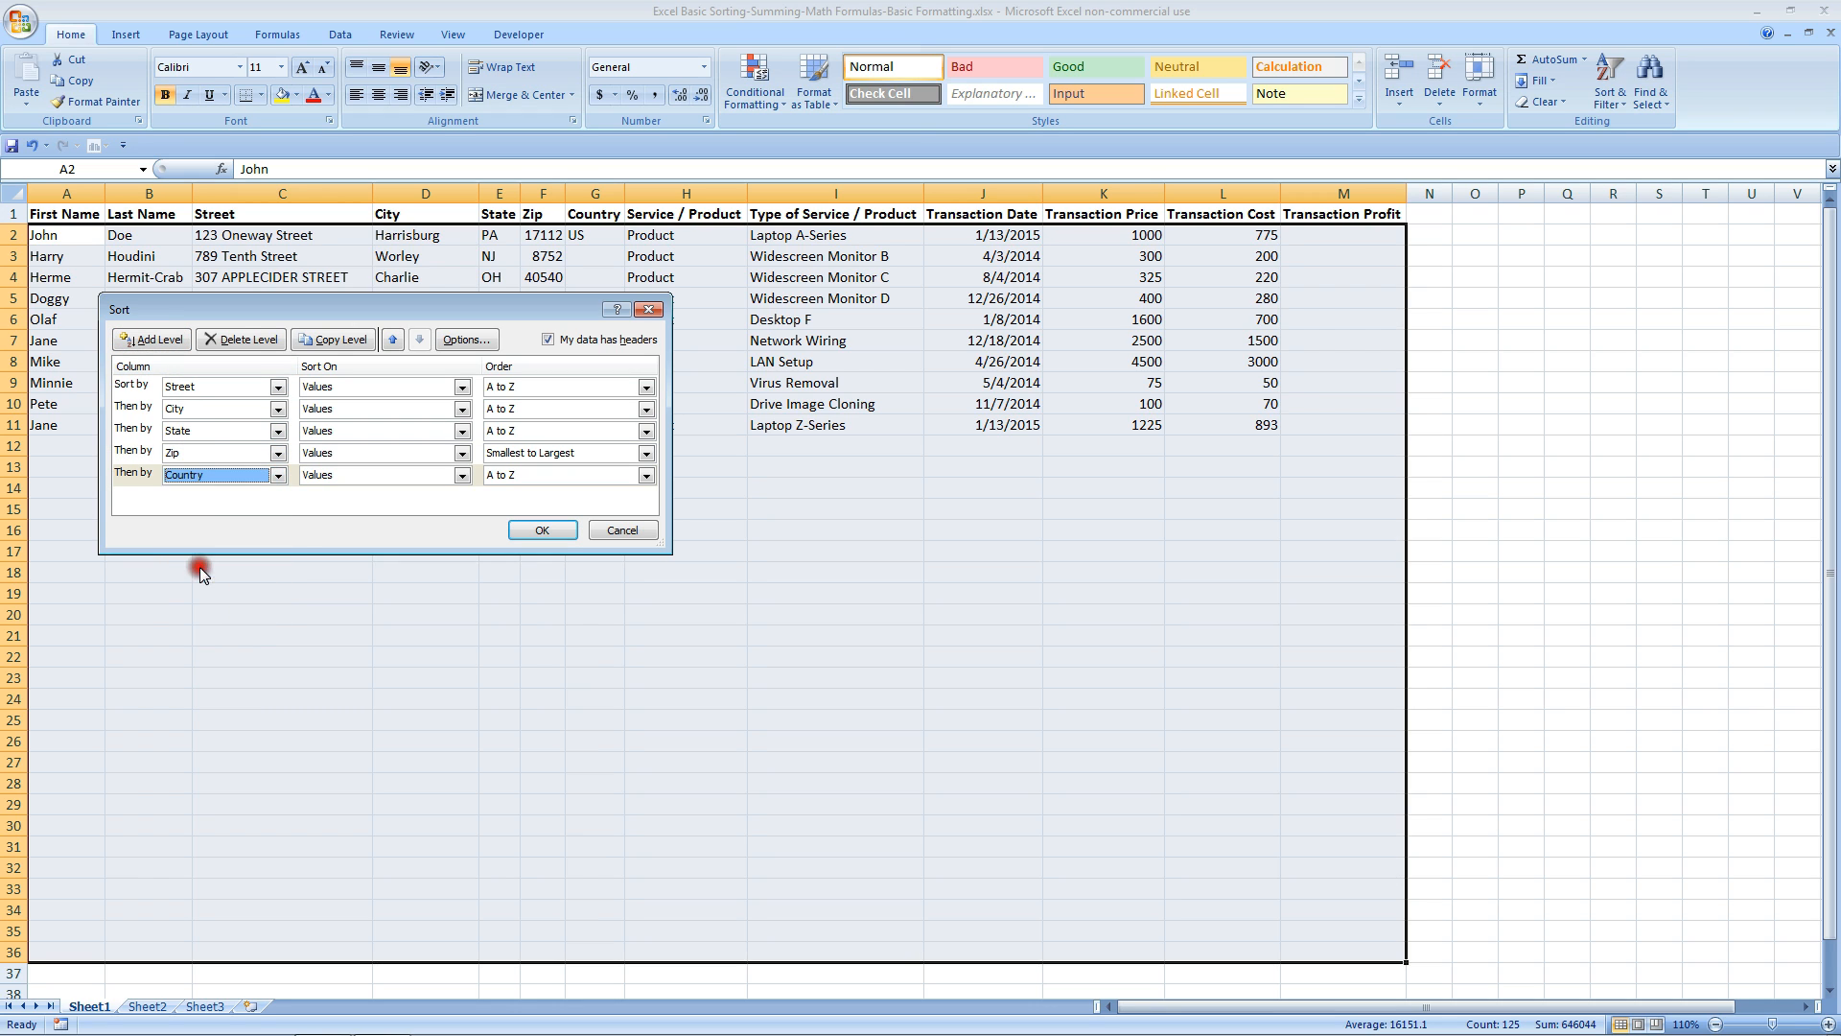
Add First Name and Transaction Date as the sixth and seventh sort levels.
click(153, 340)
click(277, 497)
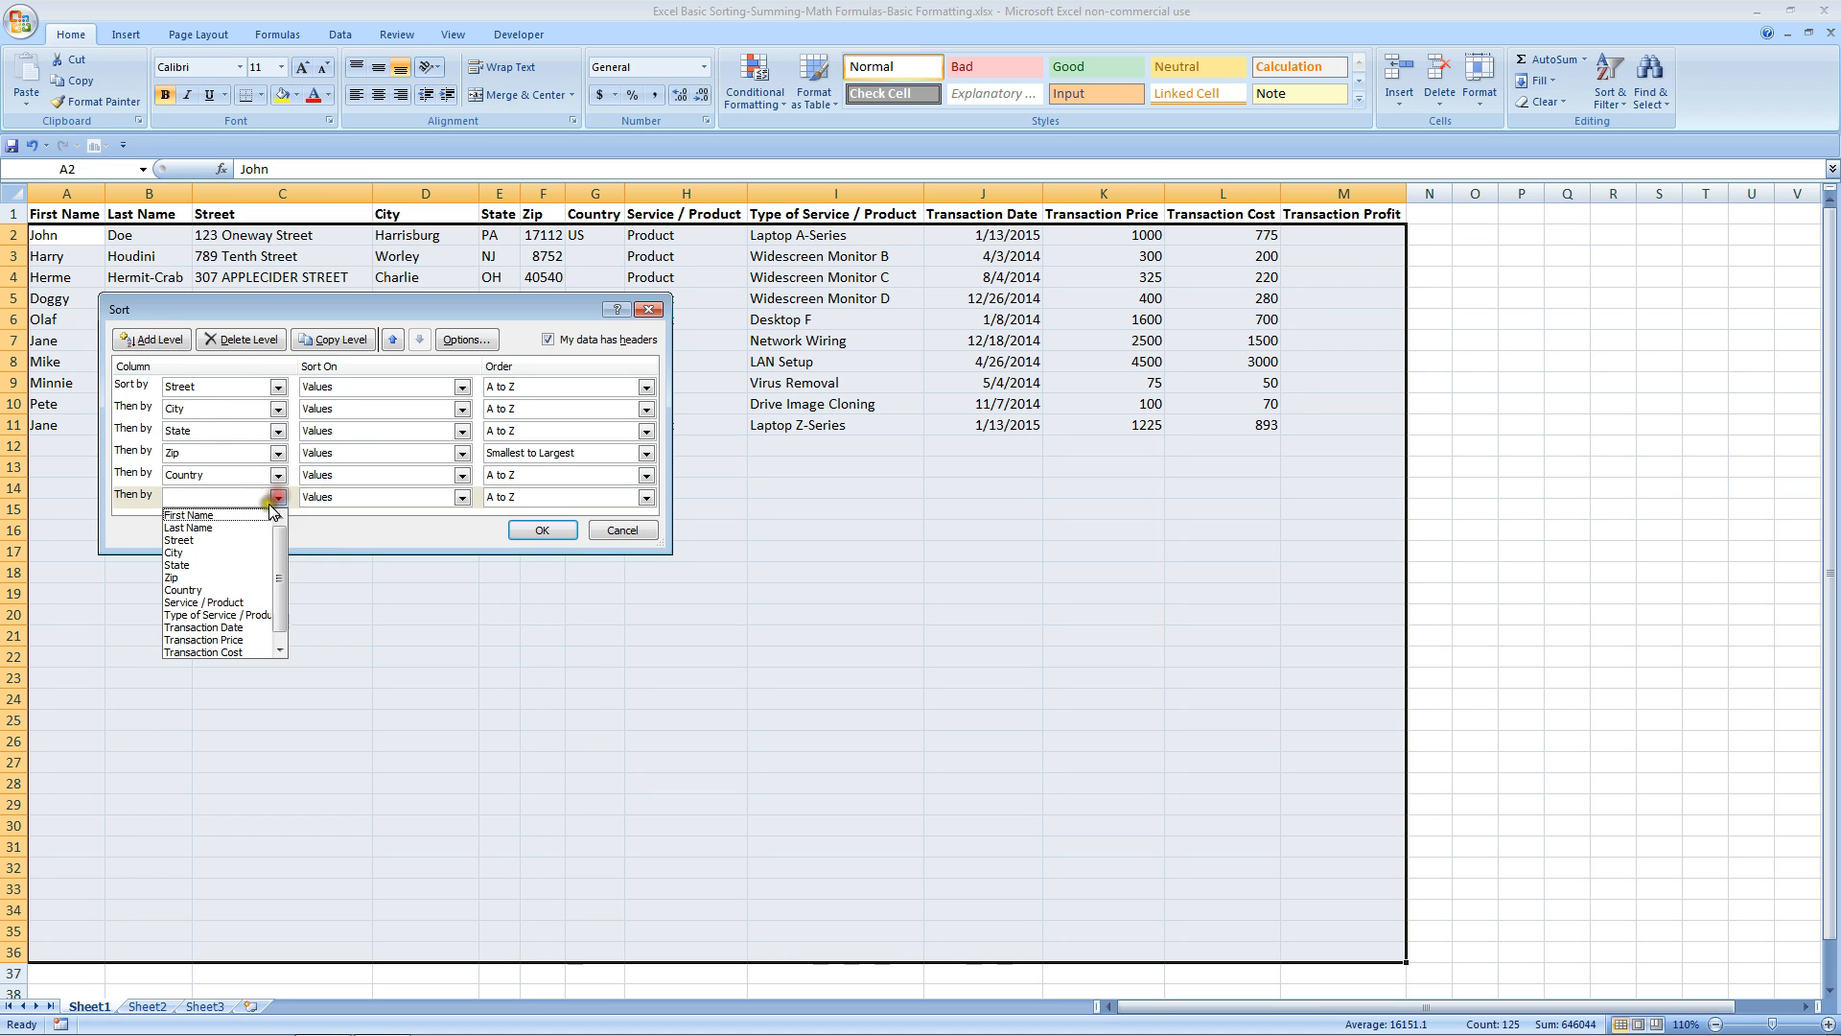
click(251, 515)
click(163, 341)
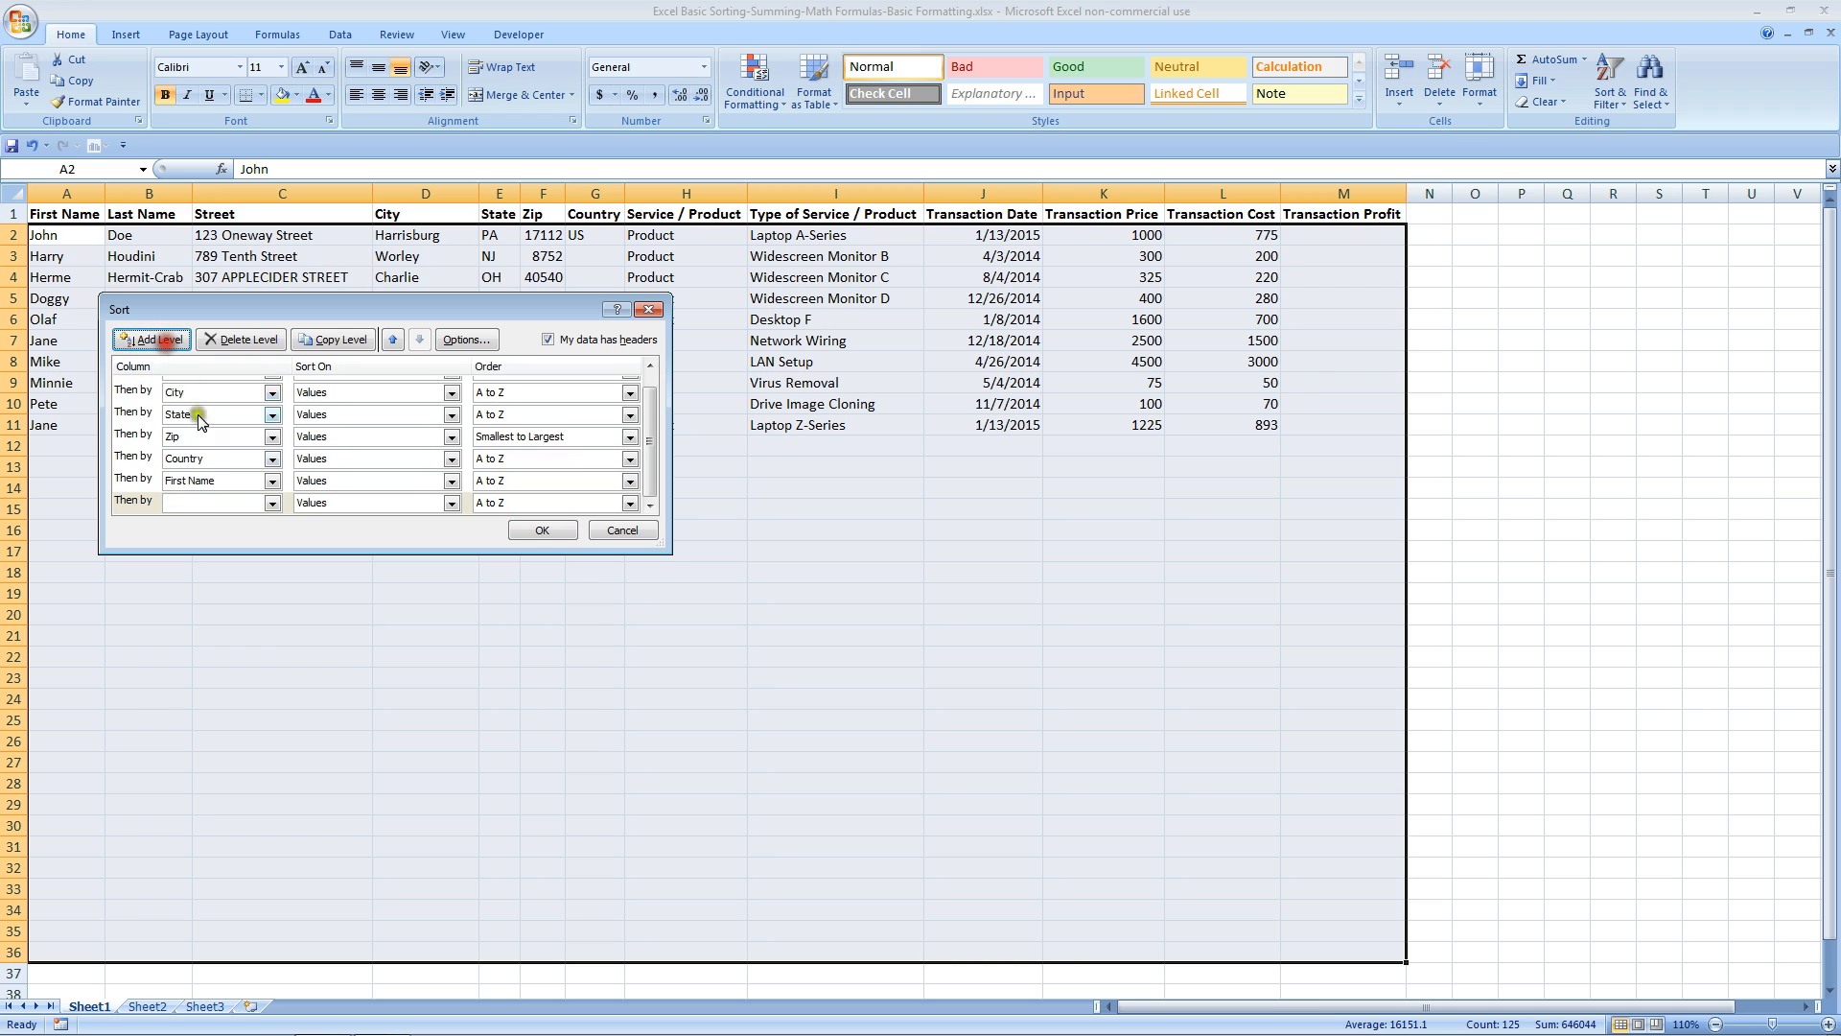
click(273, 502)
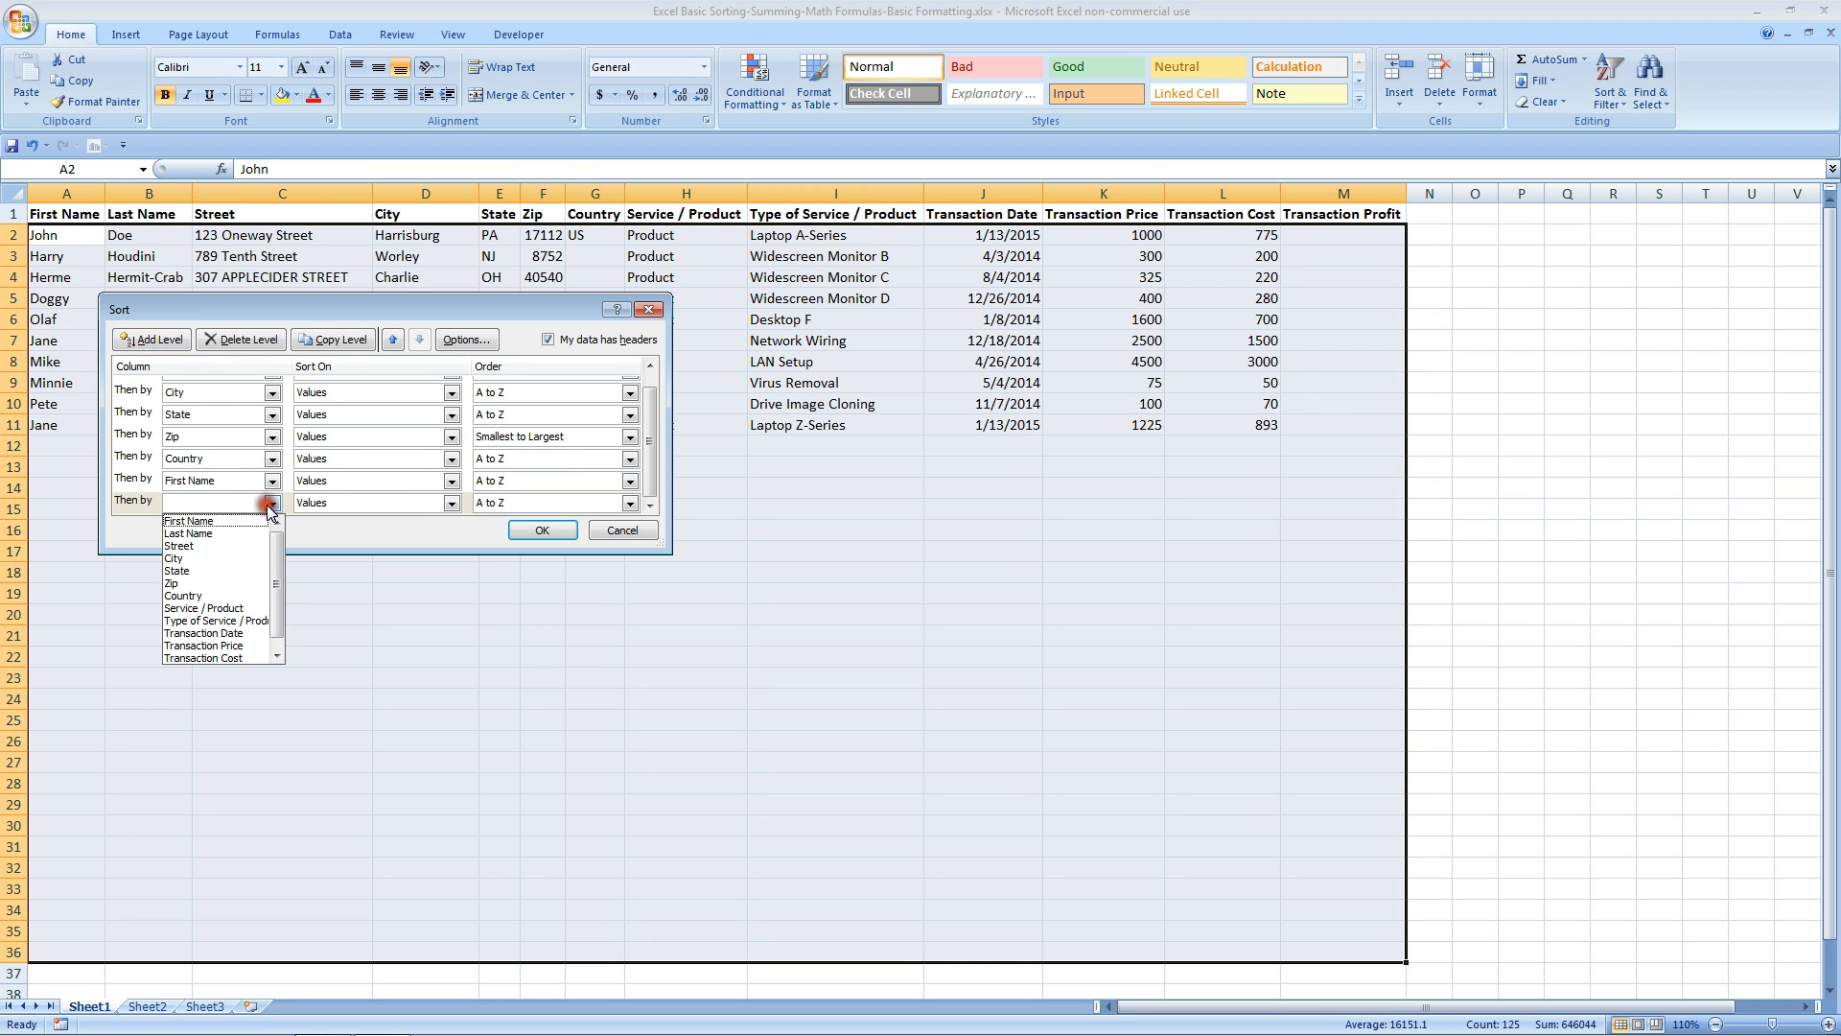
click(245, 637)
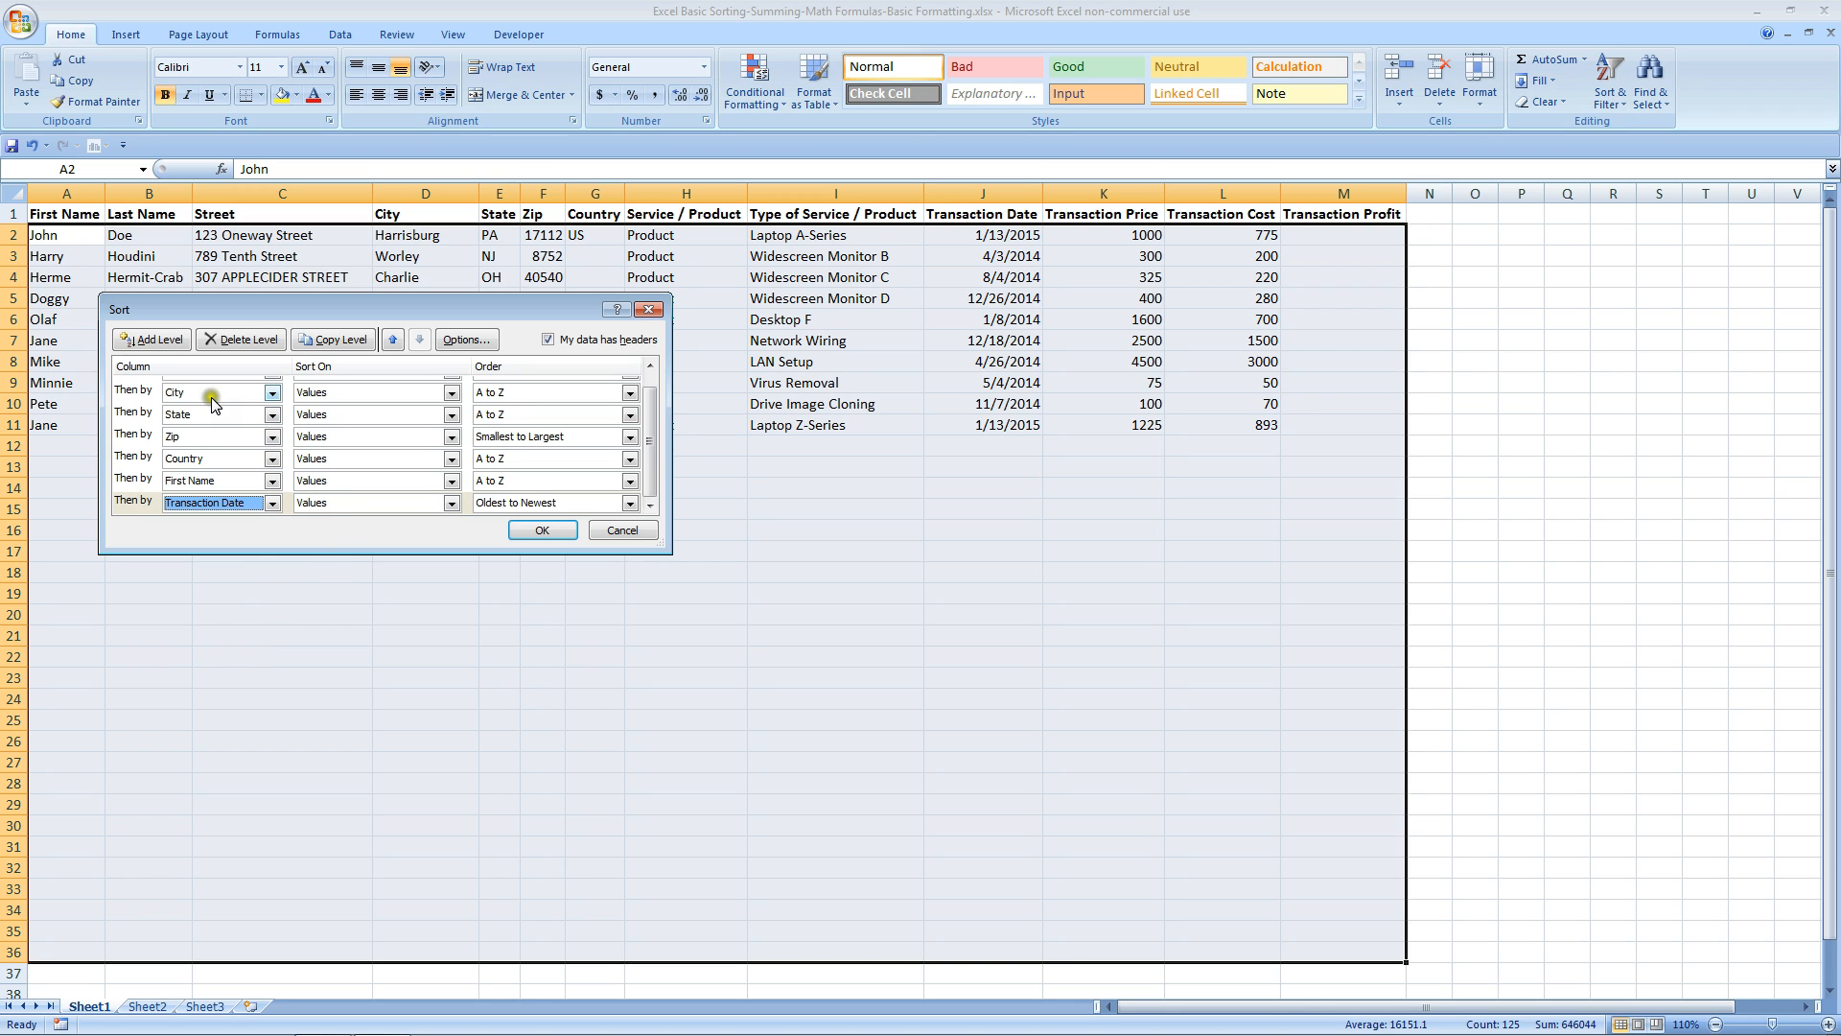
Review the list of sort levels from Street to Transaction Date and apply the sort.
drag(649, 431, 639, 402)
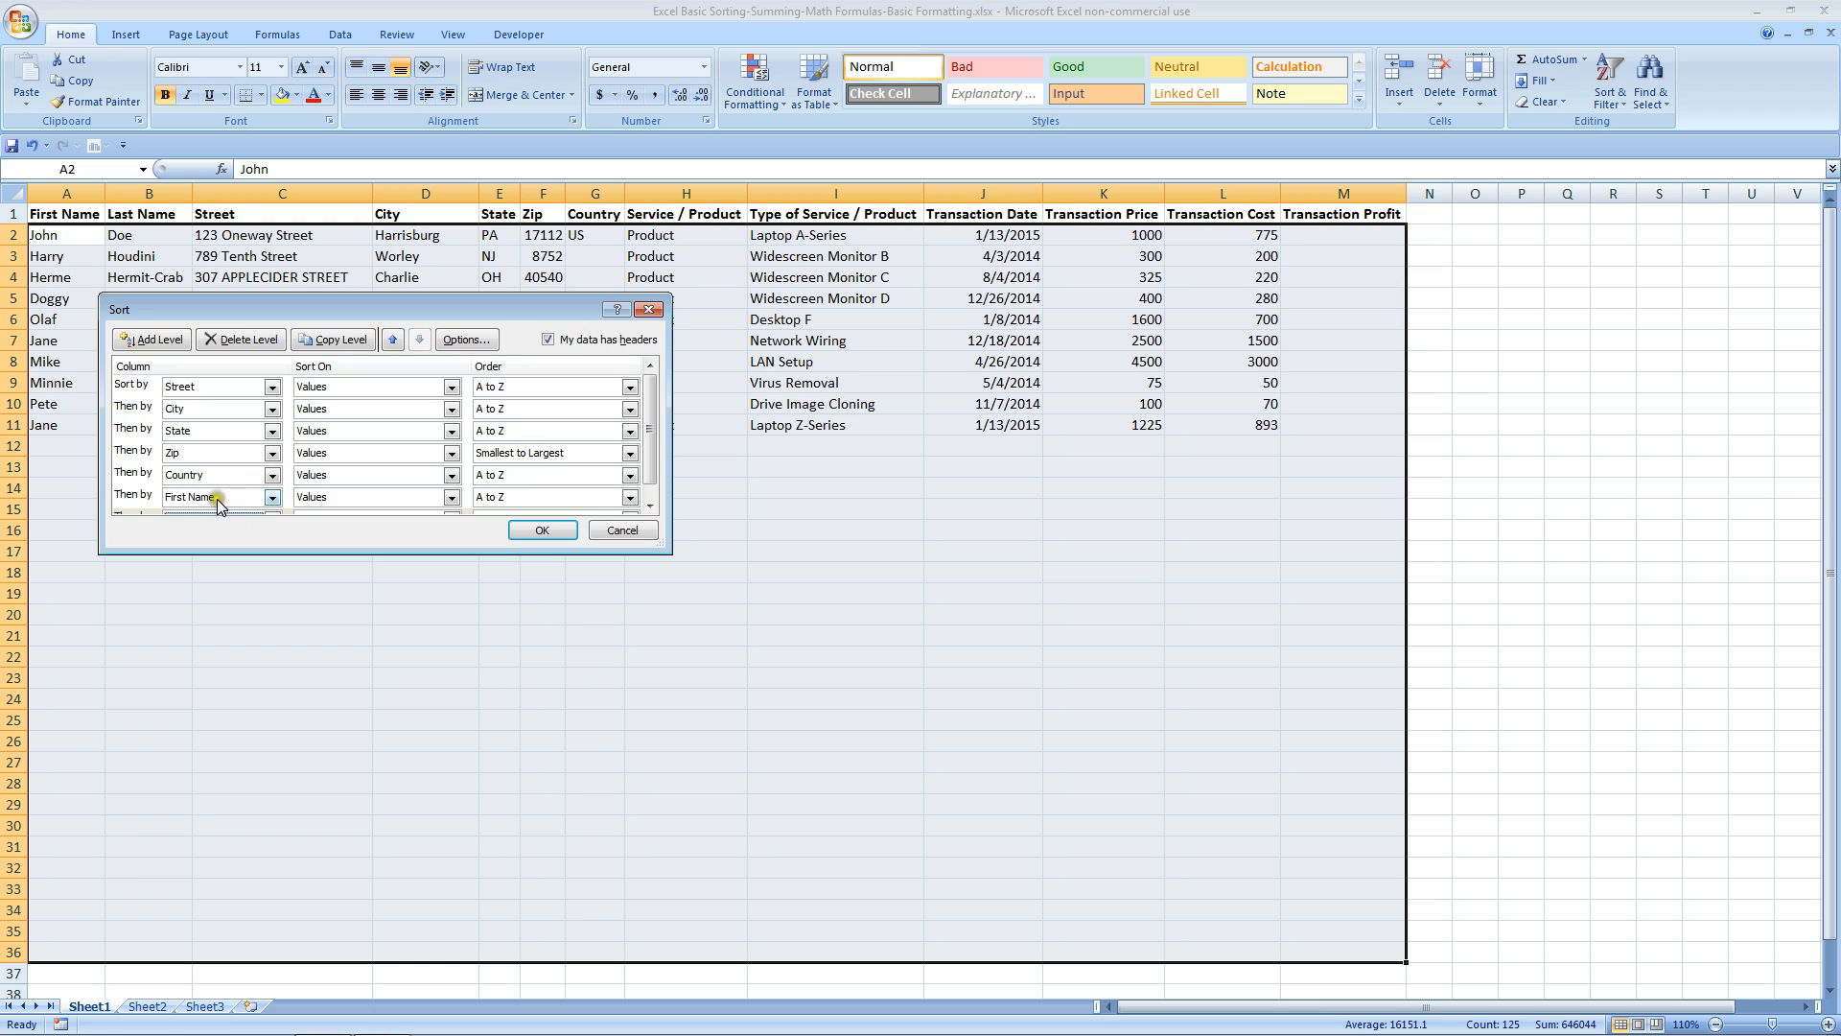
click(650, 505)
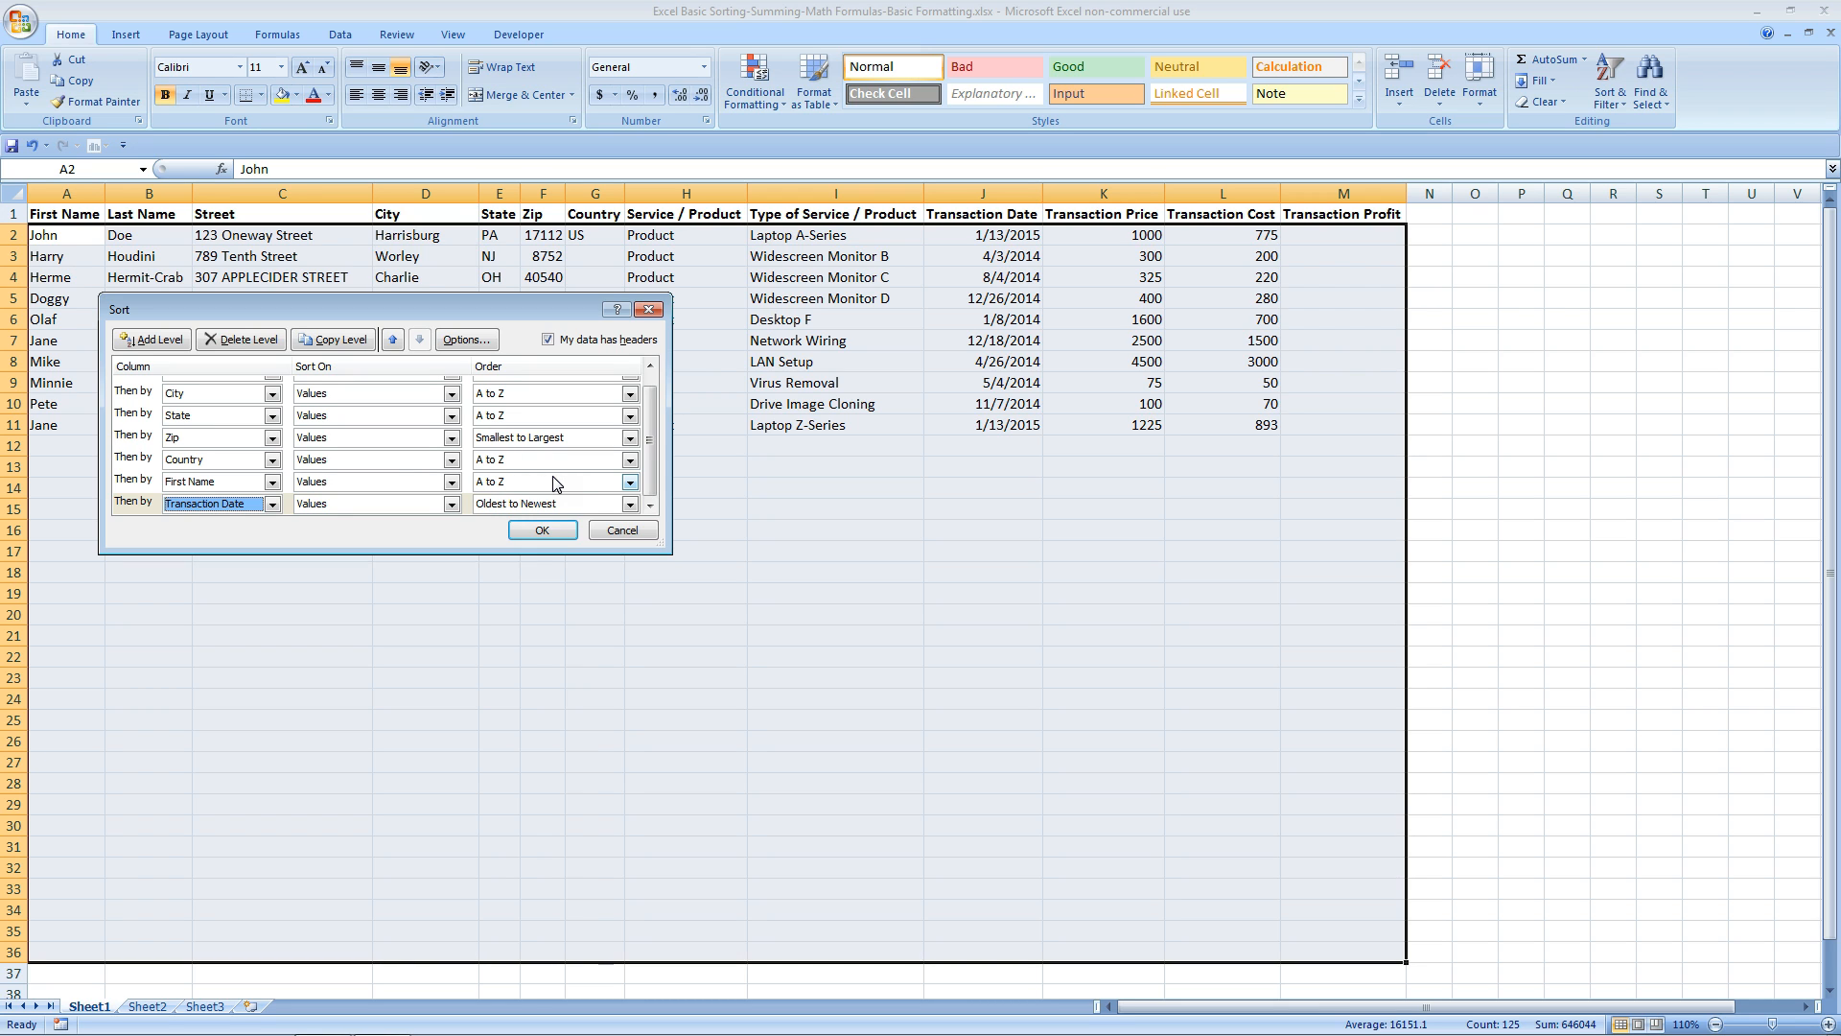
click(543, 529)
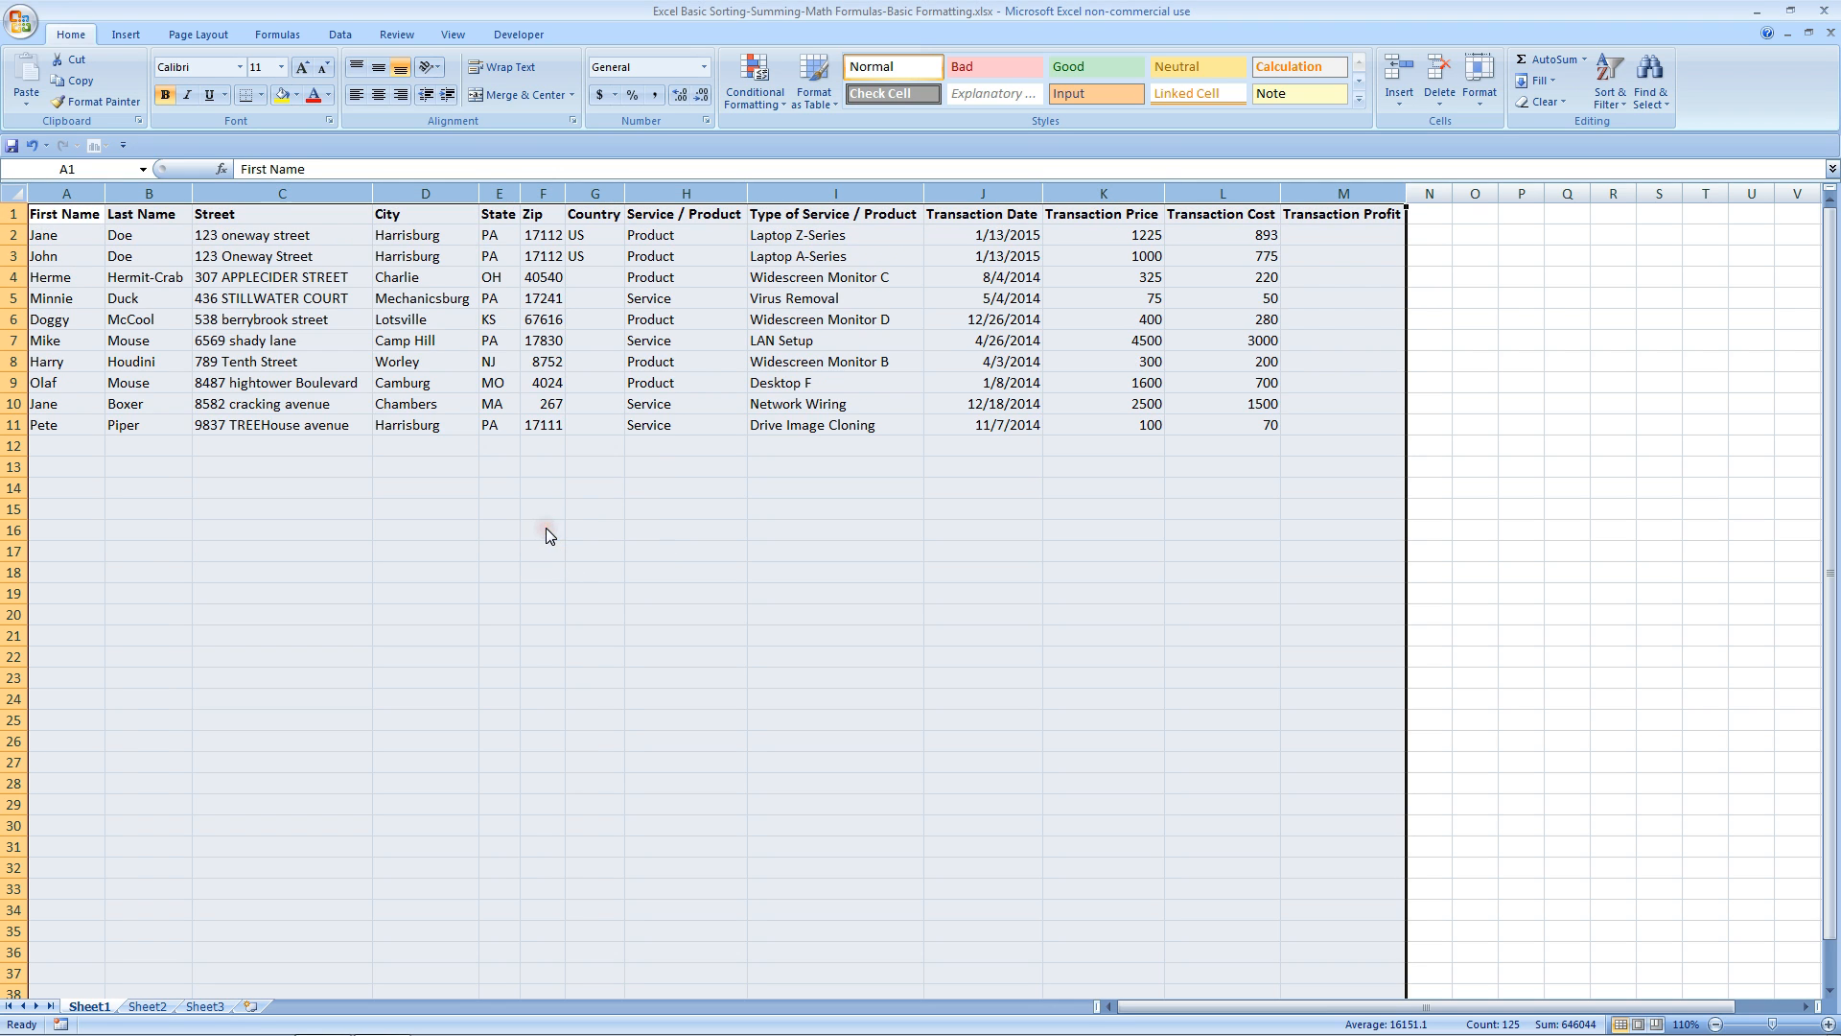
Examine the first two sorted data rows and the blank Country cells beneath them.
click(98, 253)
drag(87, 235, 1304, 259)
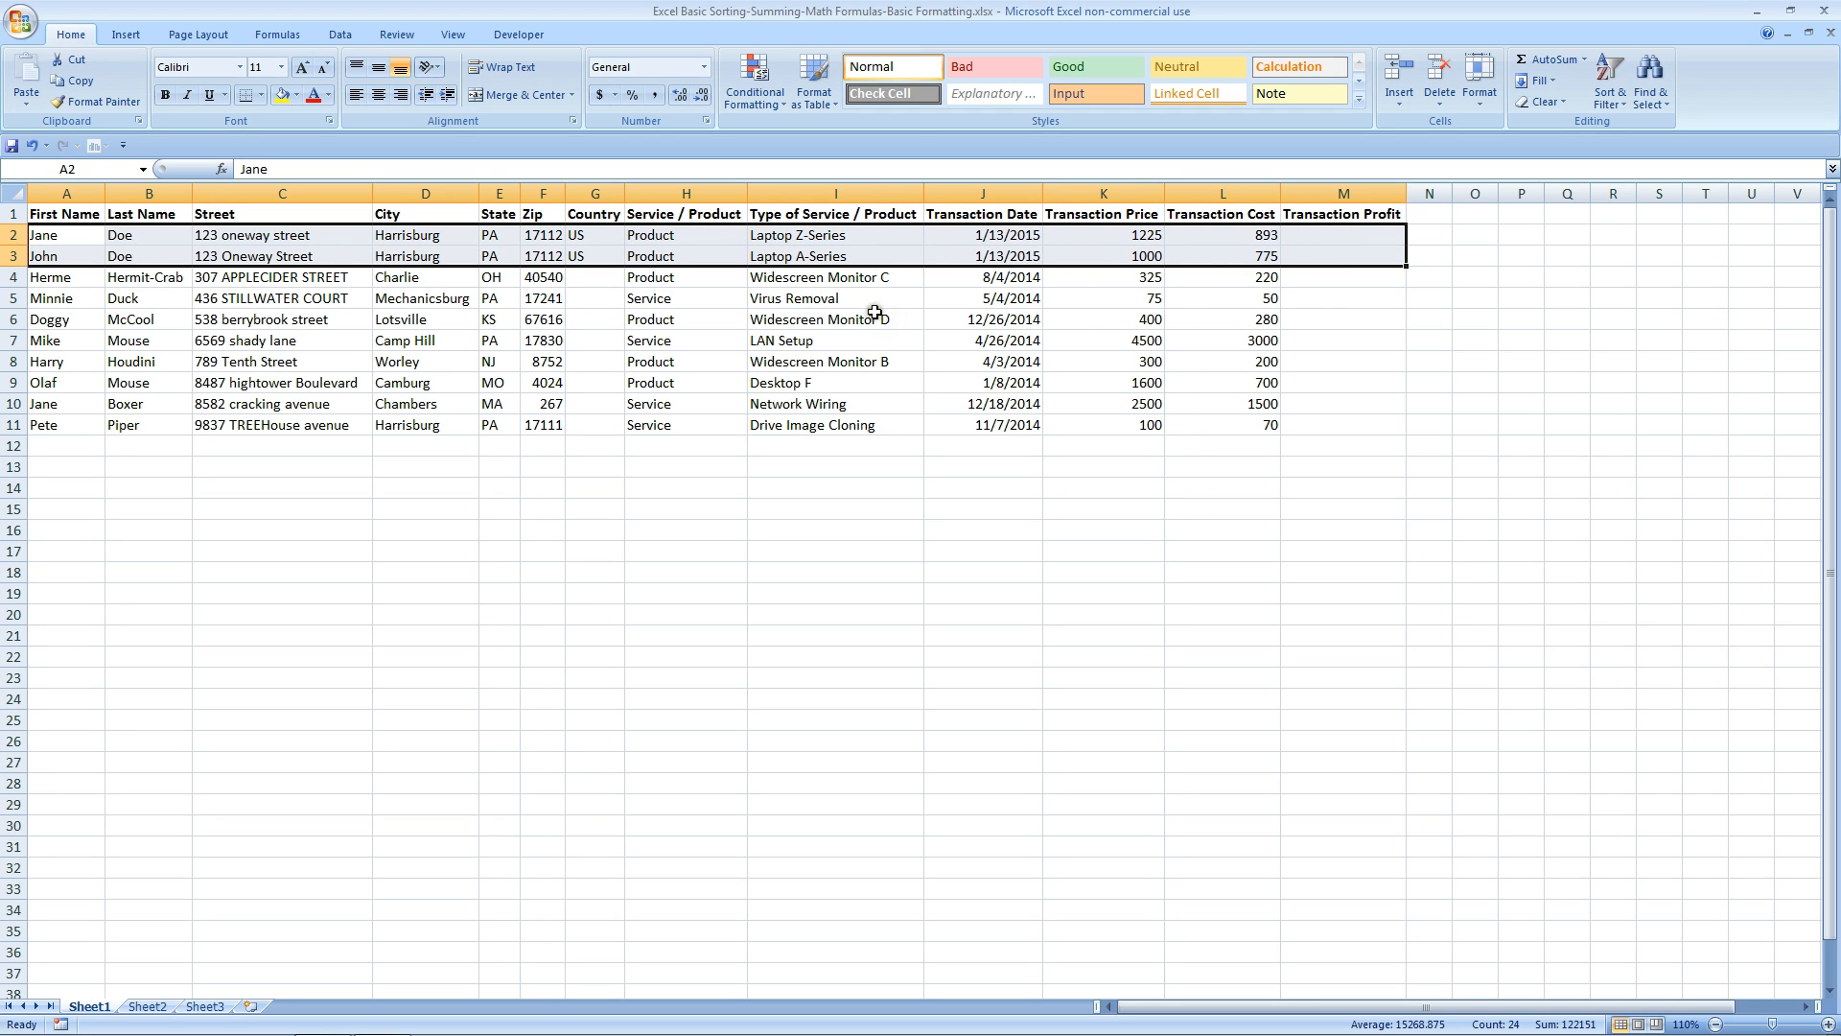
click(603, 294)
click(598, 273)
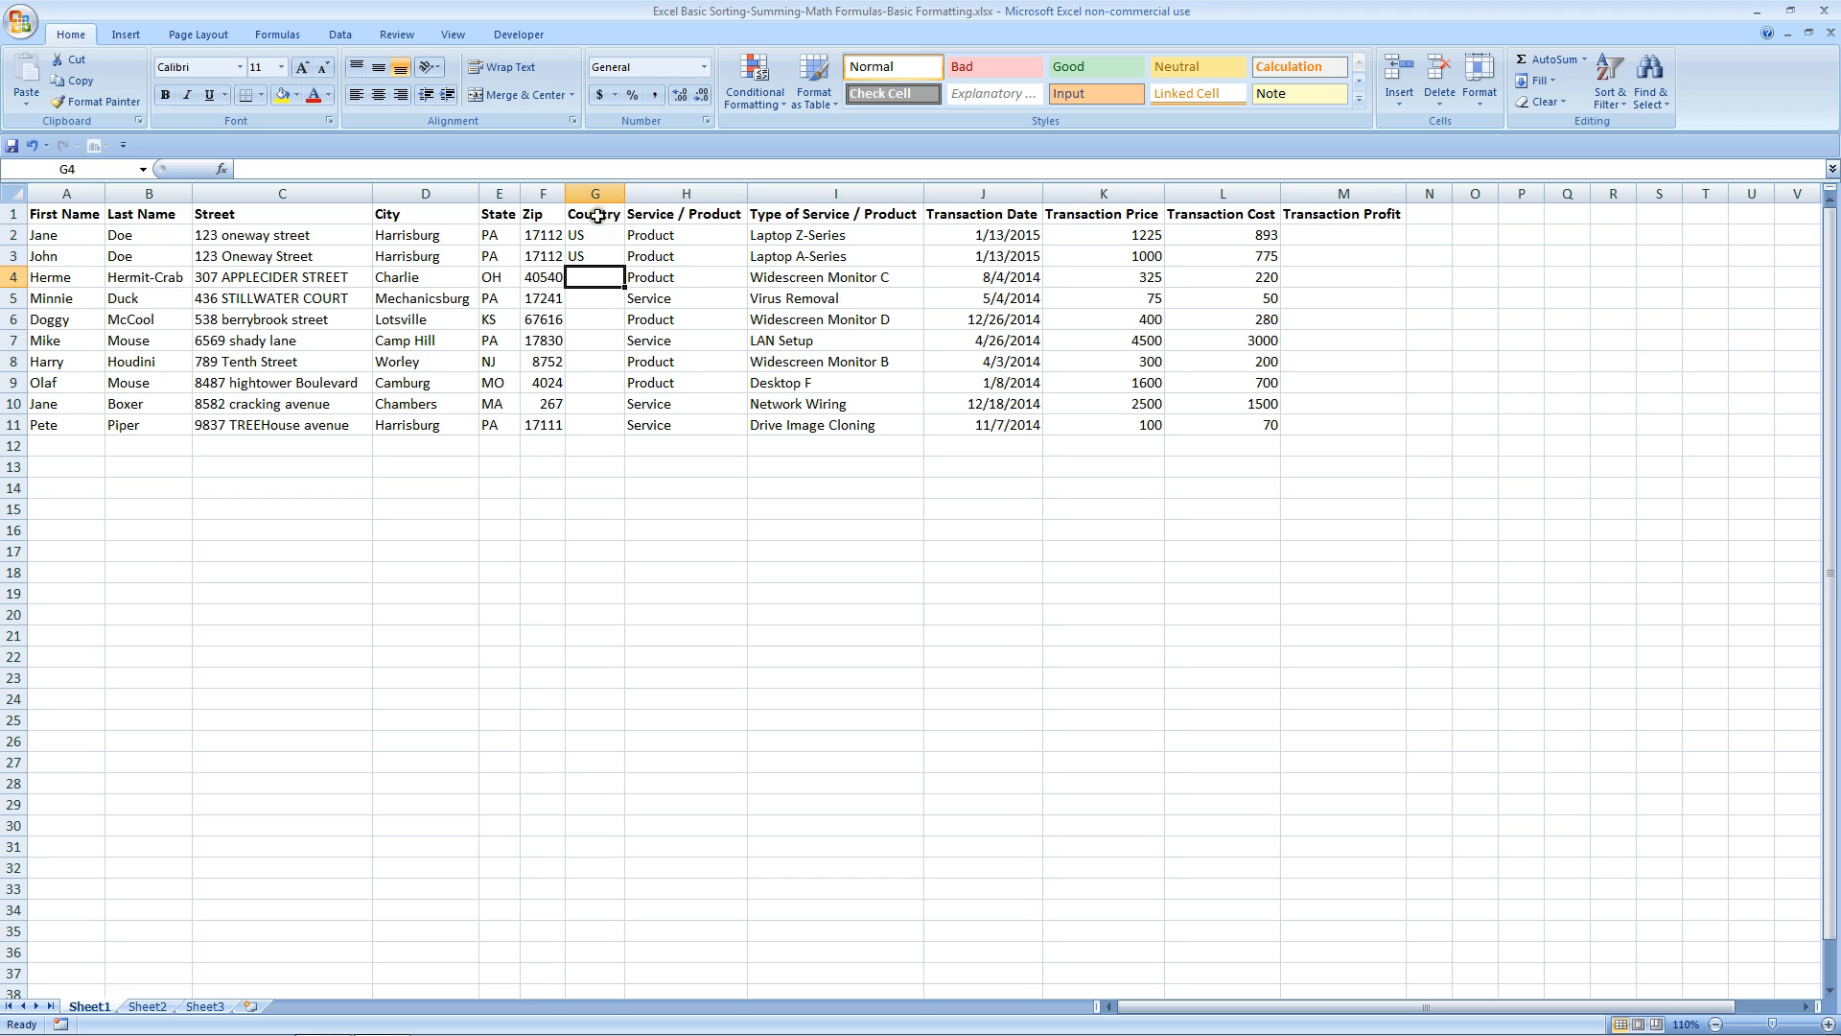
drag(583, 235, 91, 259)
drag(595, 277, 580, 418)
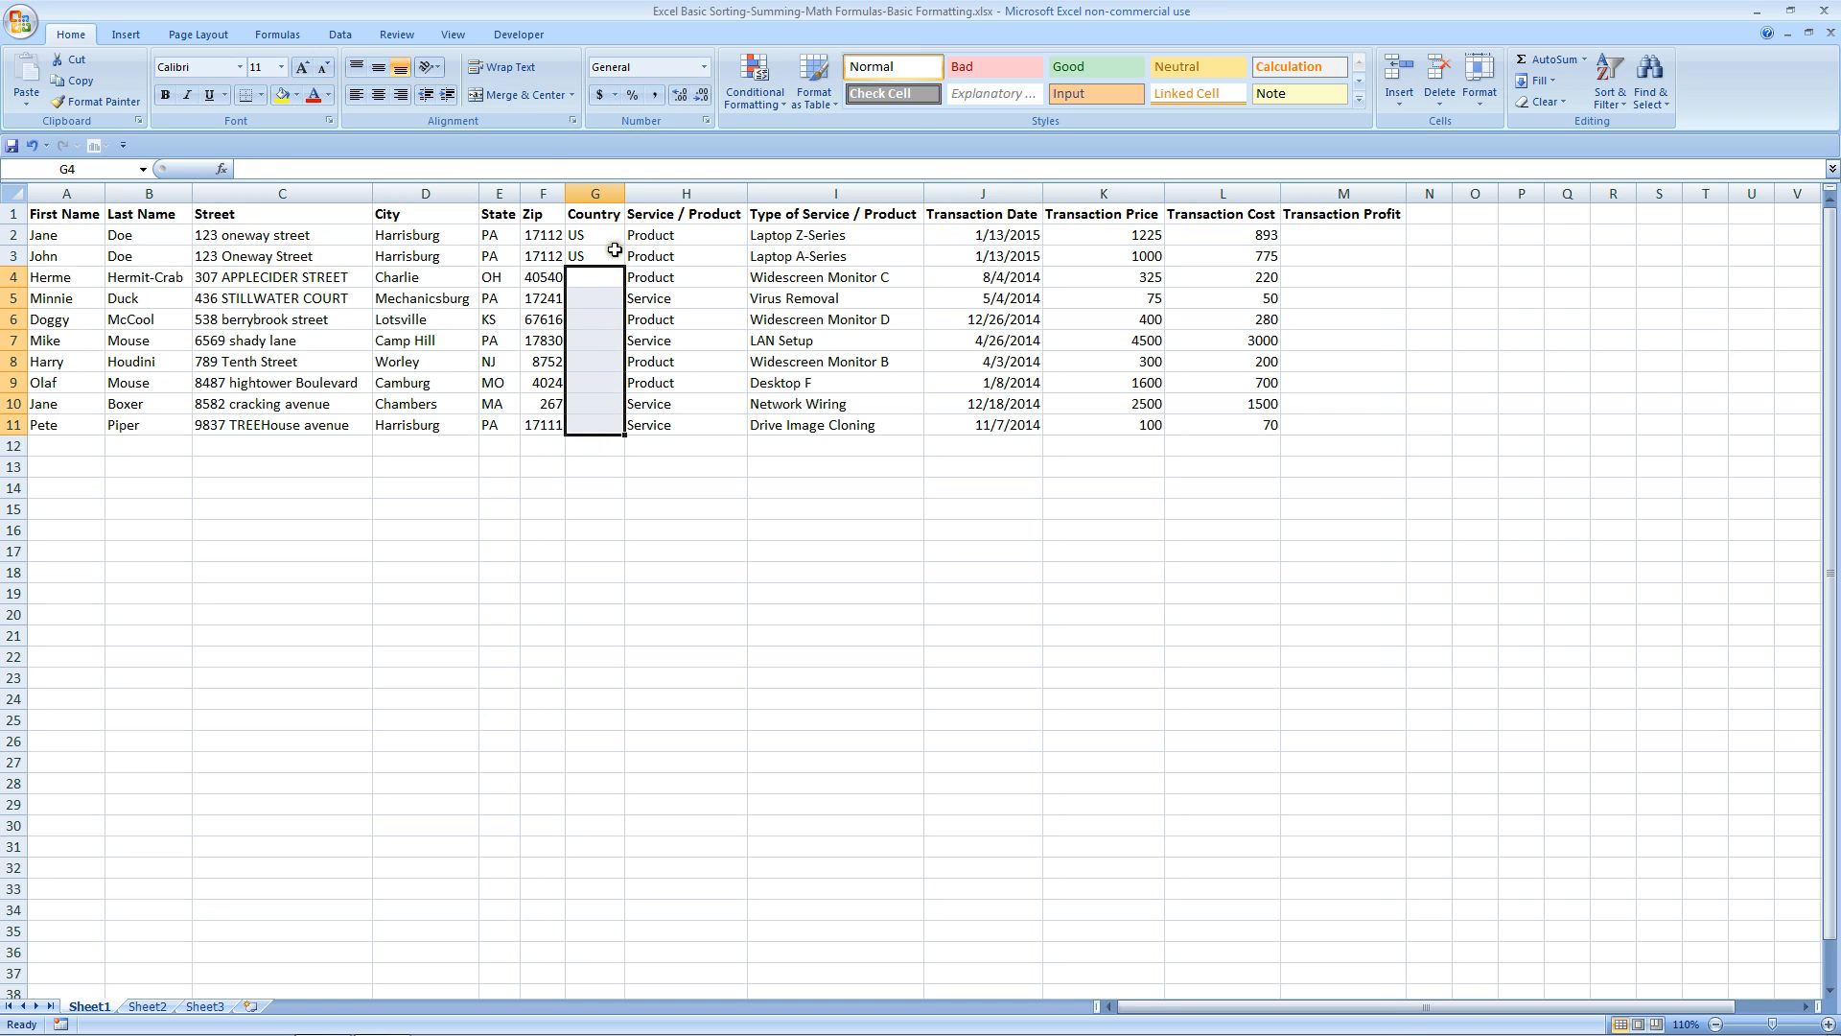
Autofill the US value from cell G3 down the Country column through row 11.
click(614, 251)
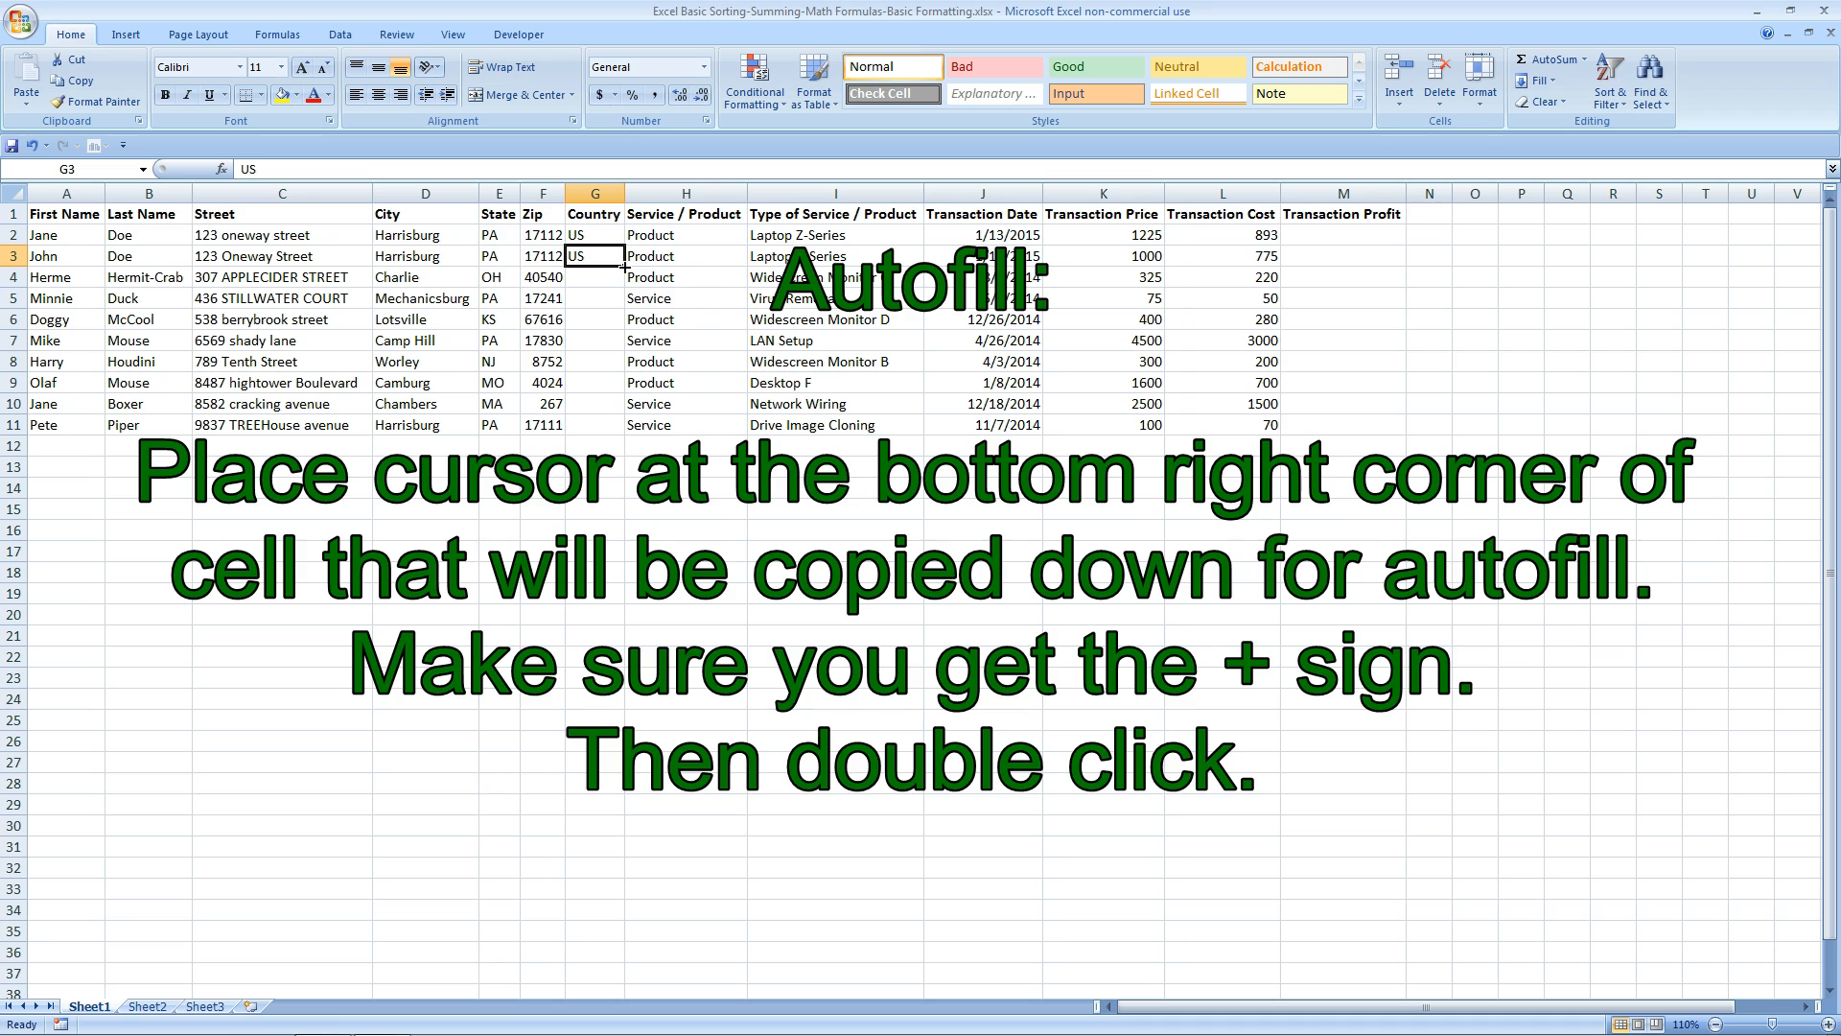
double_click(625, 265)
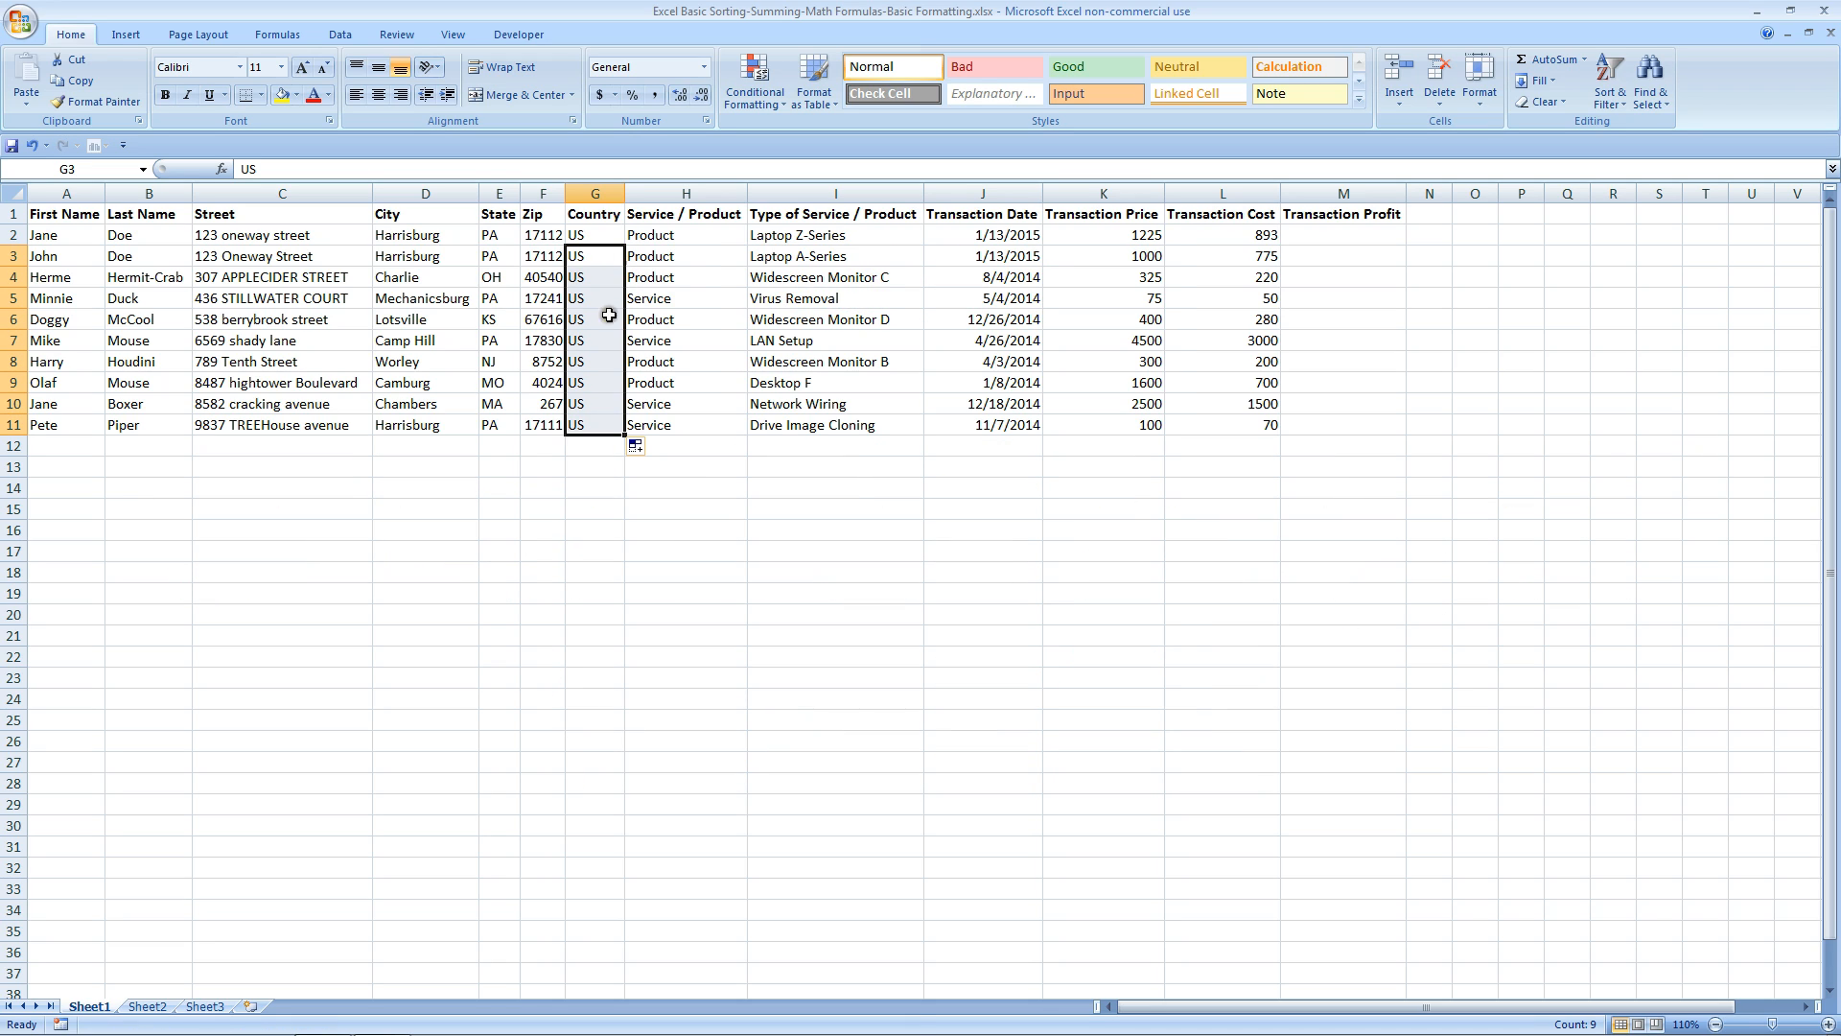
click(595, 258)
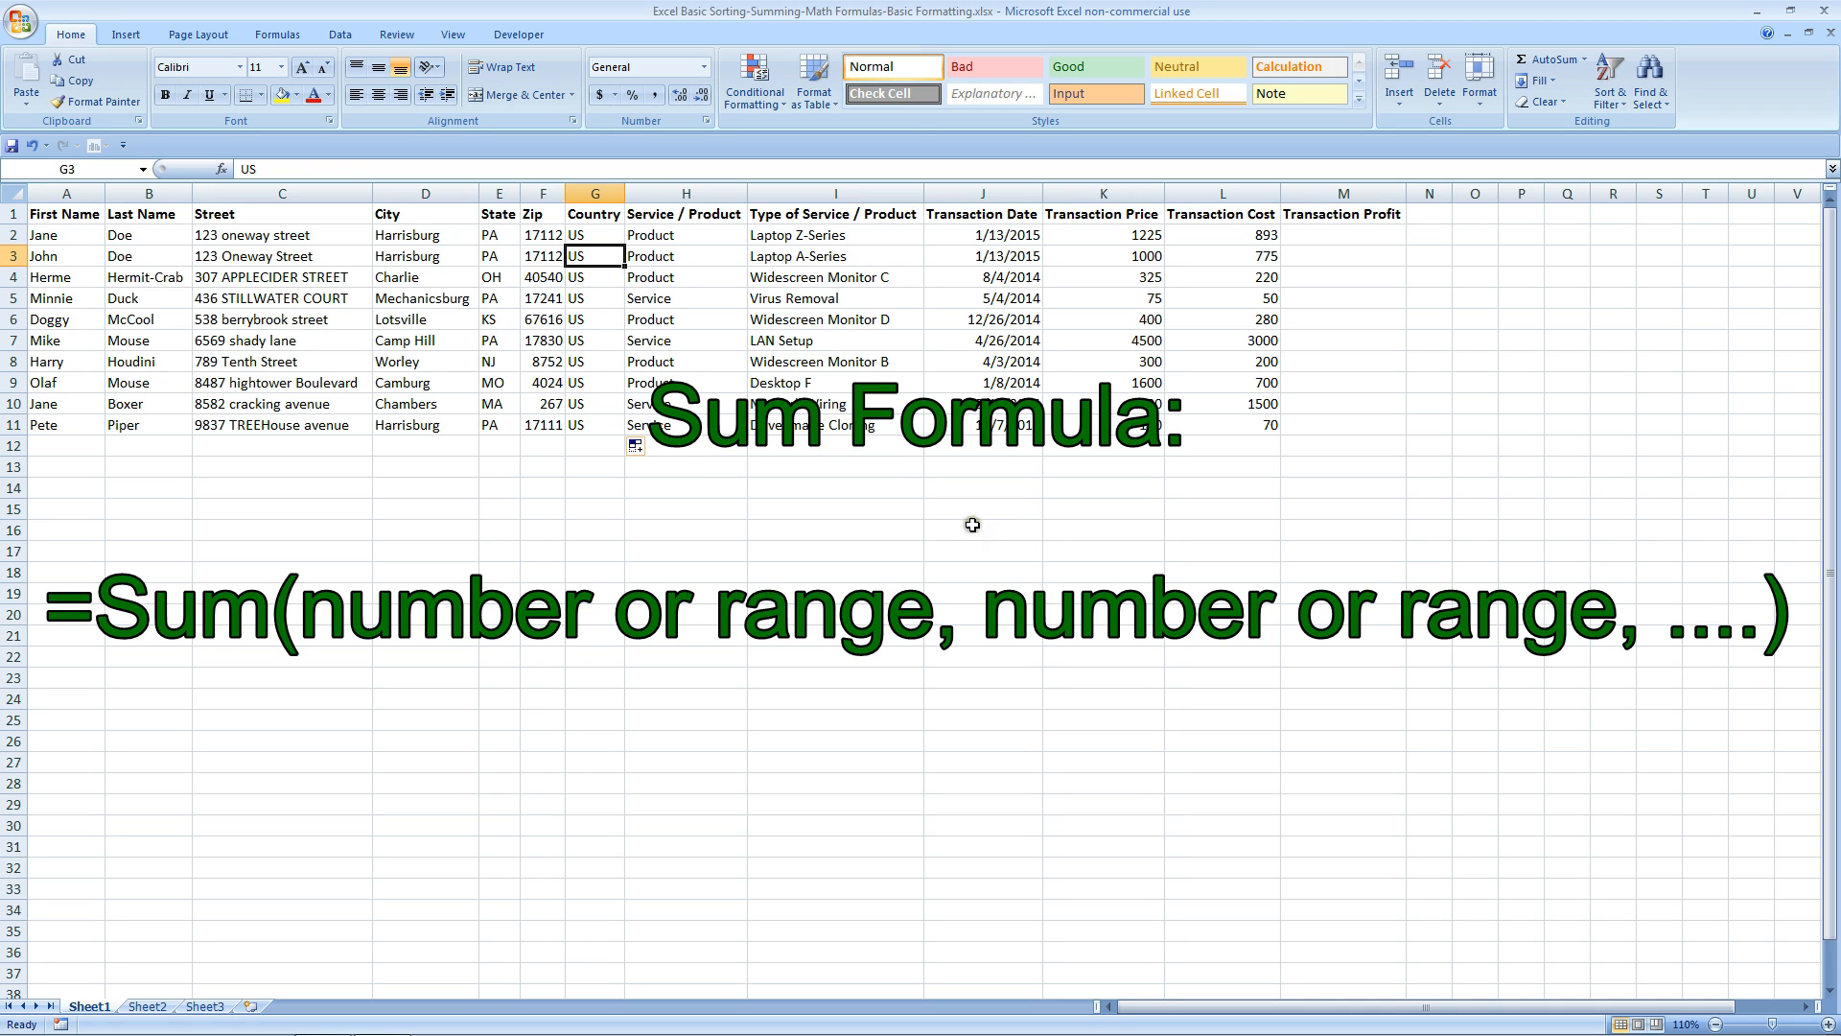
Look over the Transaction Price and Transaction Cost values in rows 2 to 11.
click(1074, 443)
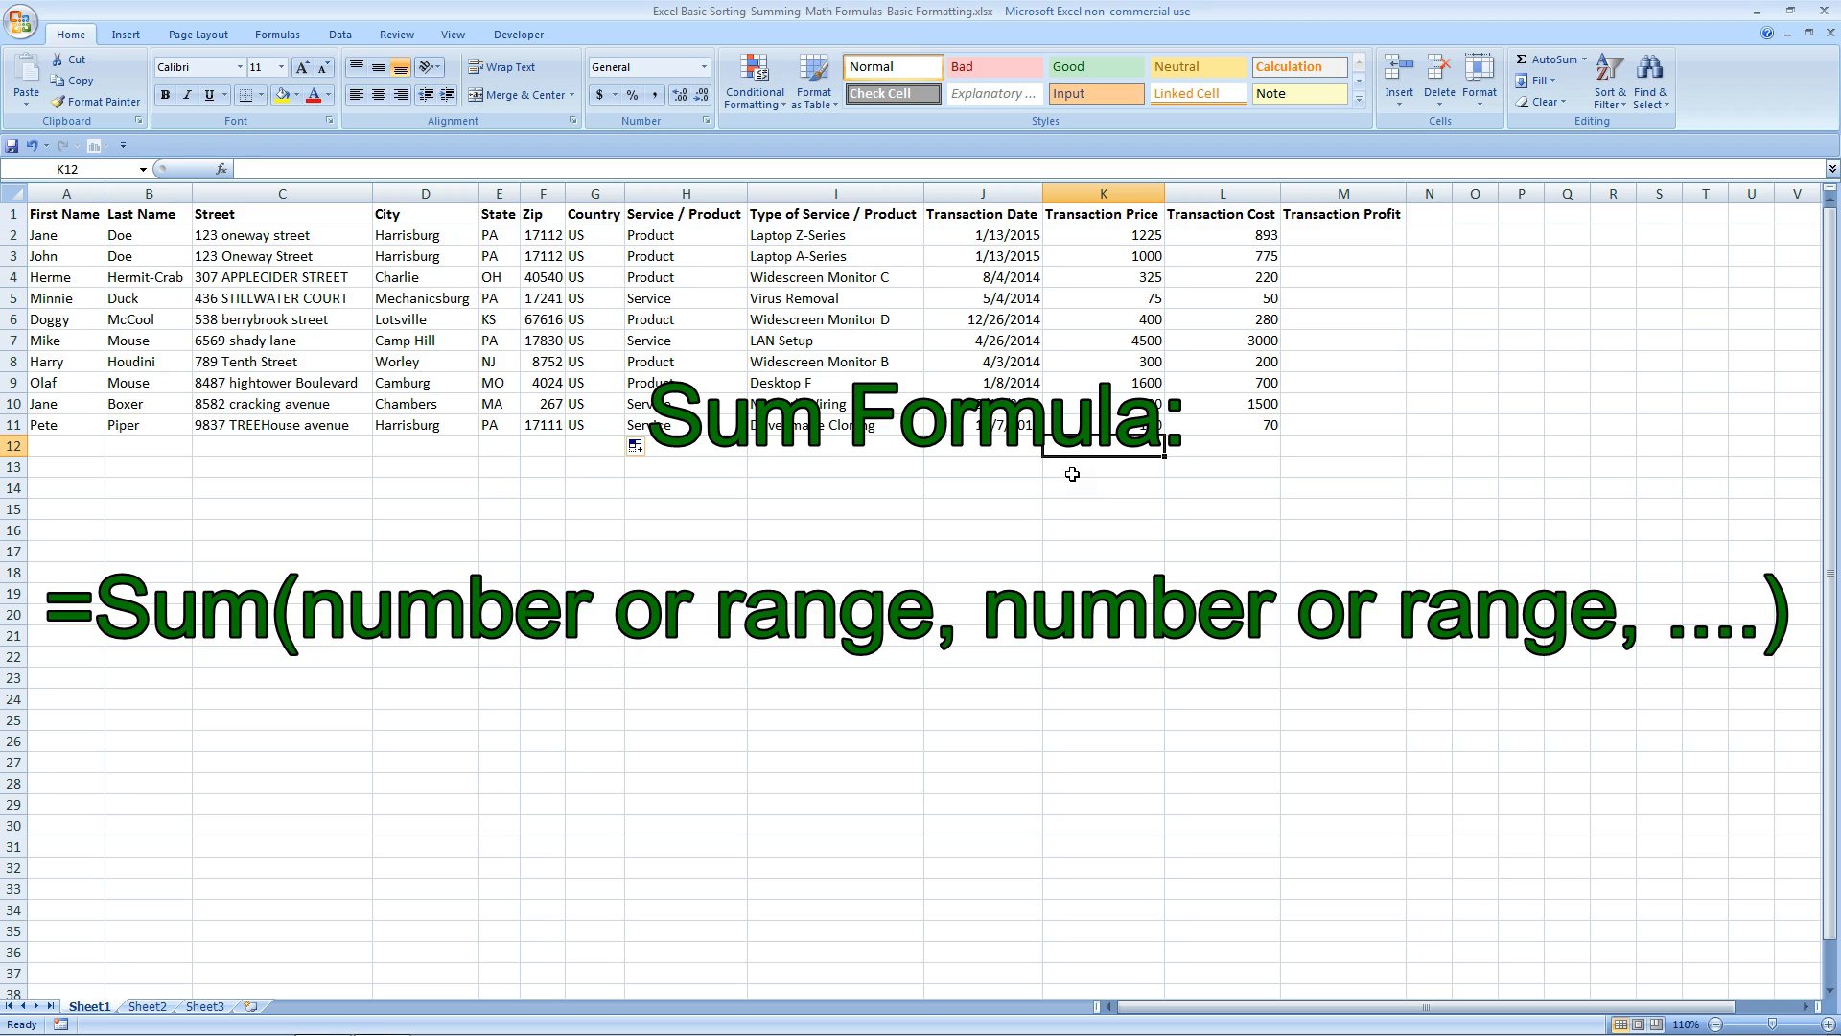
drag(1128, 235, 1093, 406)
drag(1254, 234, 1238, 425)
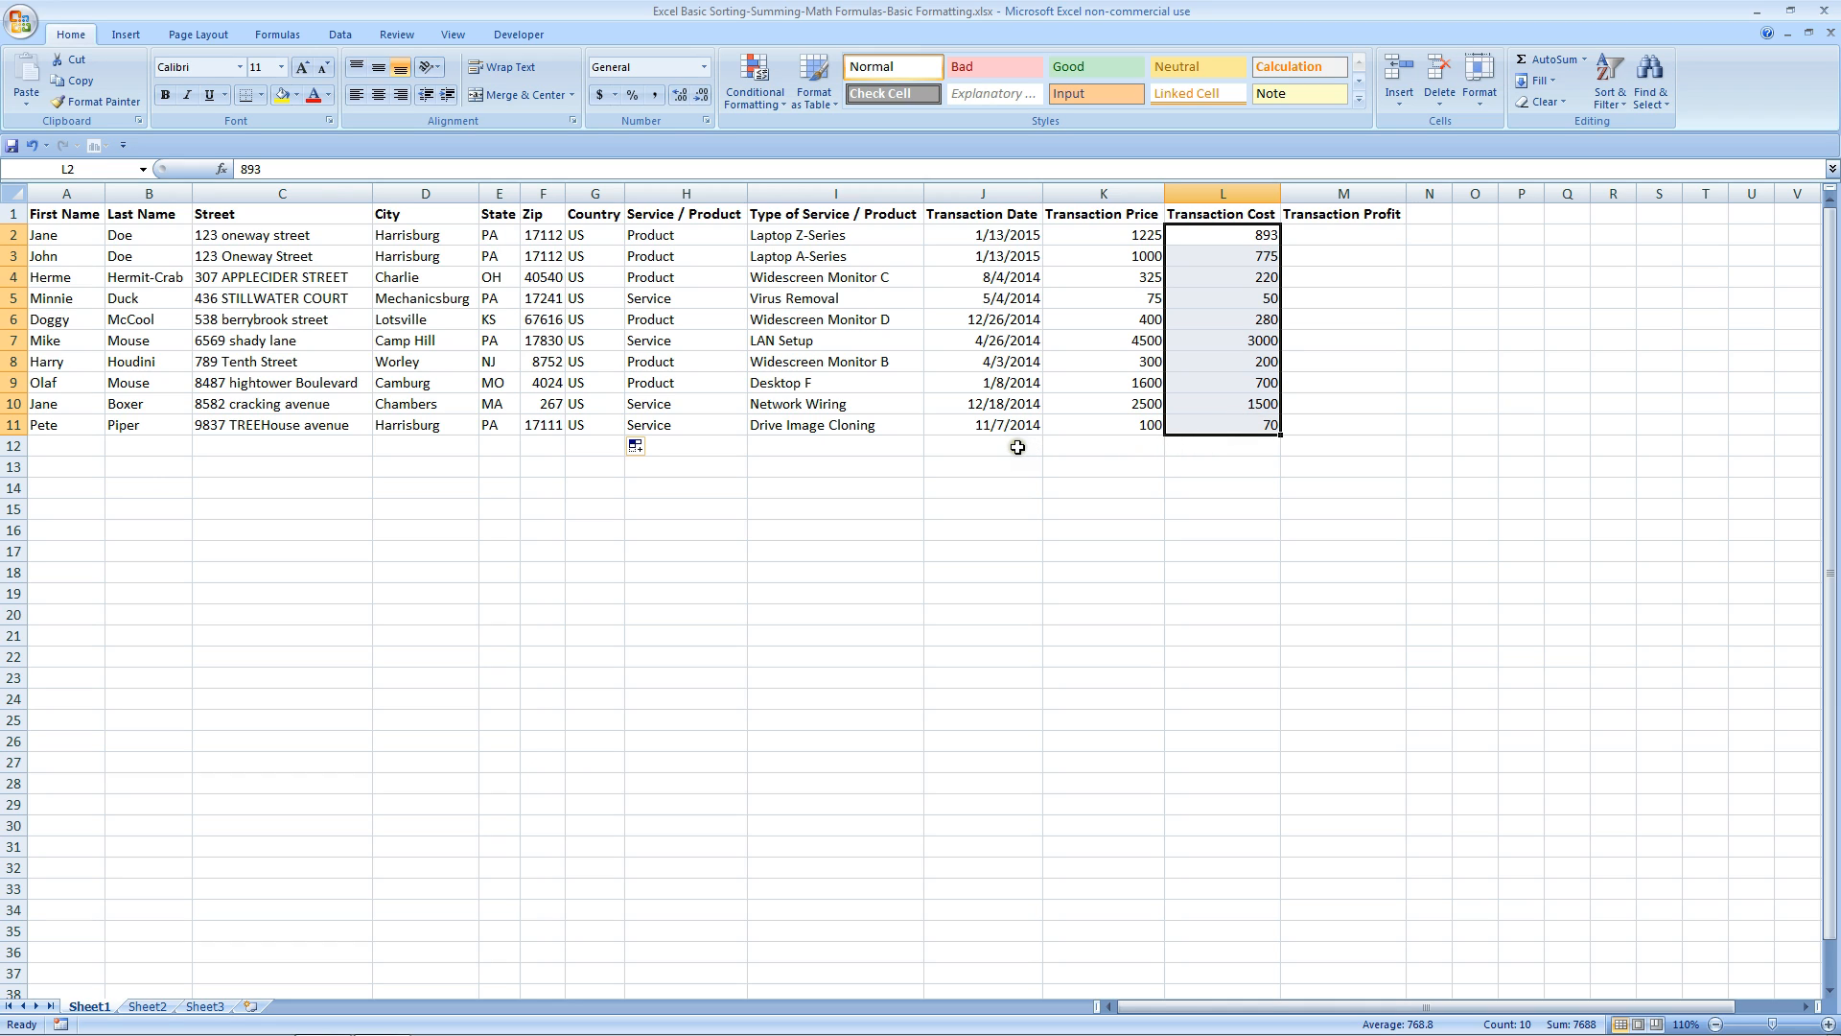
Label cell J12, beneath the Transaction Date column, as Total.
click(1072, 447)
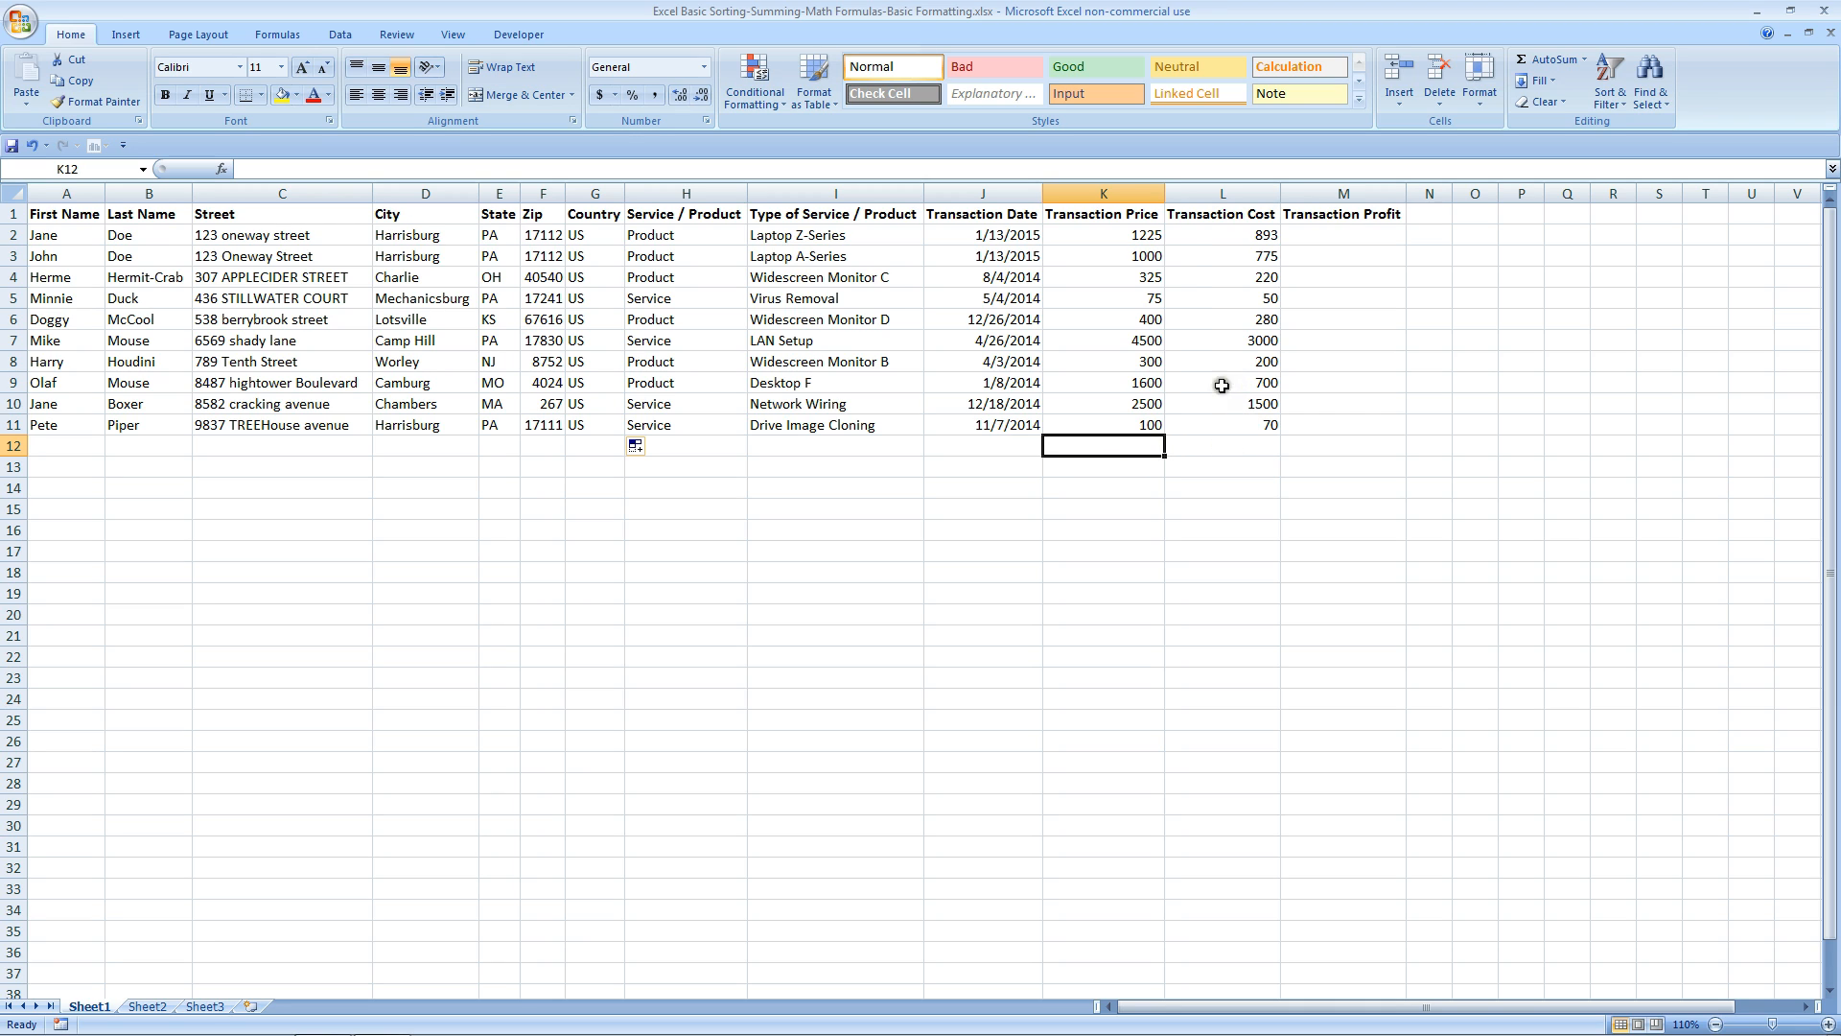
click(1022, 450)
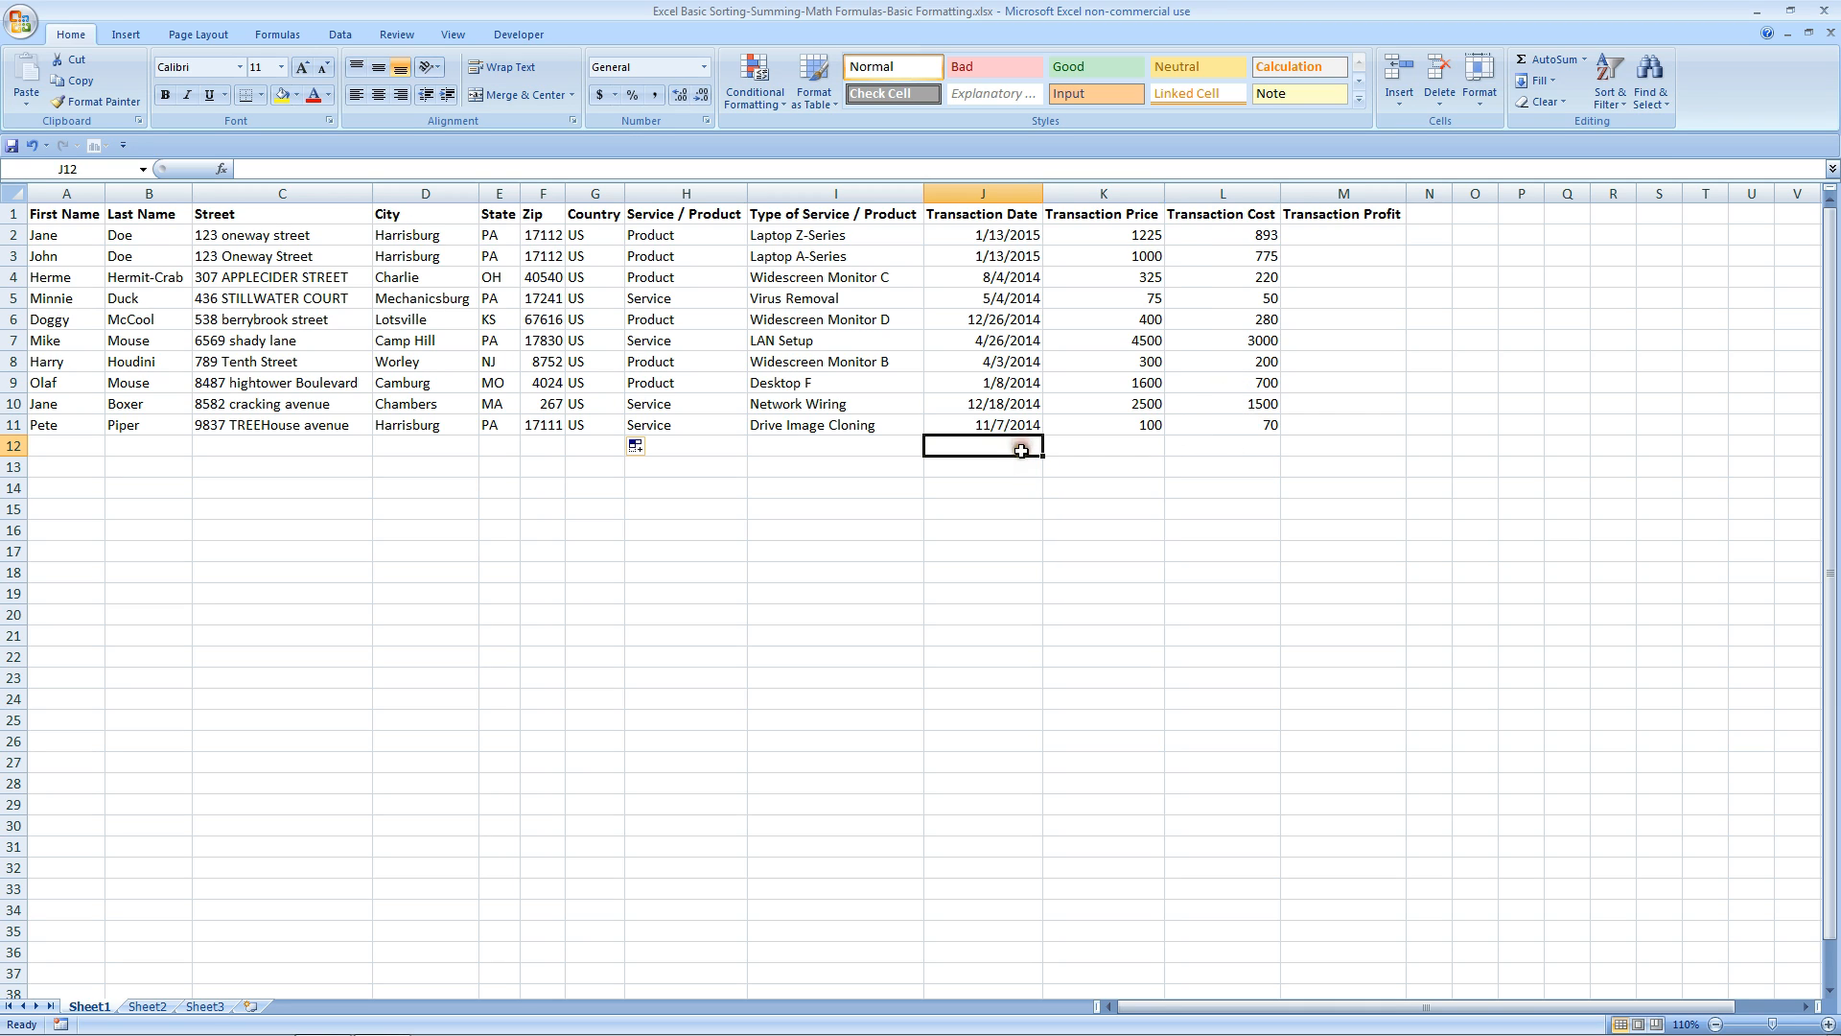
text(Total)
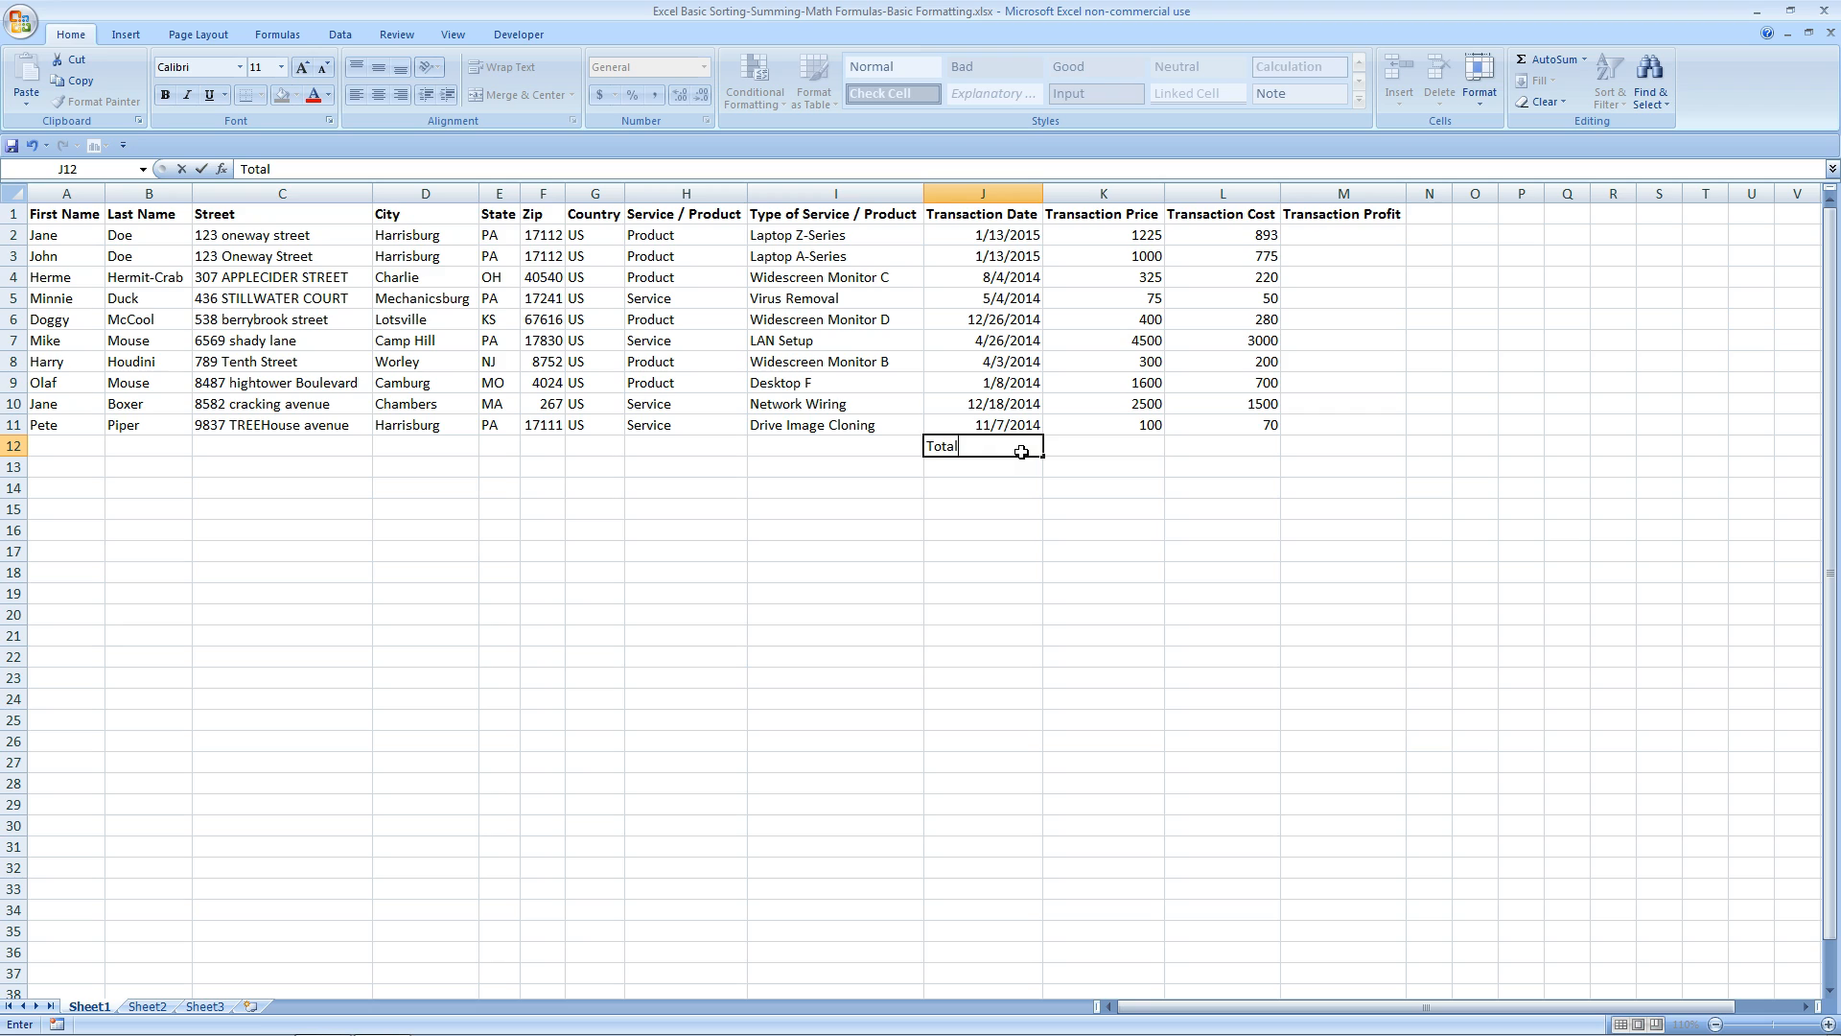
key(Tab)
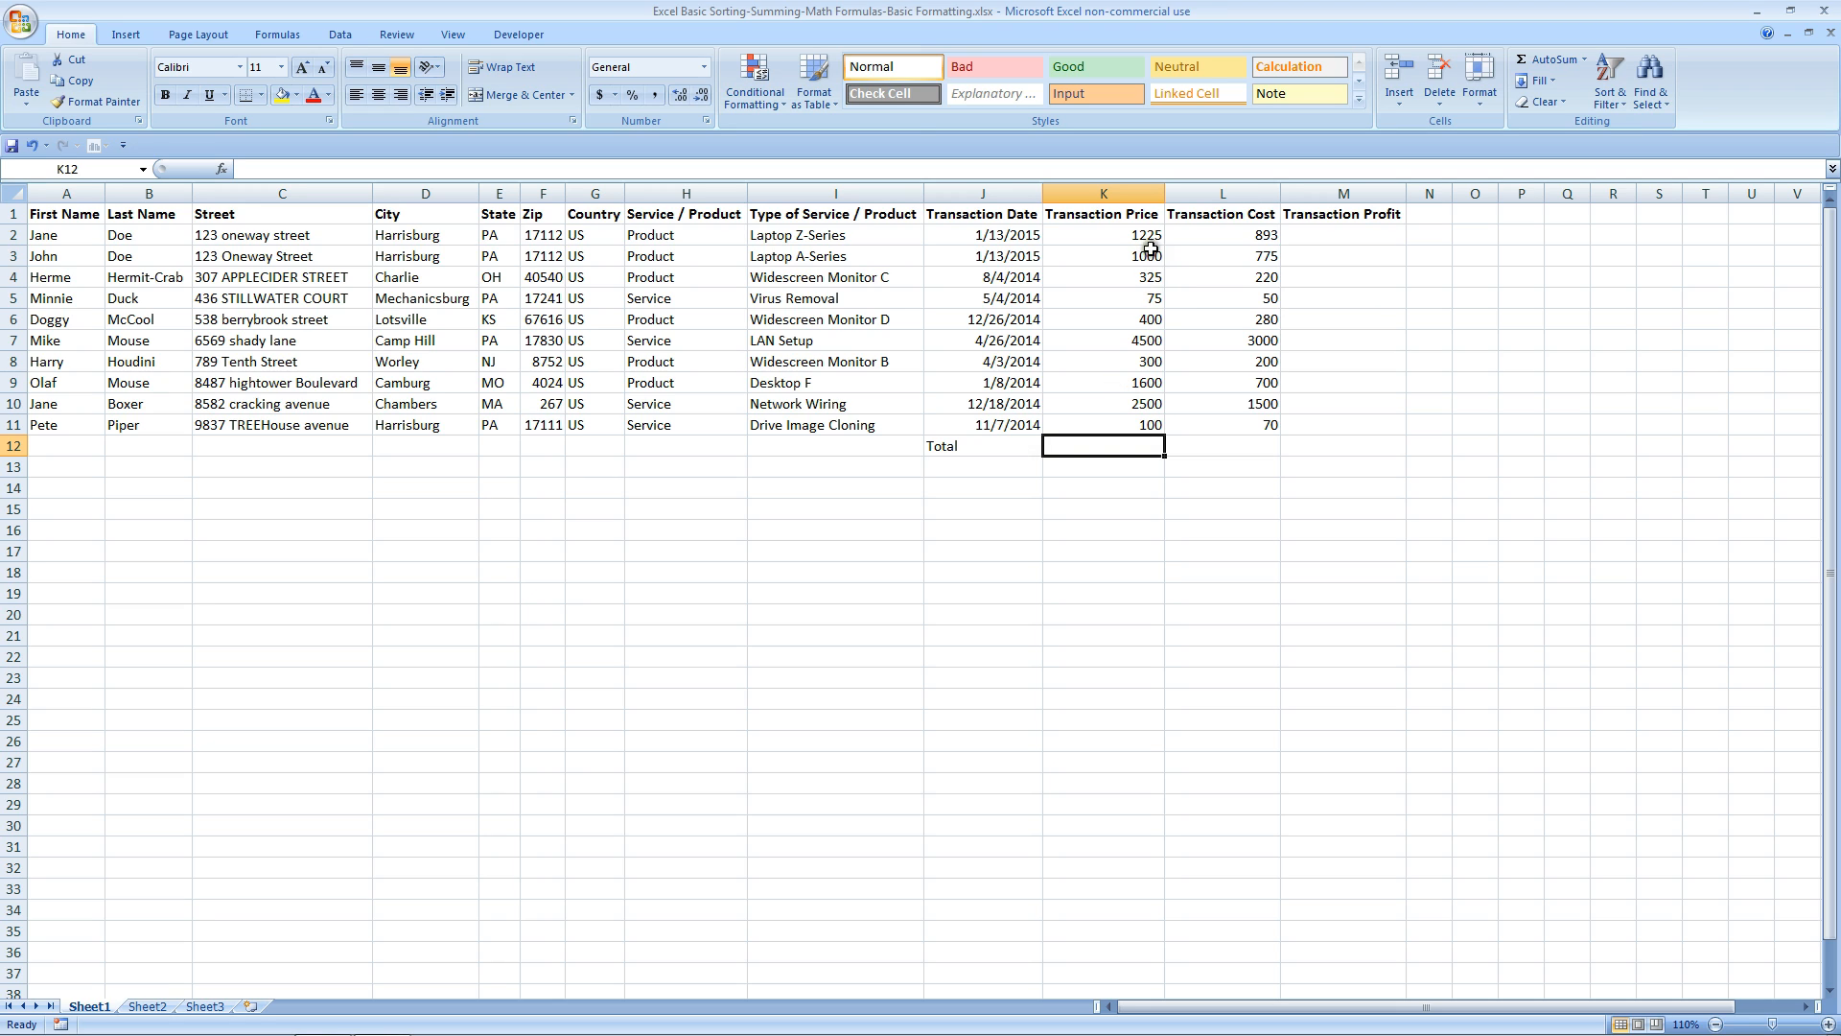
Enter the formula =sum(K2:K11) in cell K12 to total the Transaction Price column.
drag(1148, 238, 1139, 423)
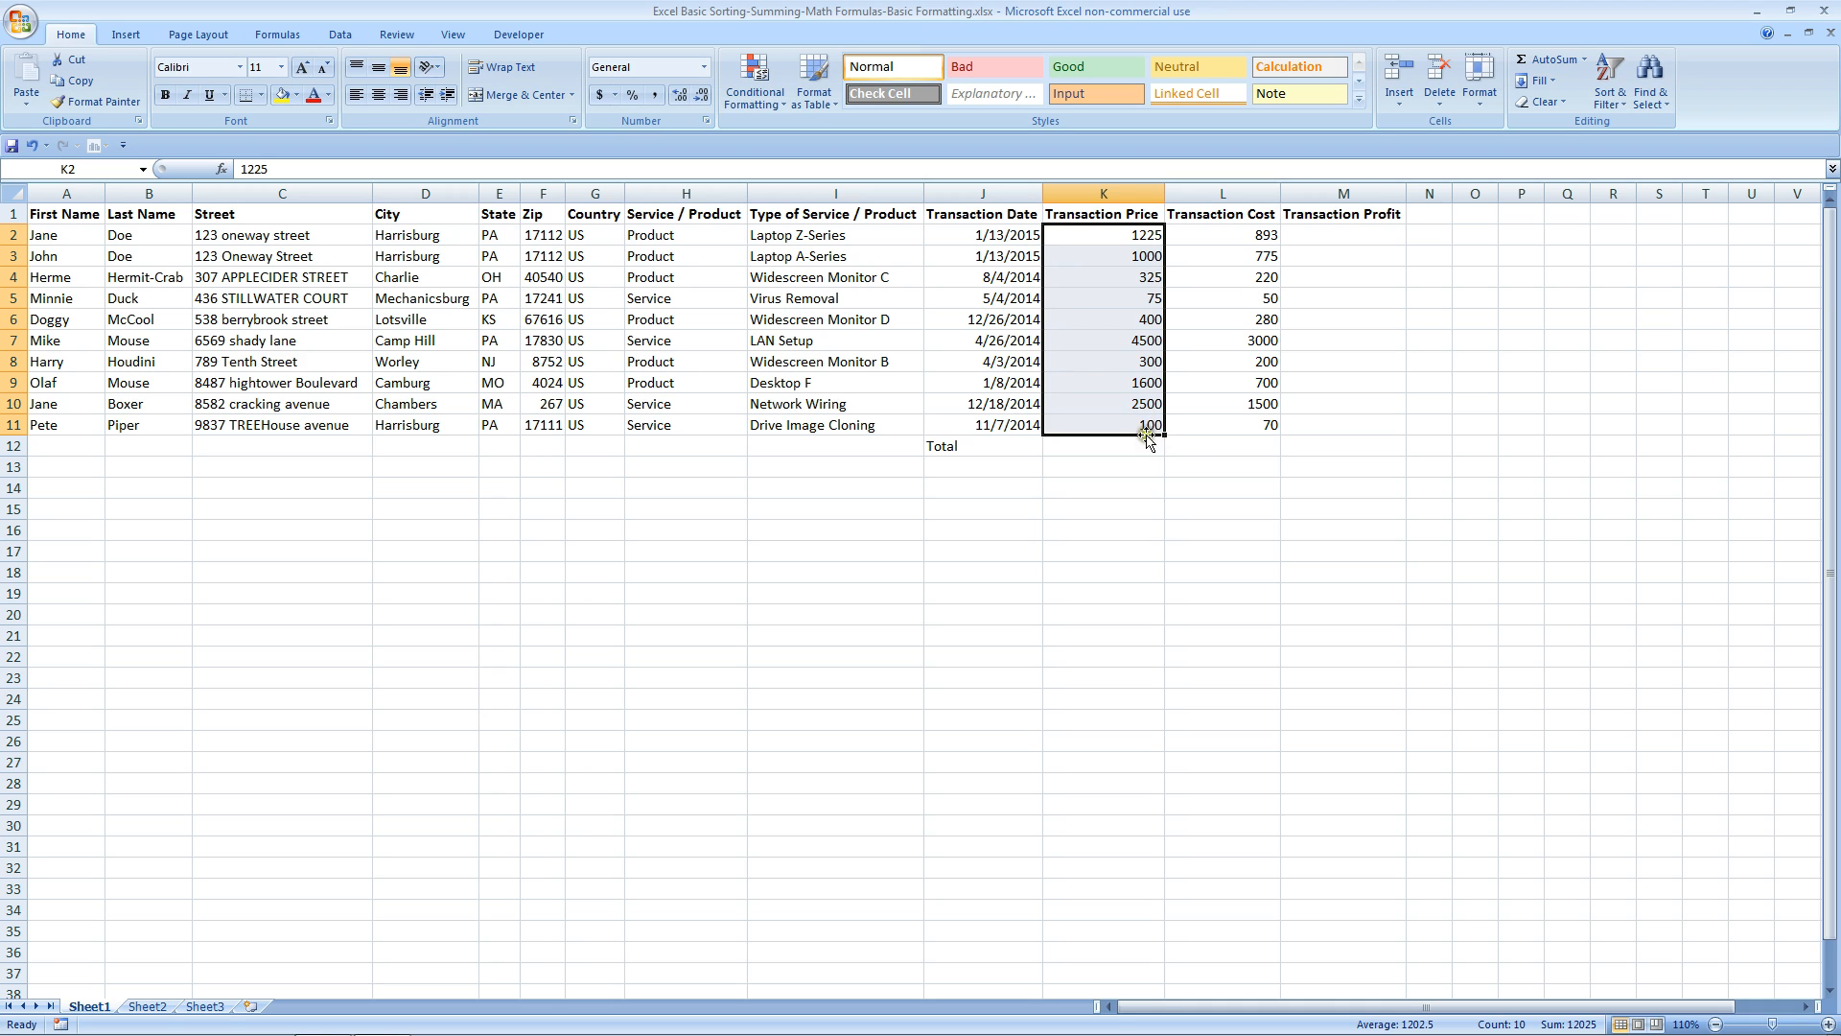
drag(1242, 236, 1238, 420)
click(1112, 446)
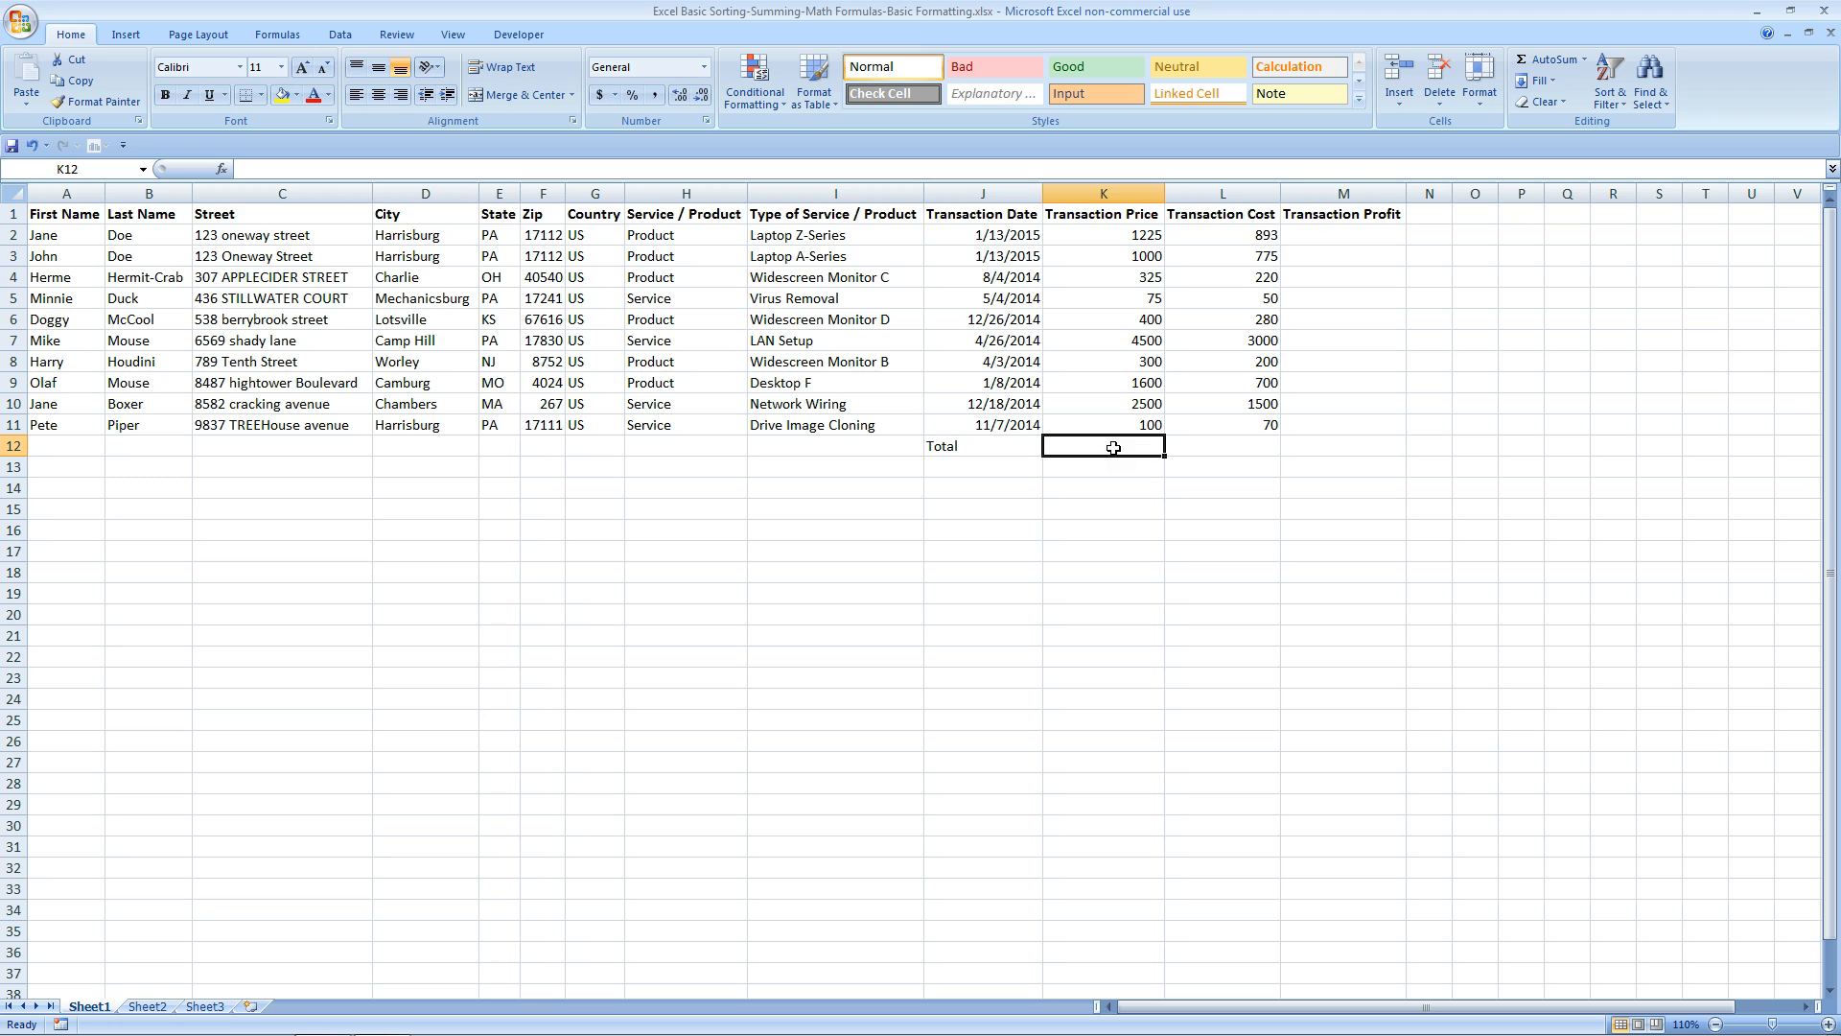
text(=)
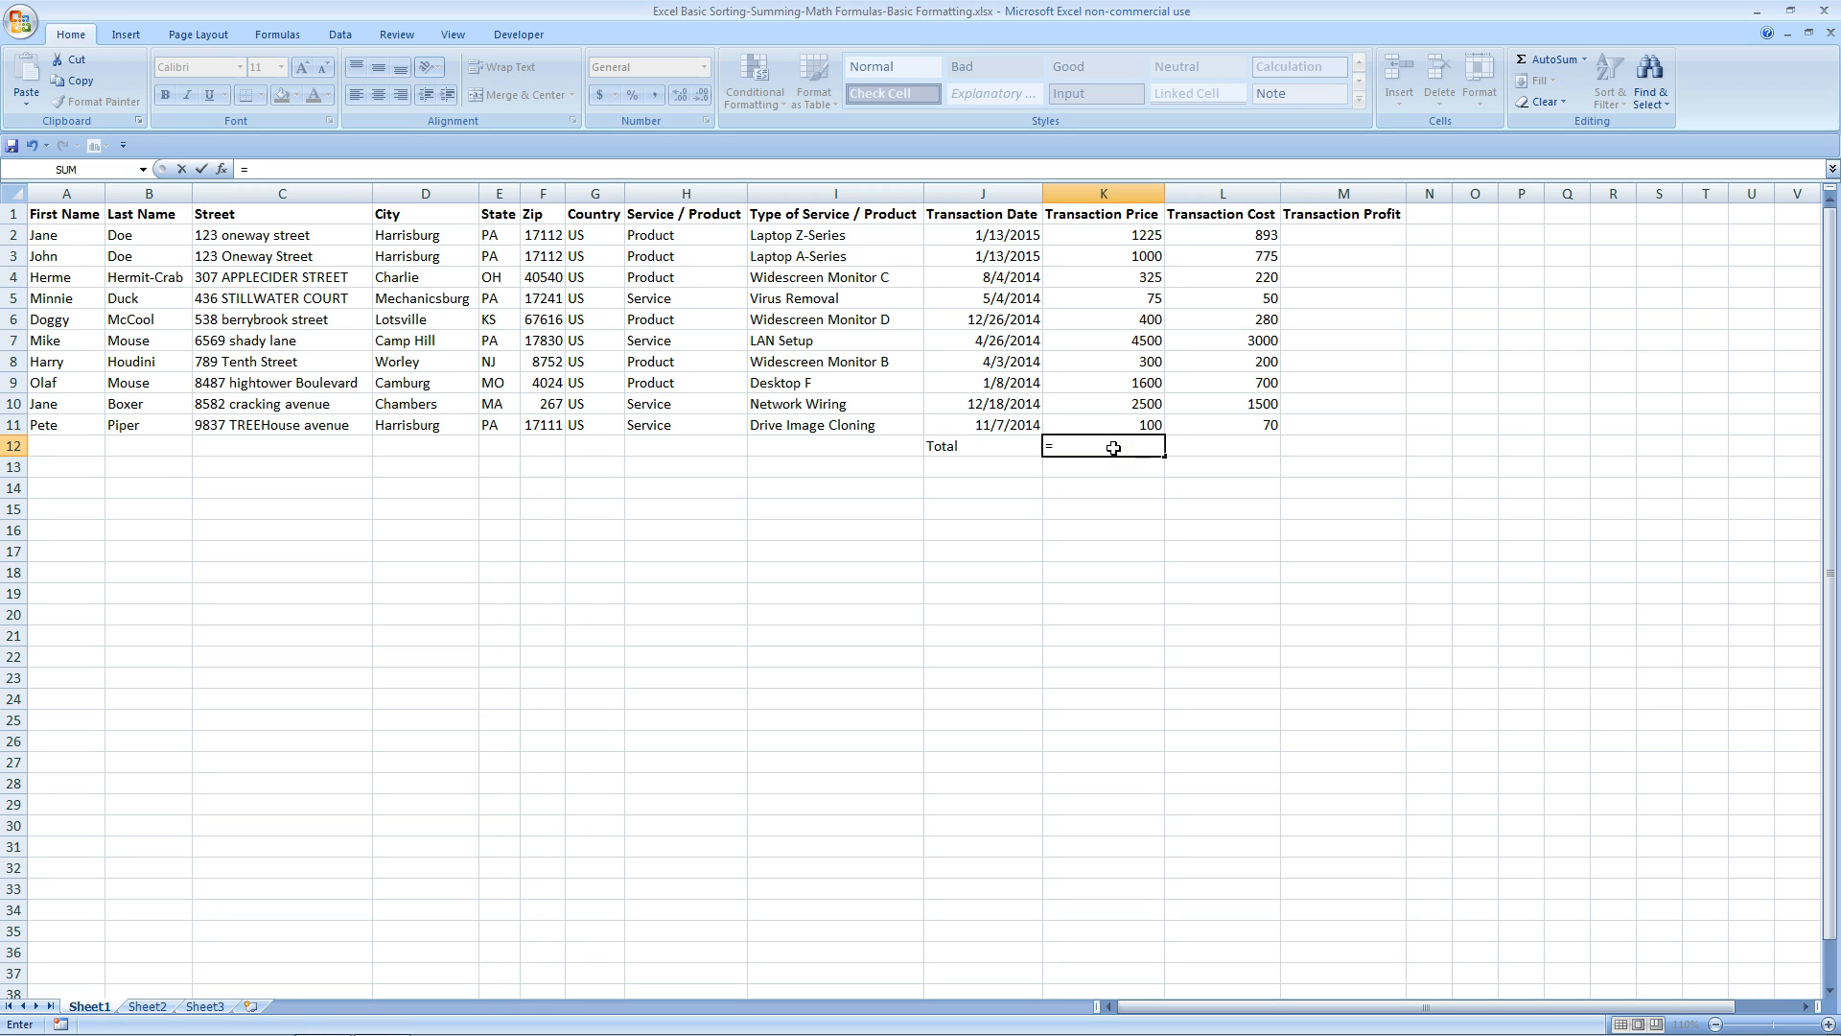
text(sum)
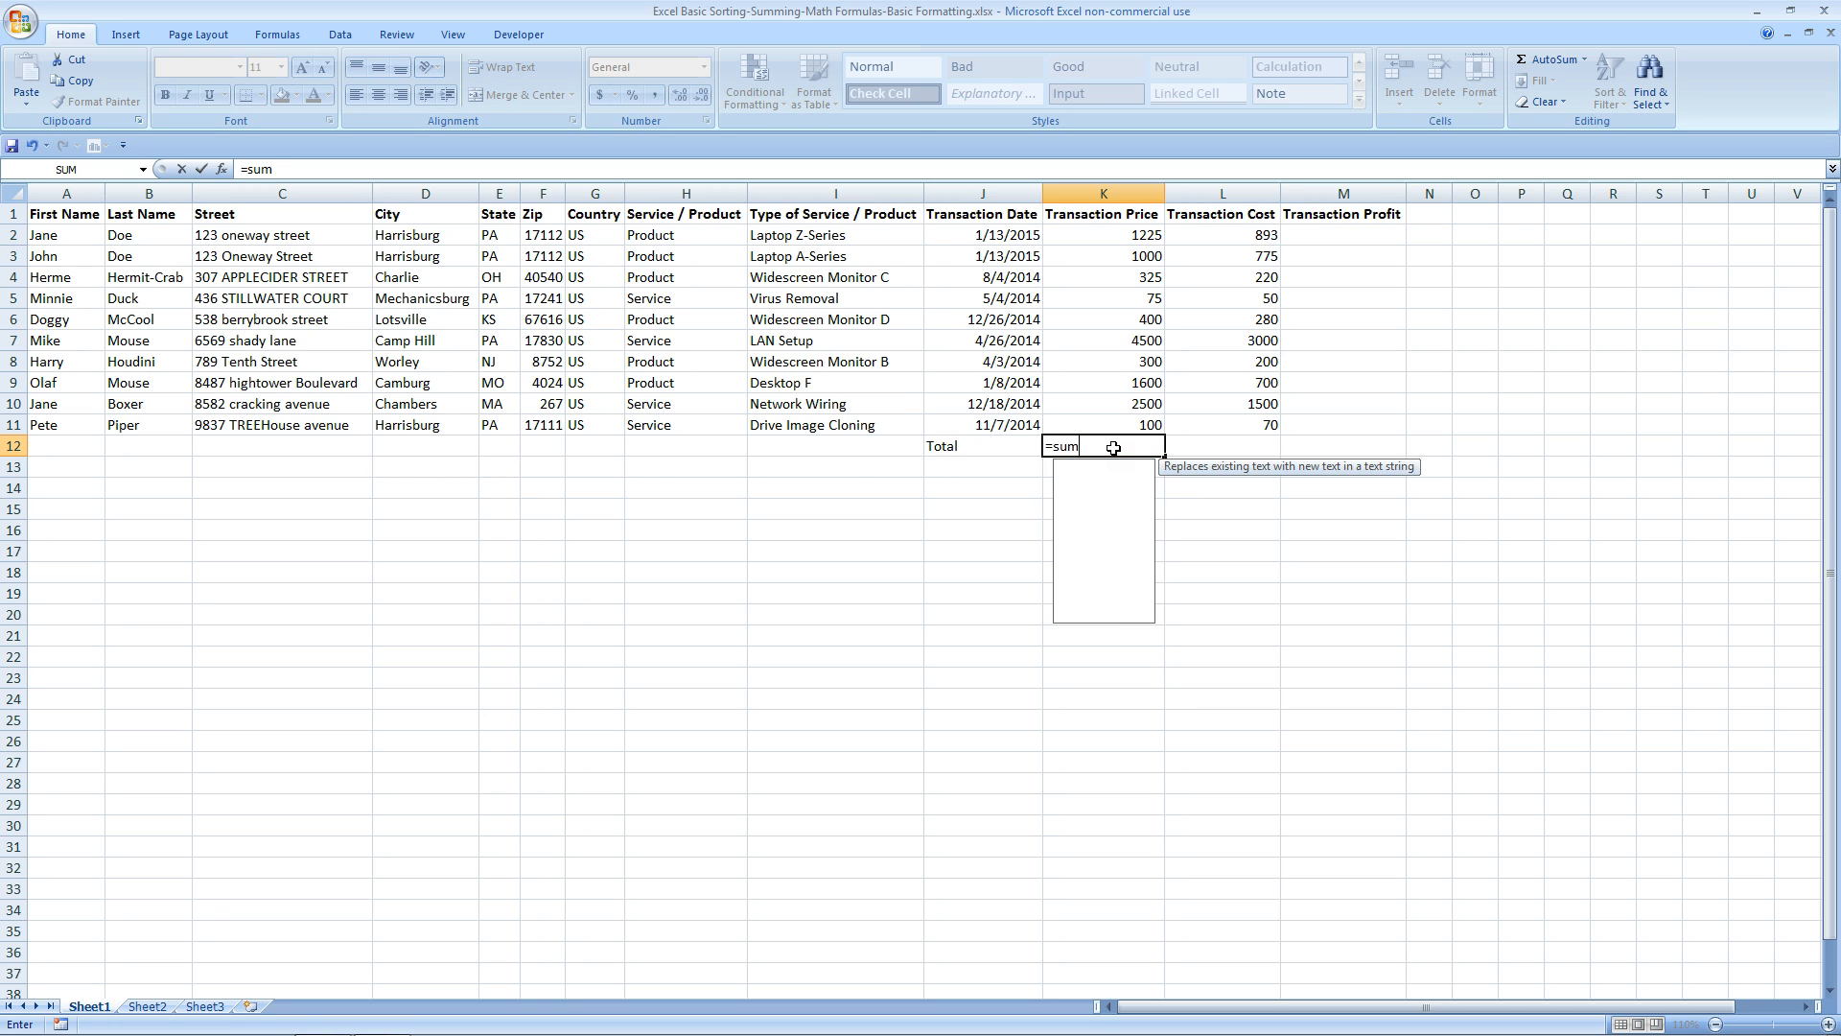
text(()
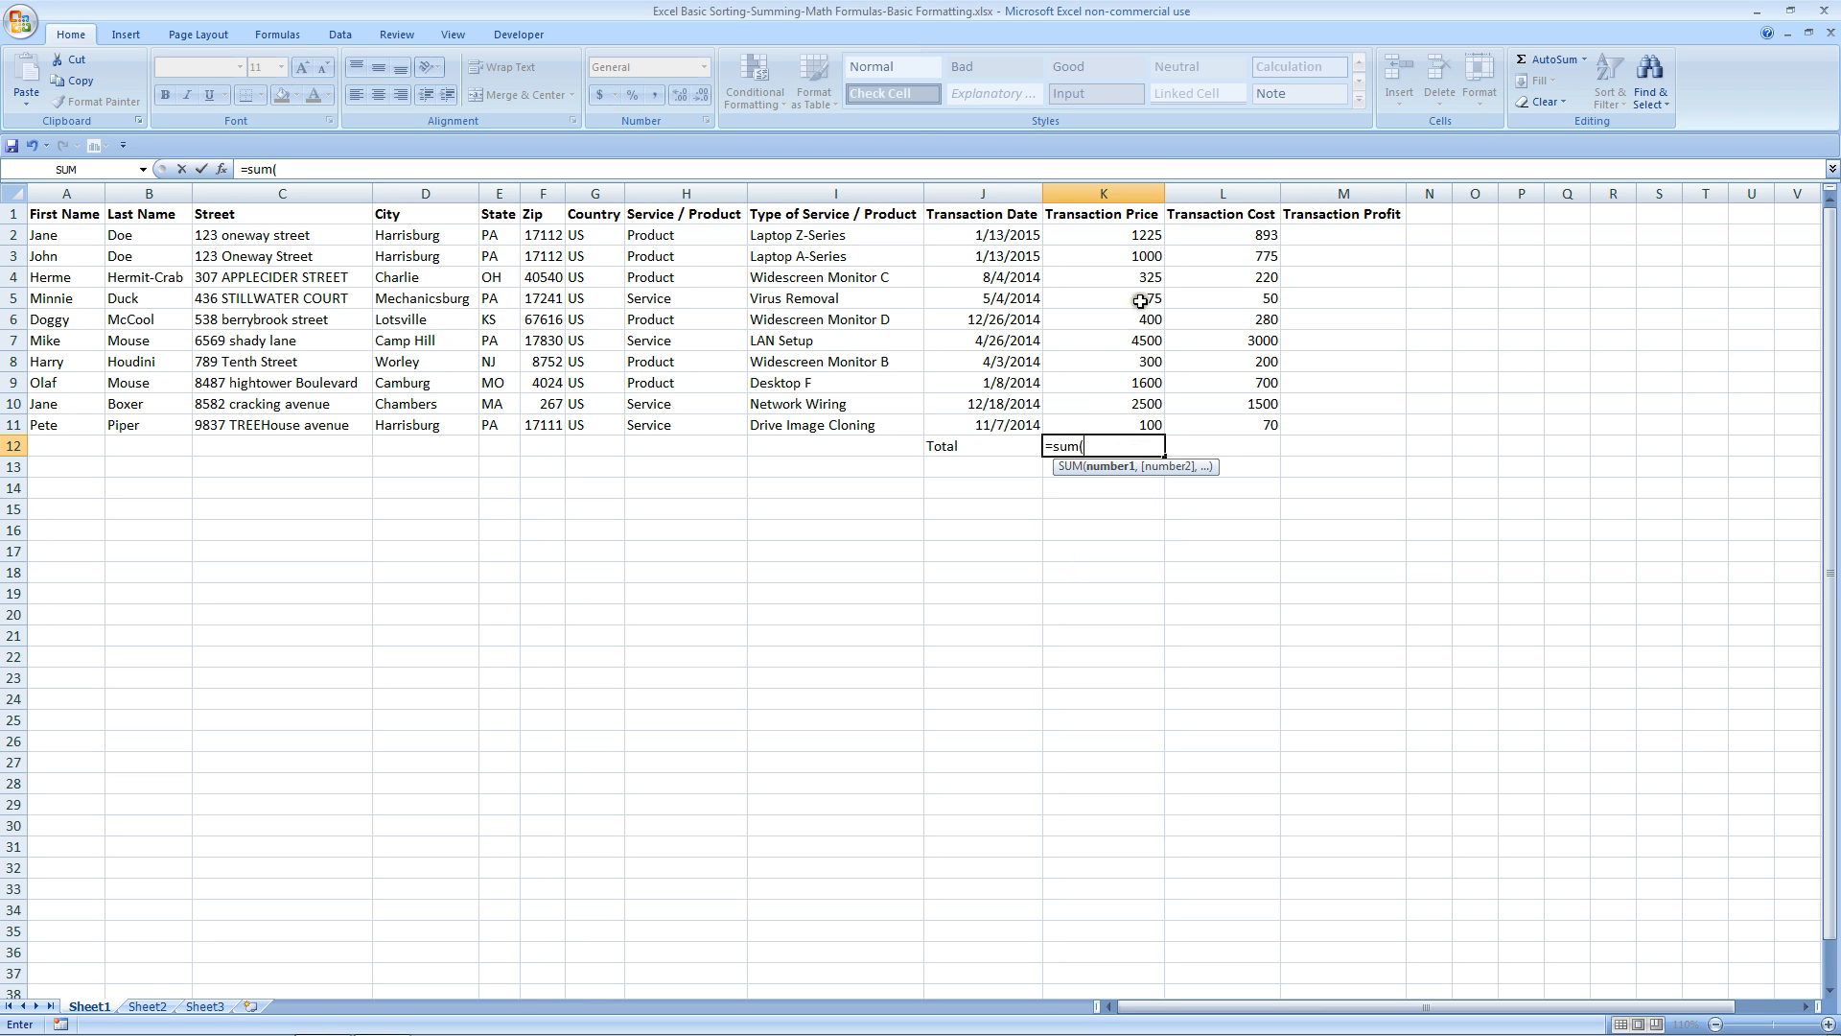
click(1135, 233)
drag(1134, 231, 1122, 426)
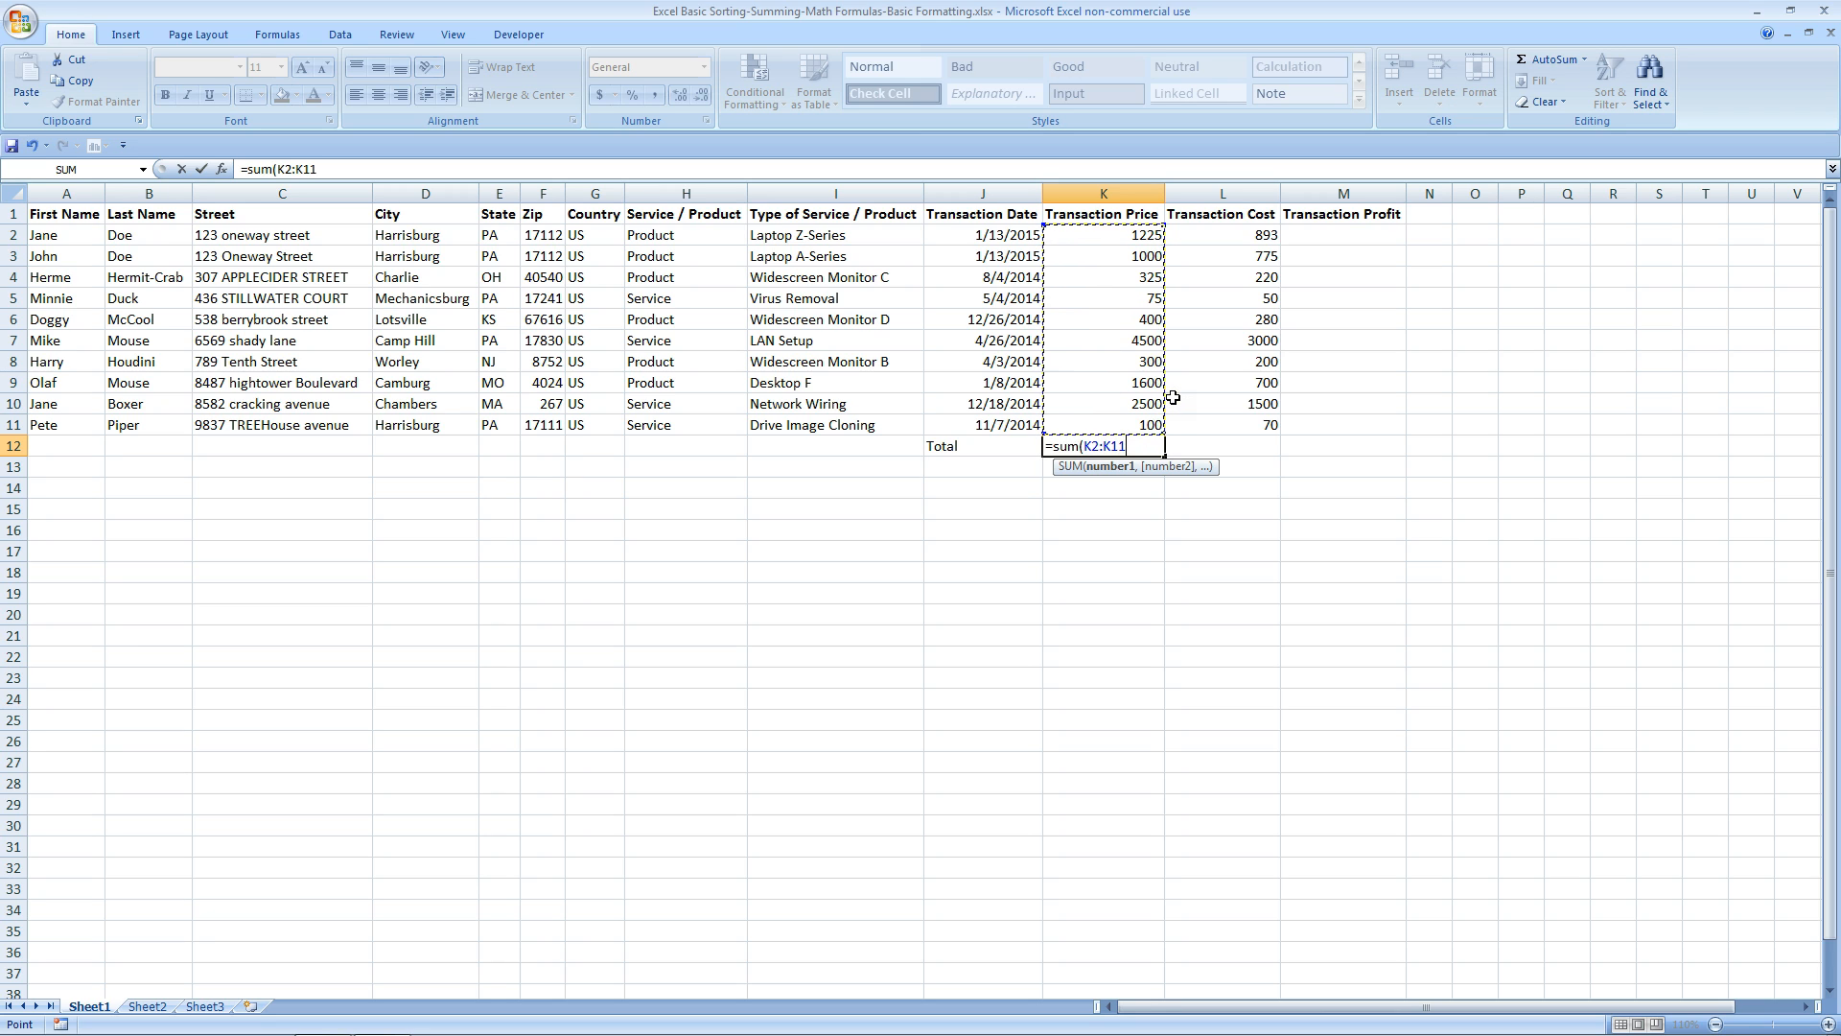
text())
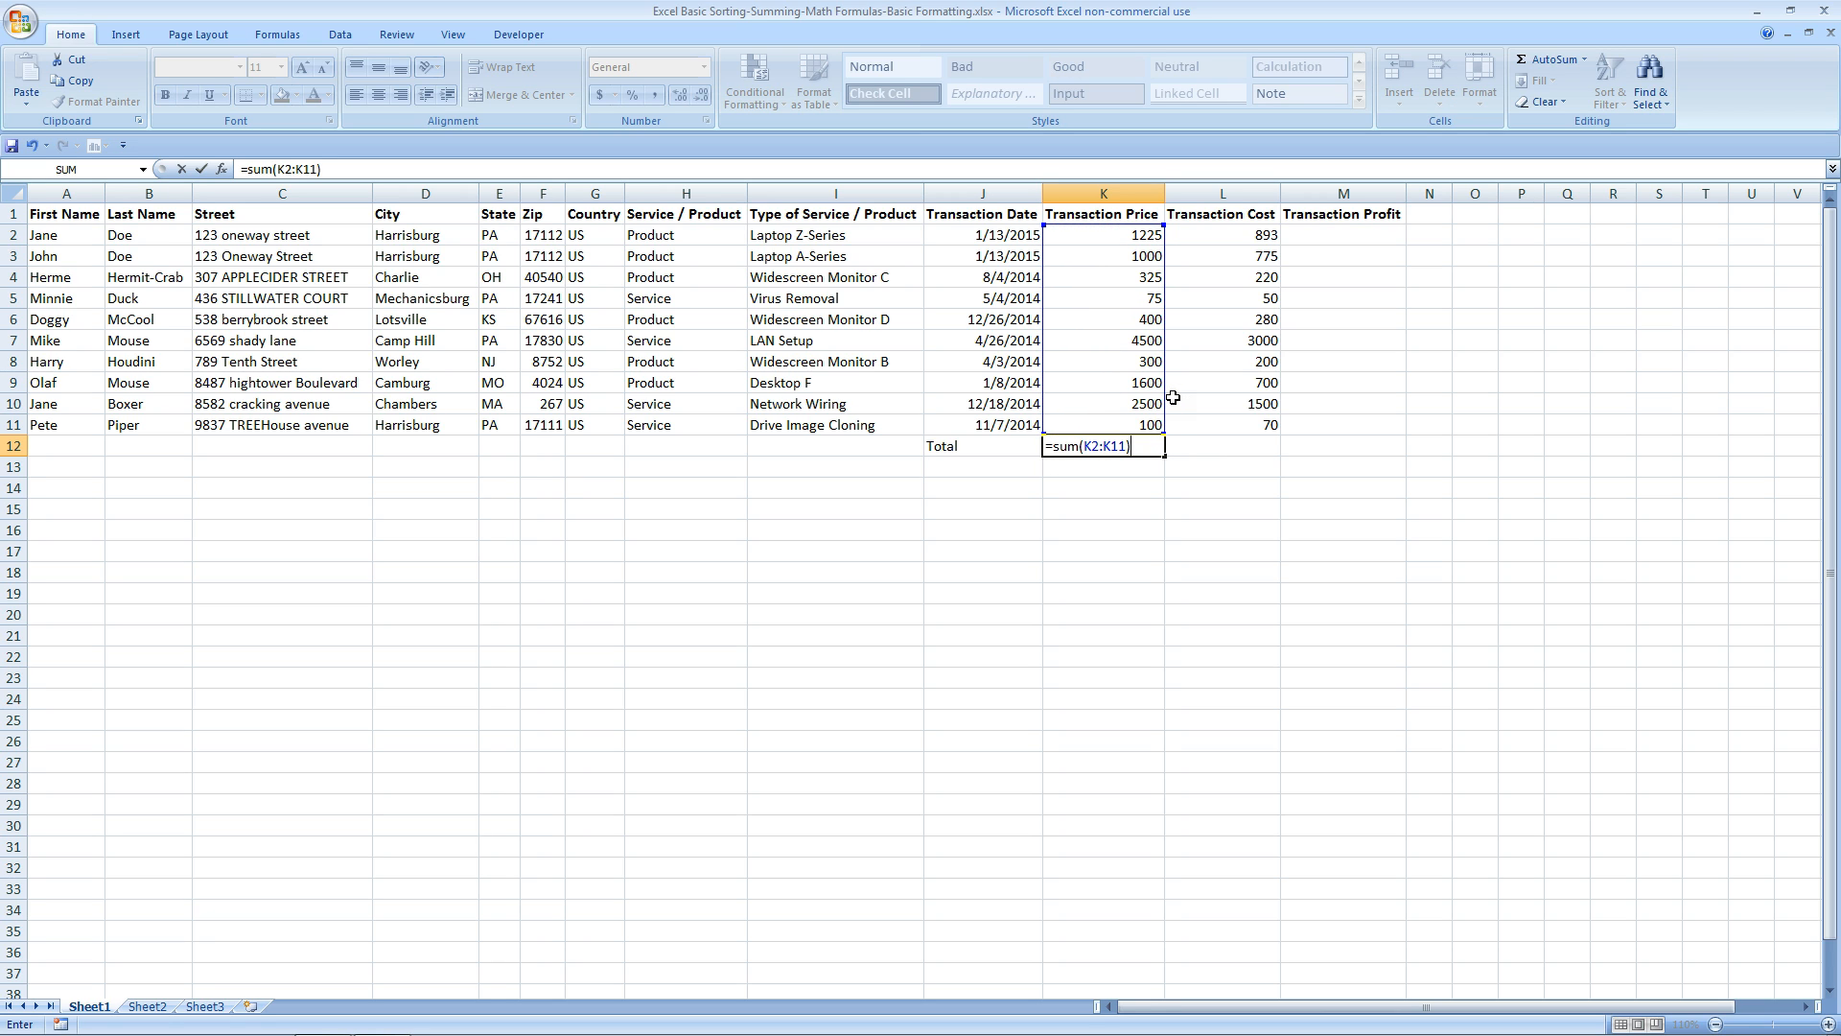
key(Return)
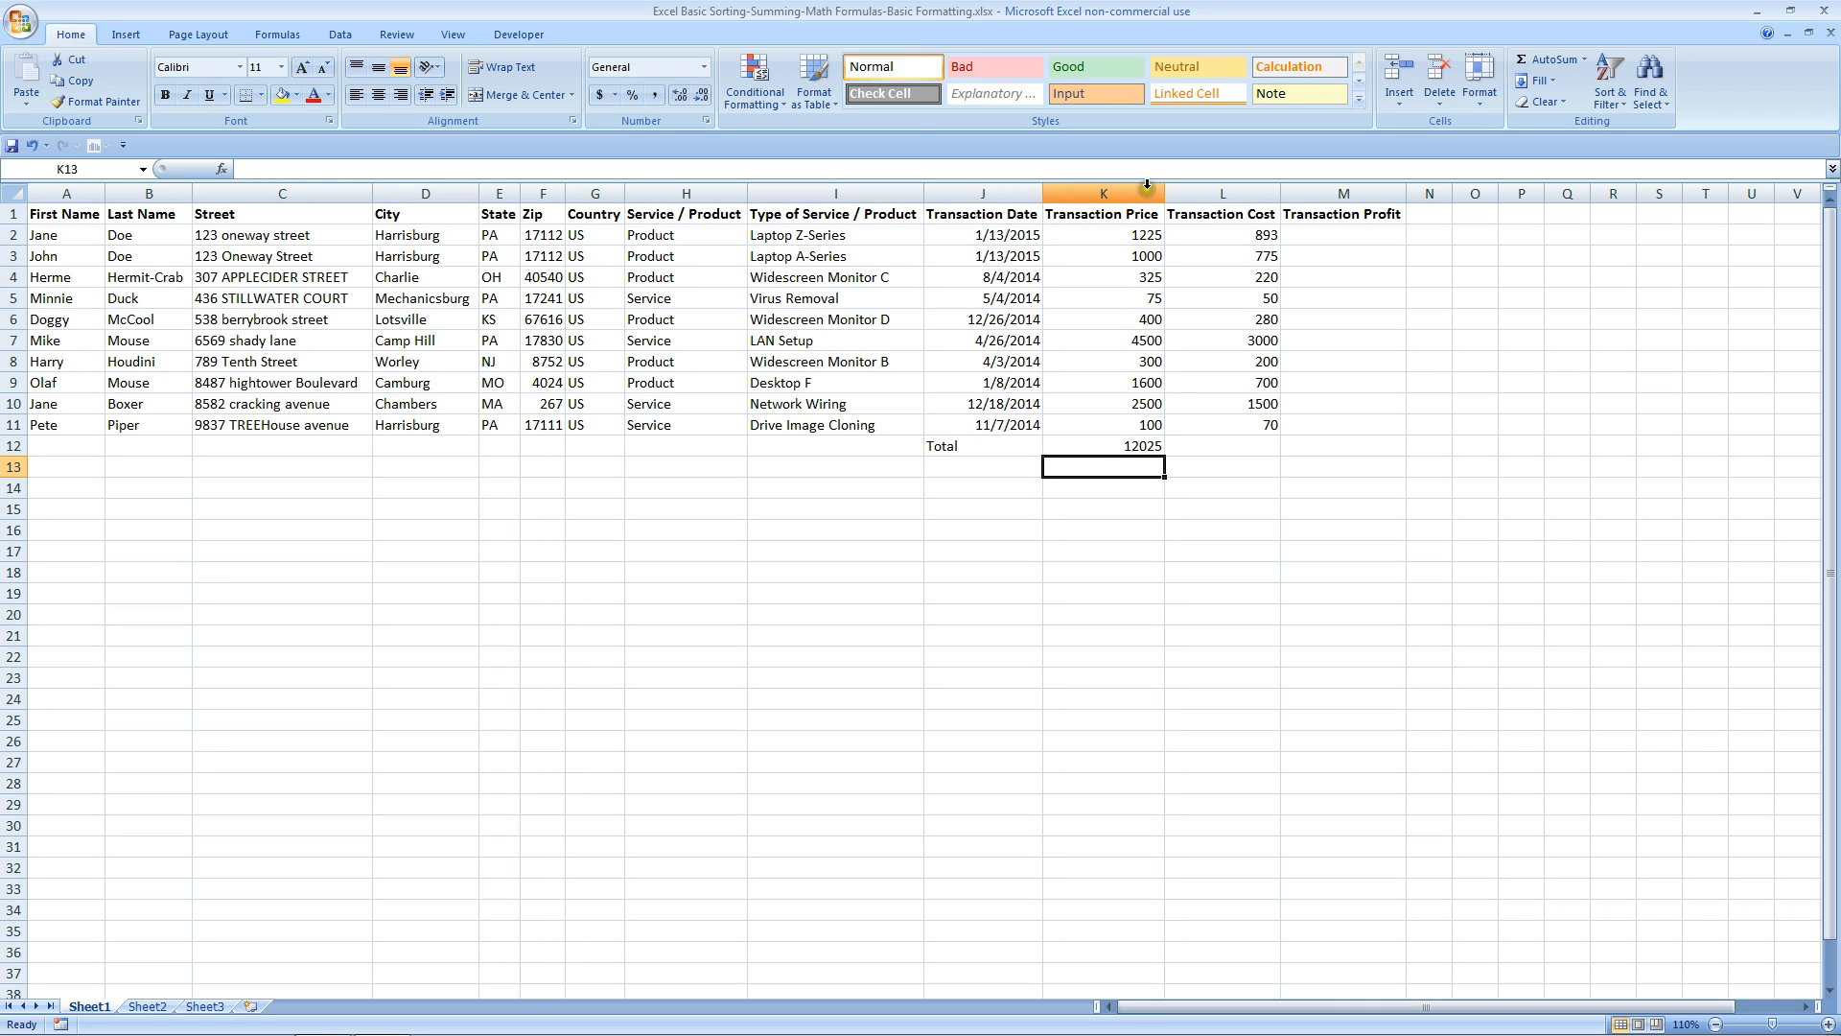
Copy the sum formula from K12 into L12 to total the Transaction Cost column.
click(1136, 445)
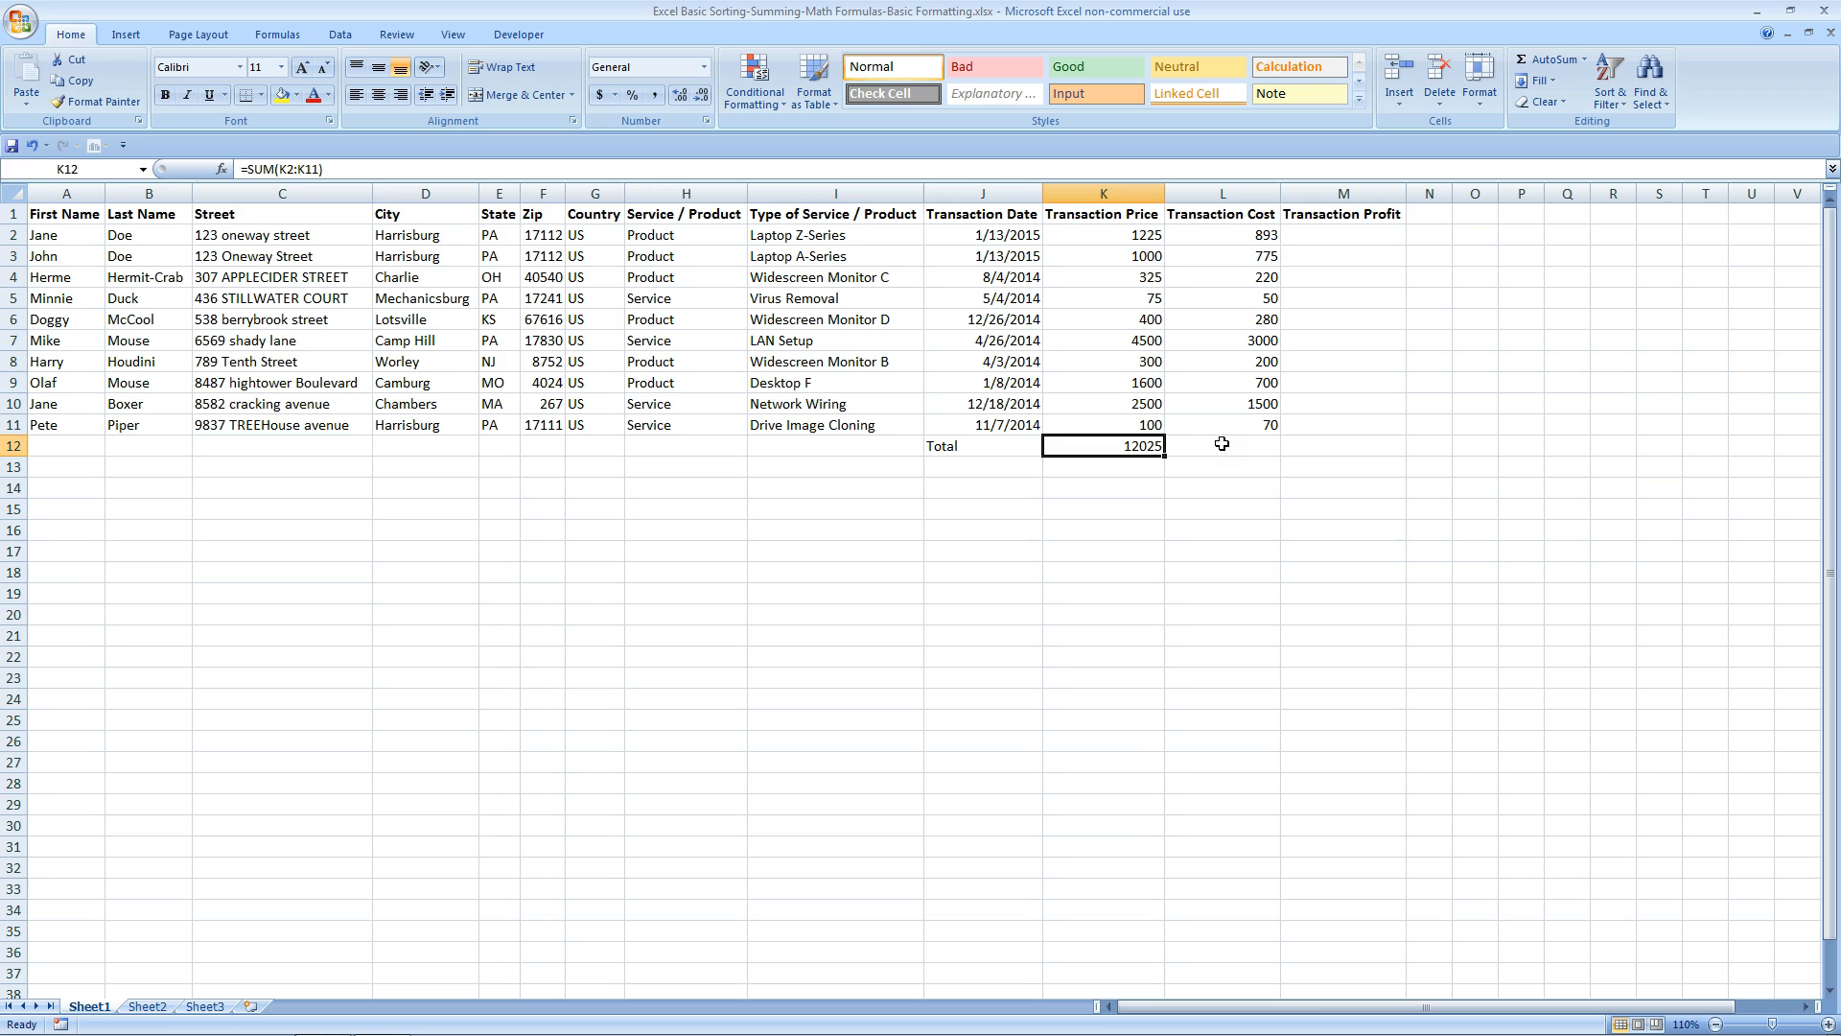
right_click(1151, 447)
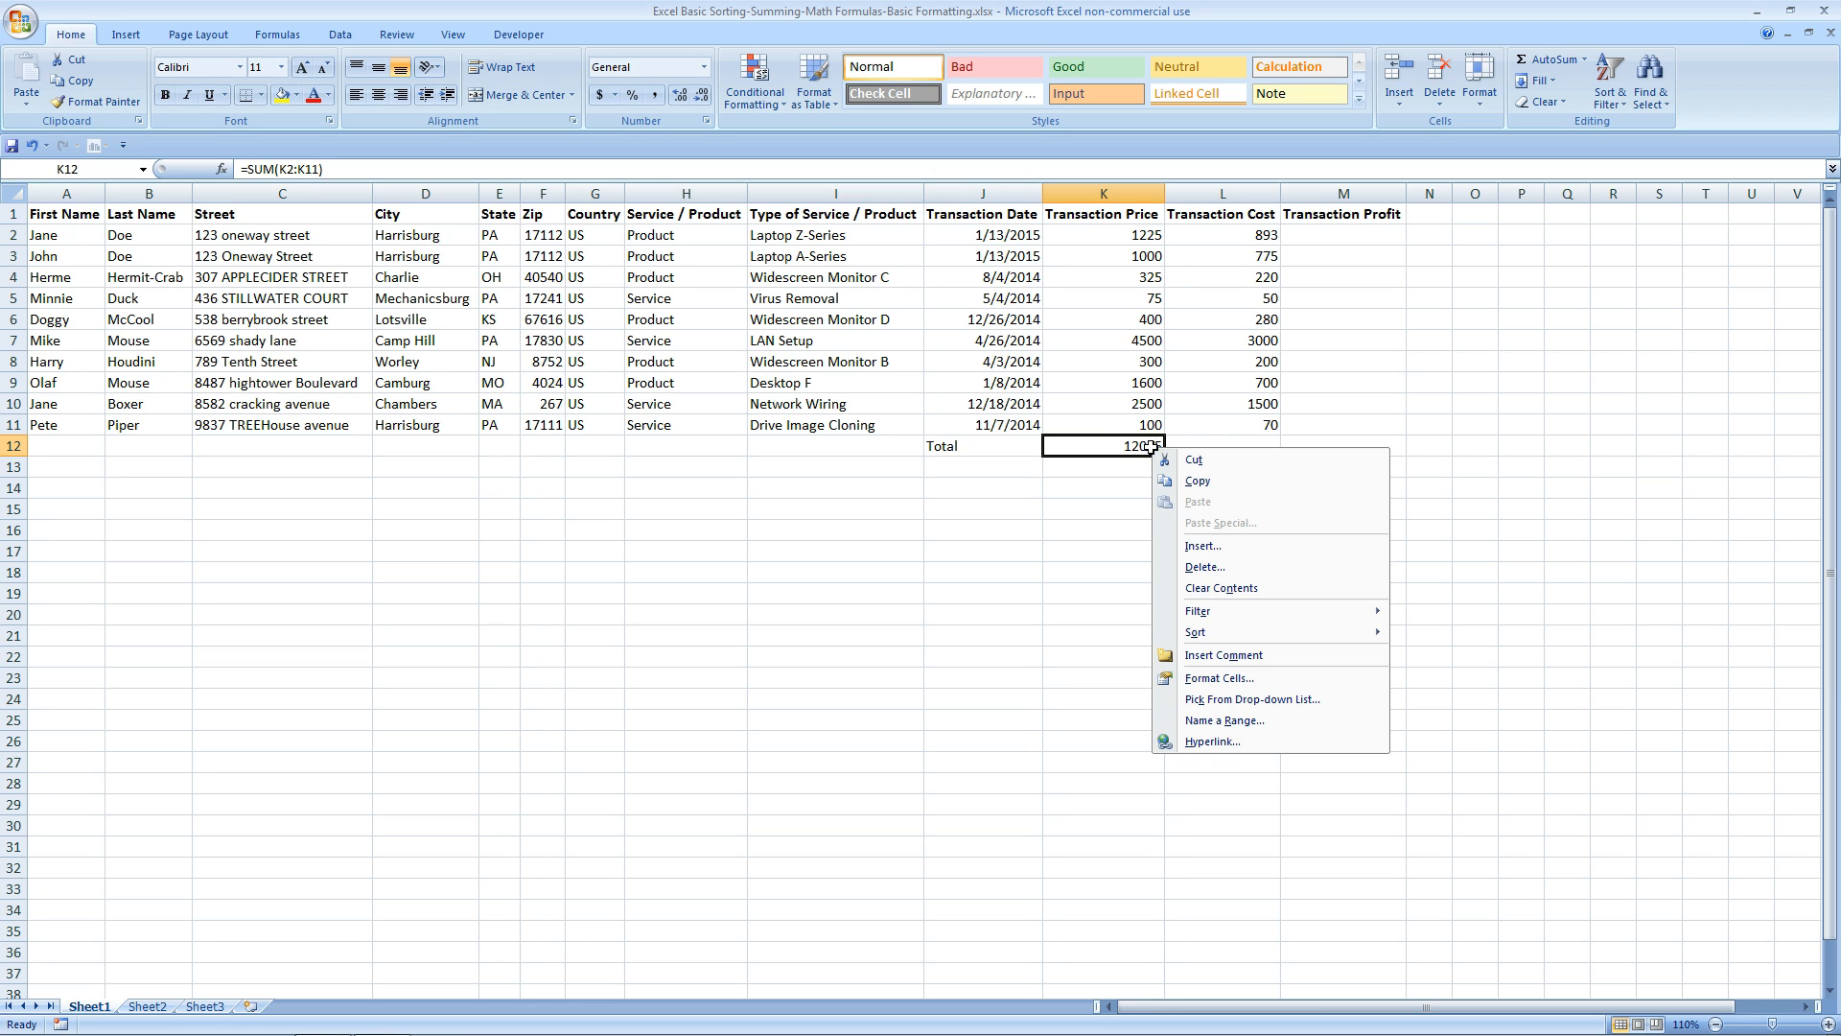
click(1174, 476)
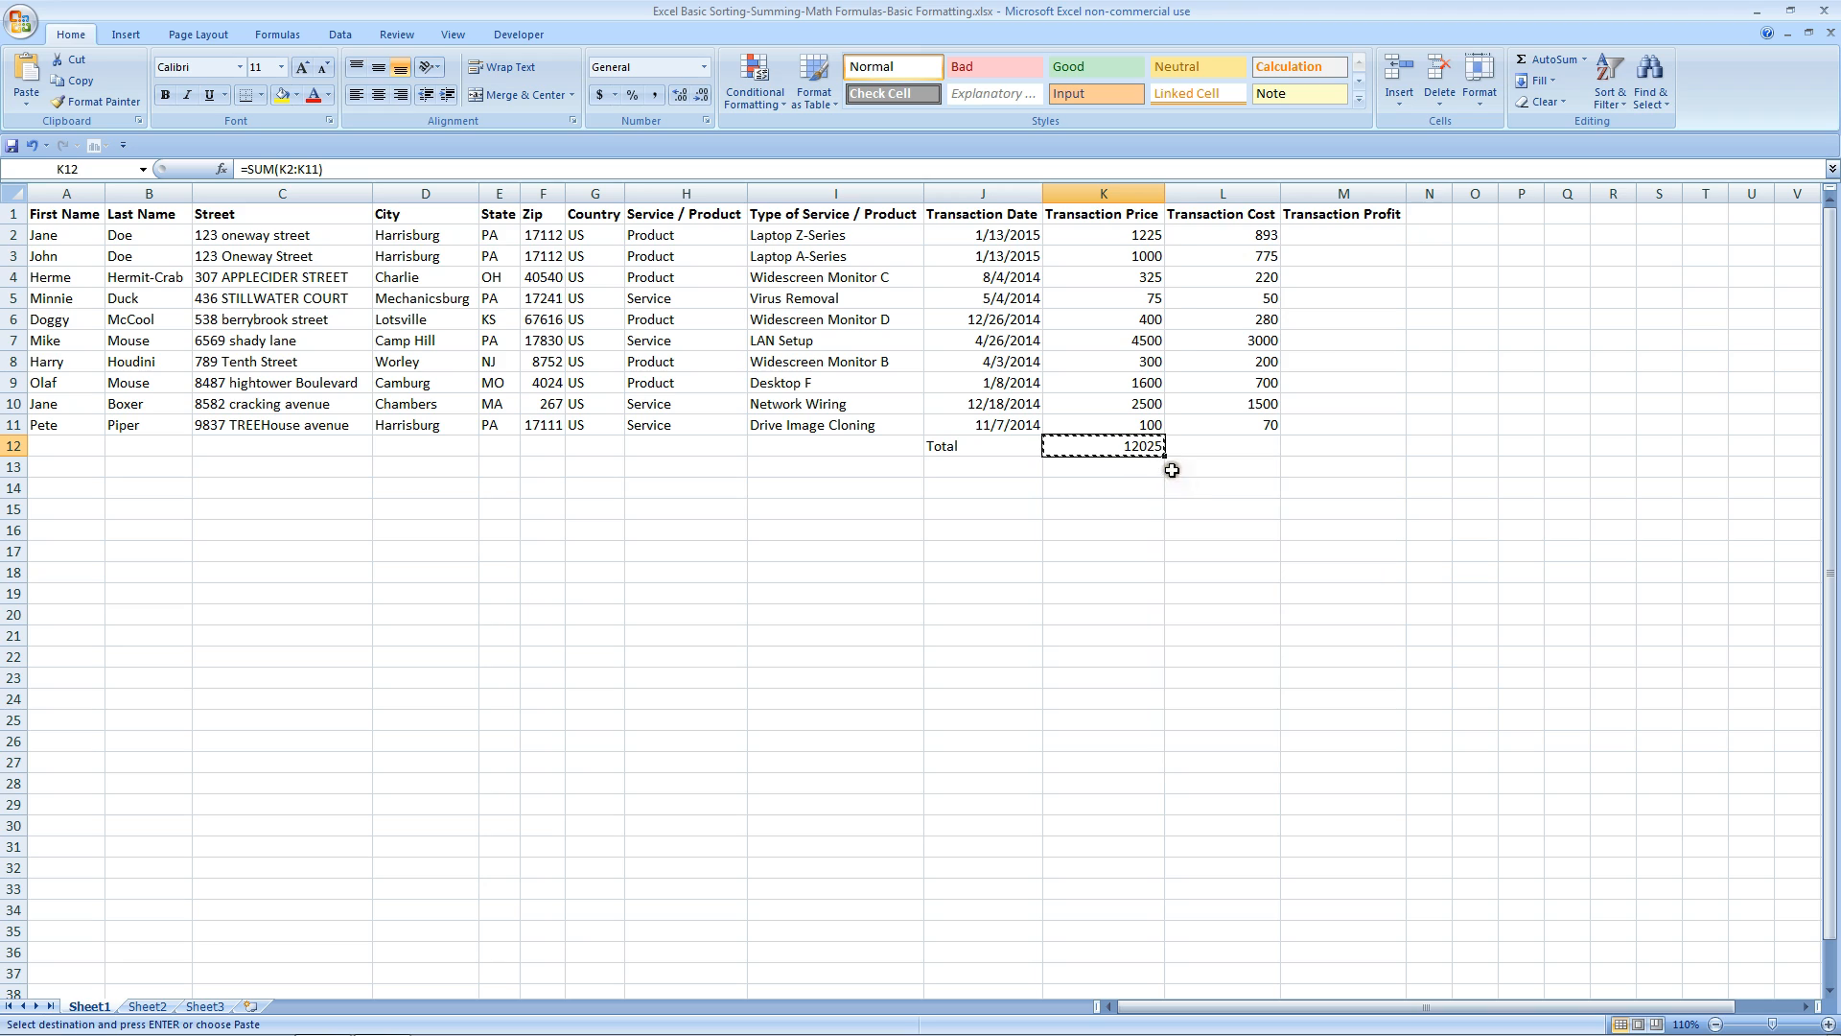
click(1200, 445)
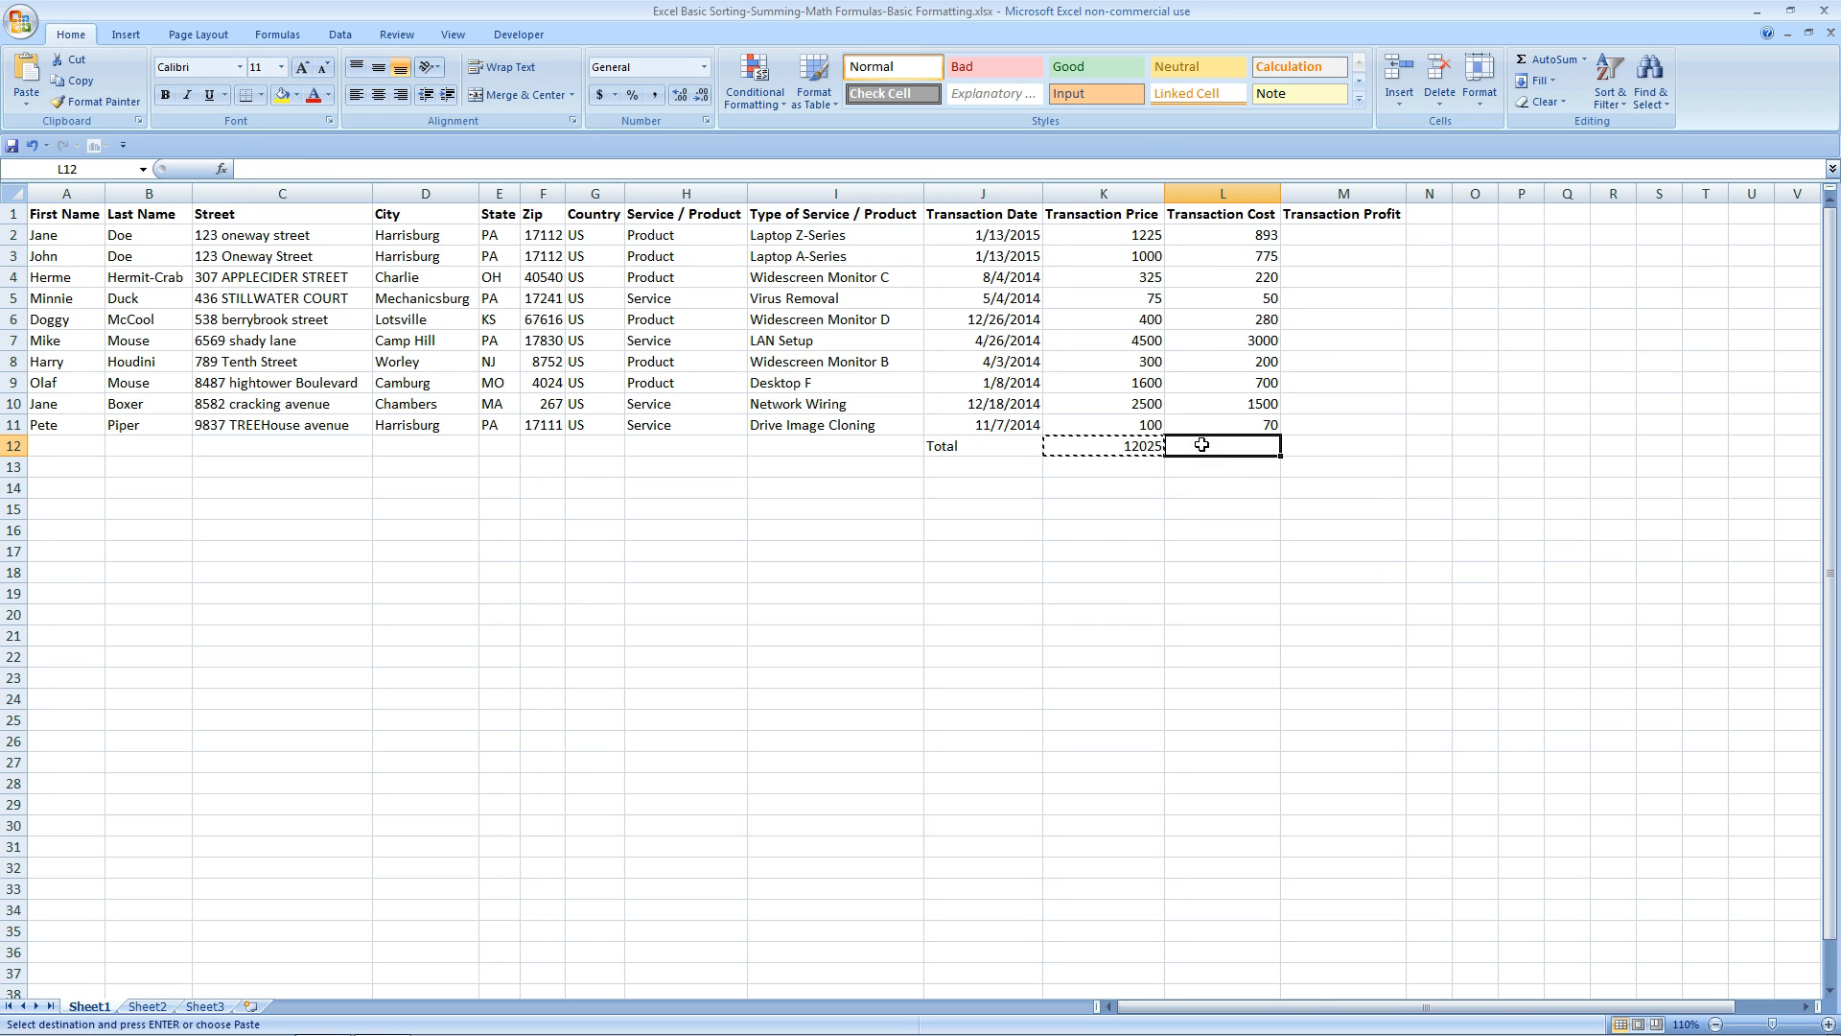
right_click(1201, 445)
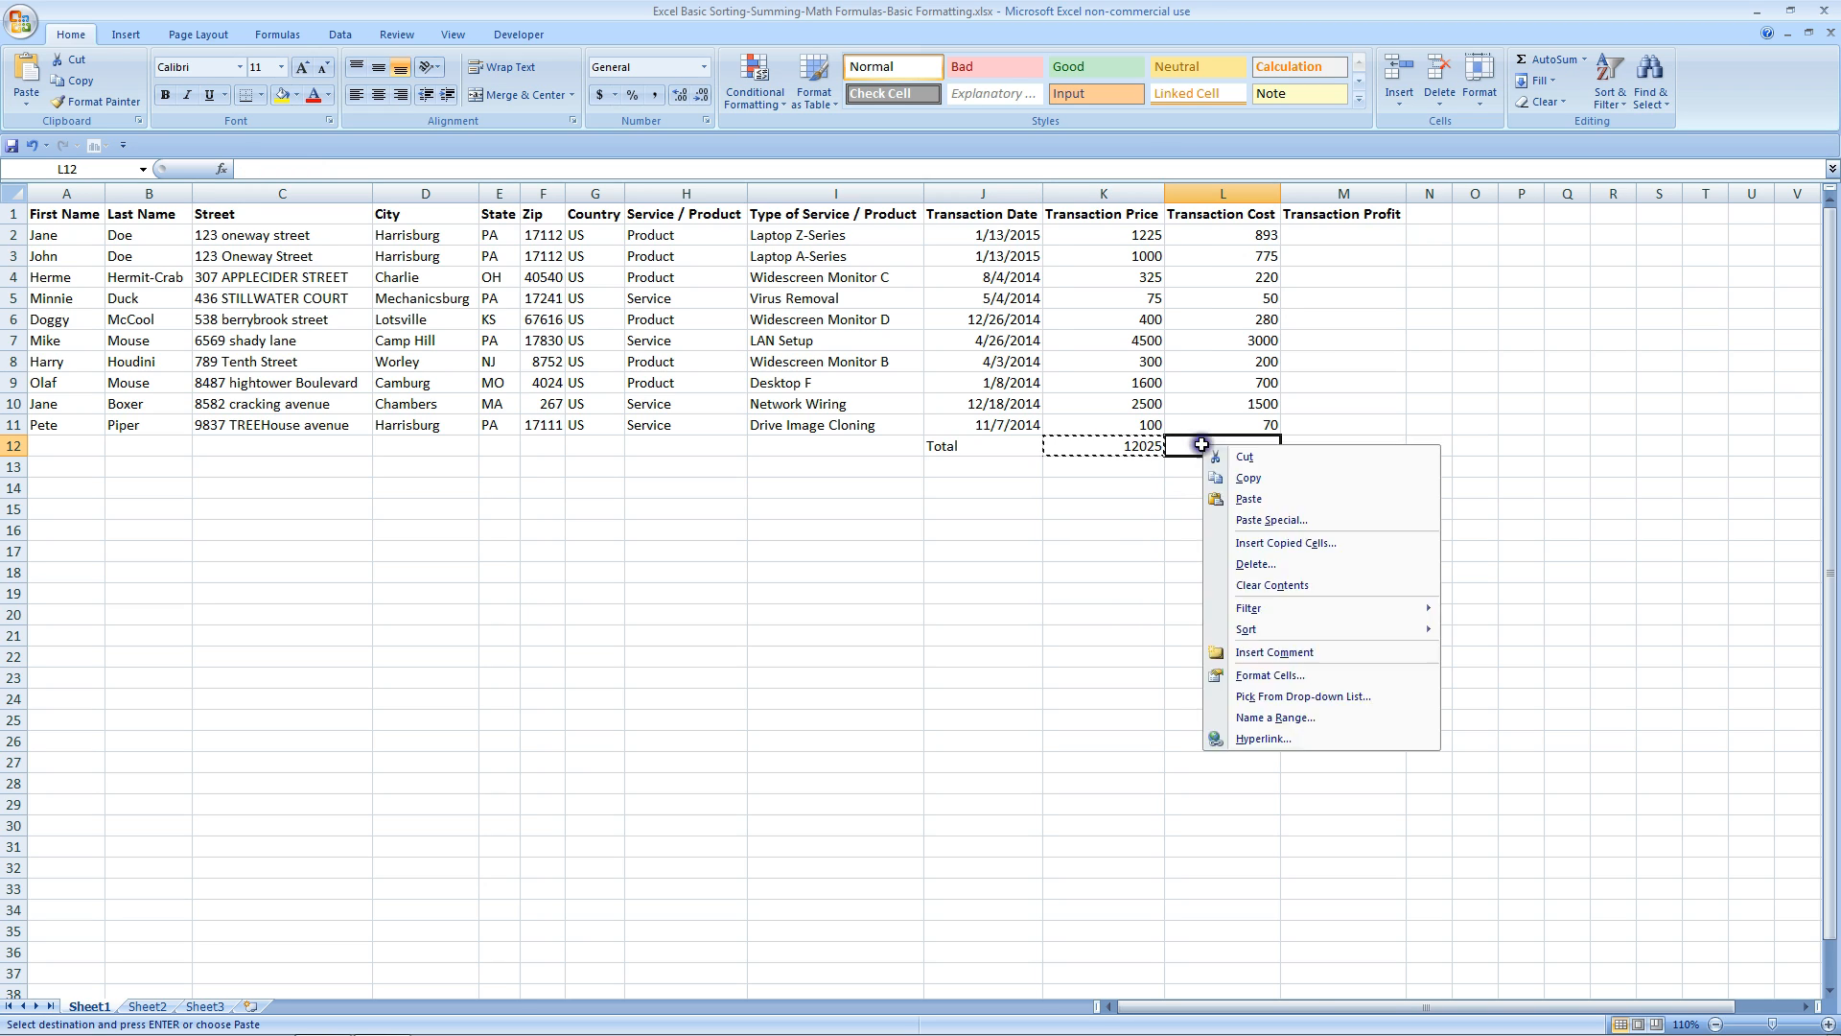
click(1237, 498)
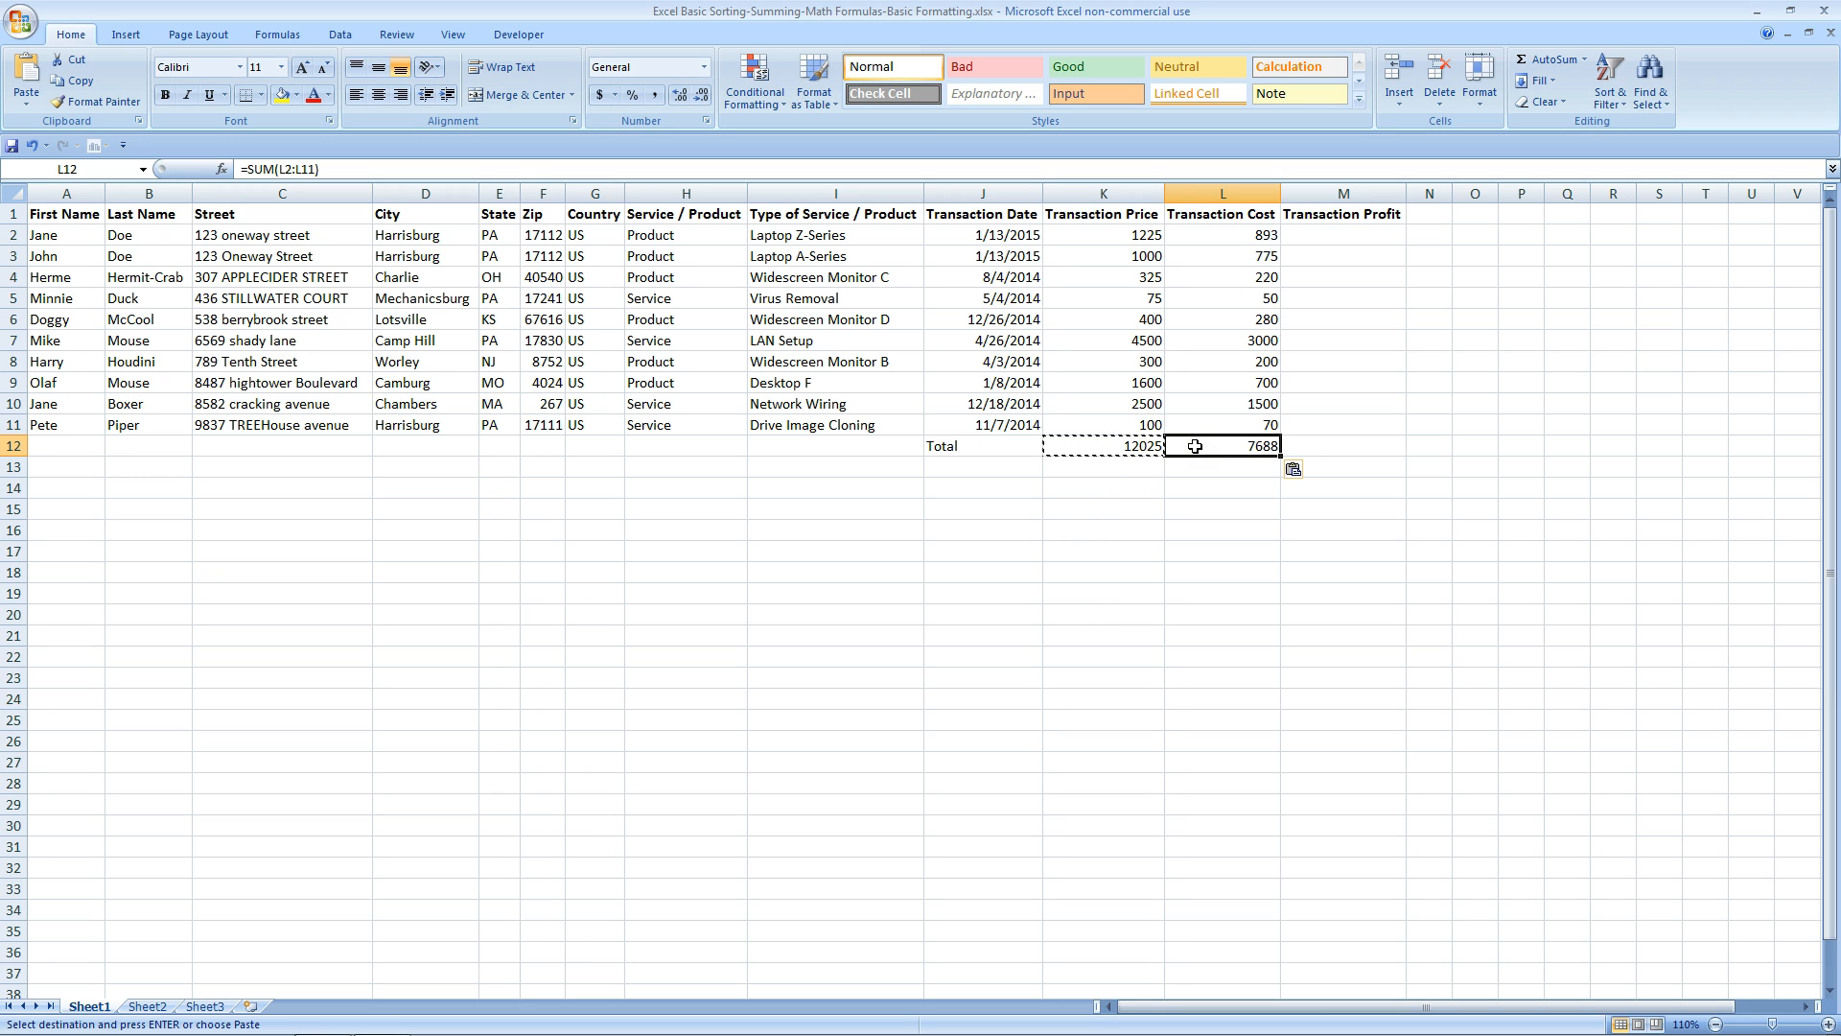
drag(1240, 212, 1237, 448)
click(1238, 448)
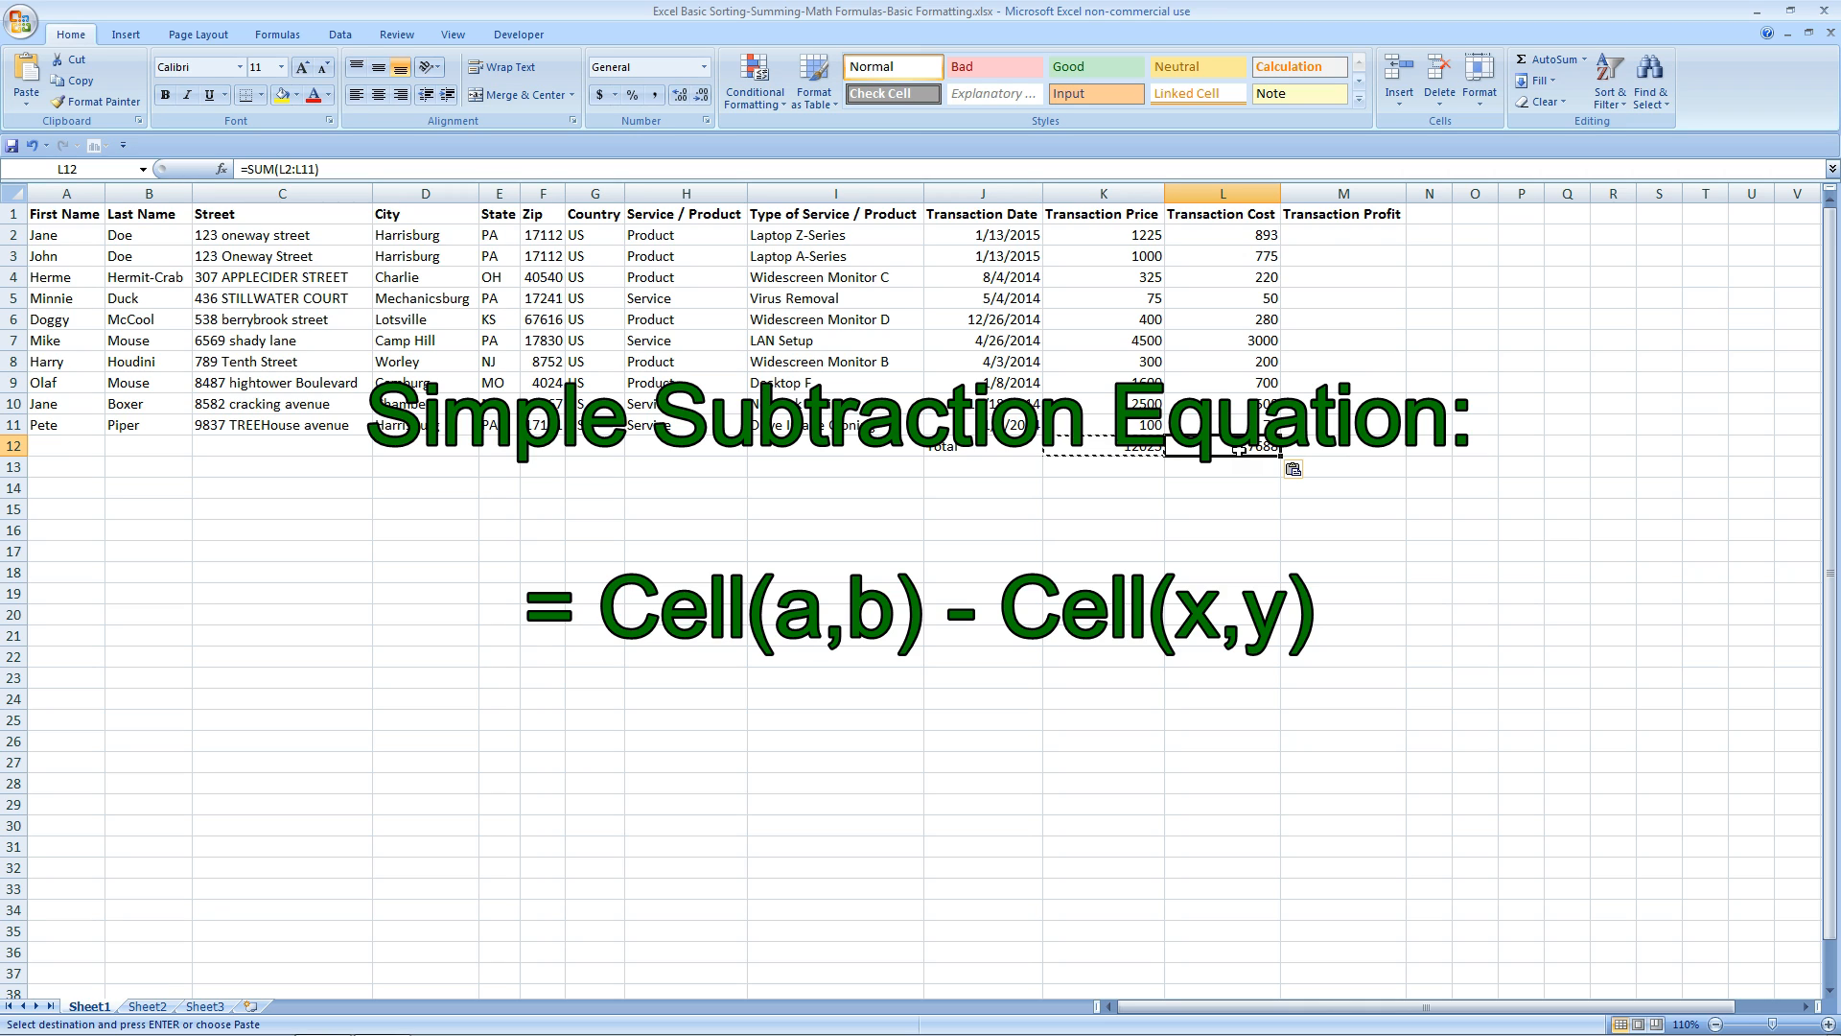
Enter the formula =K2-L2 in cell M2 to calculate the first row's Transaction Profit.
click(1338, 235)
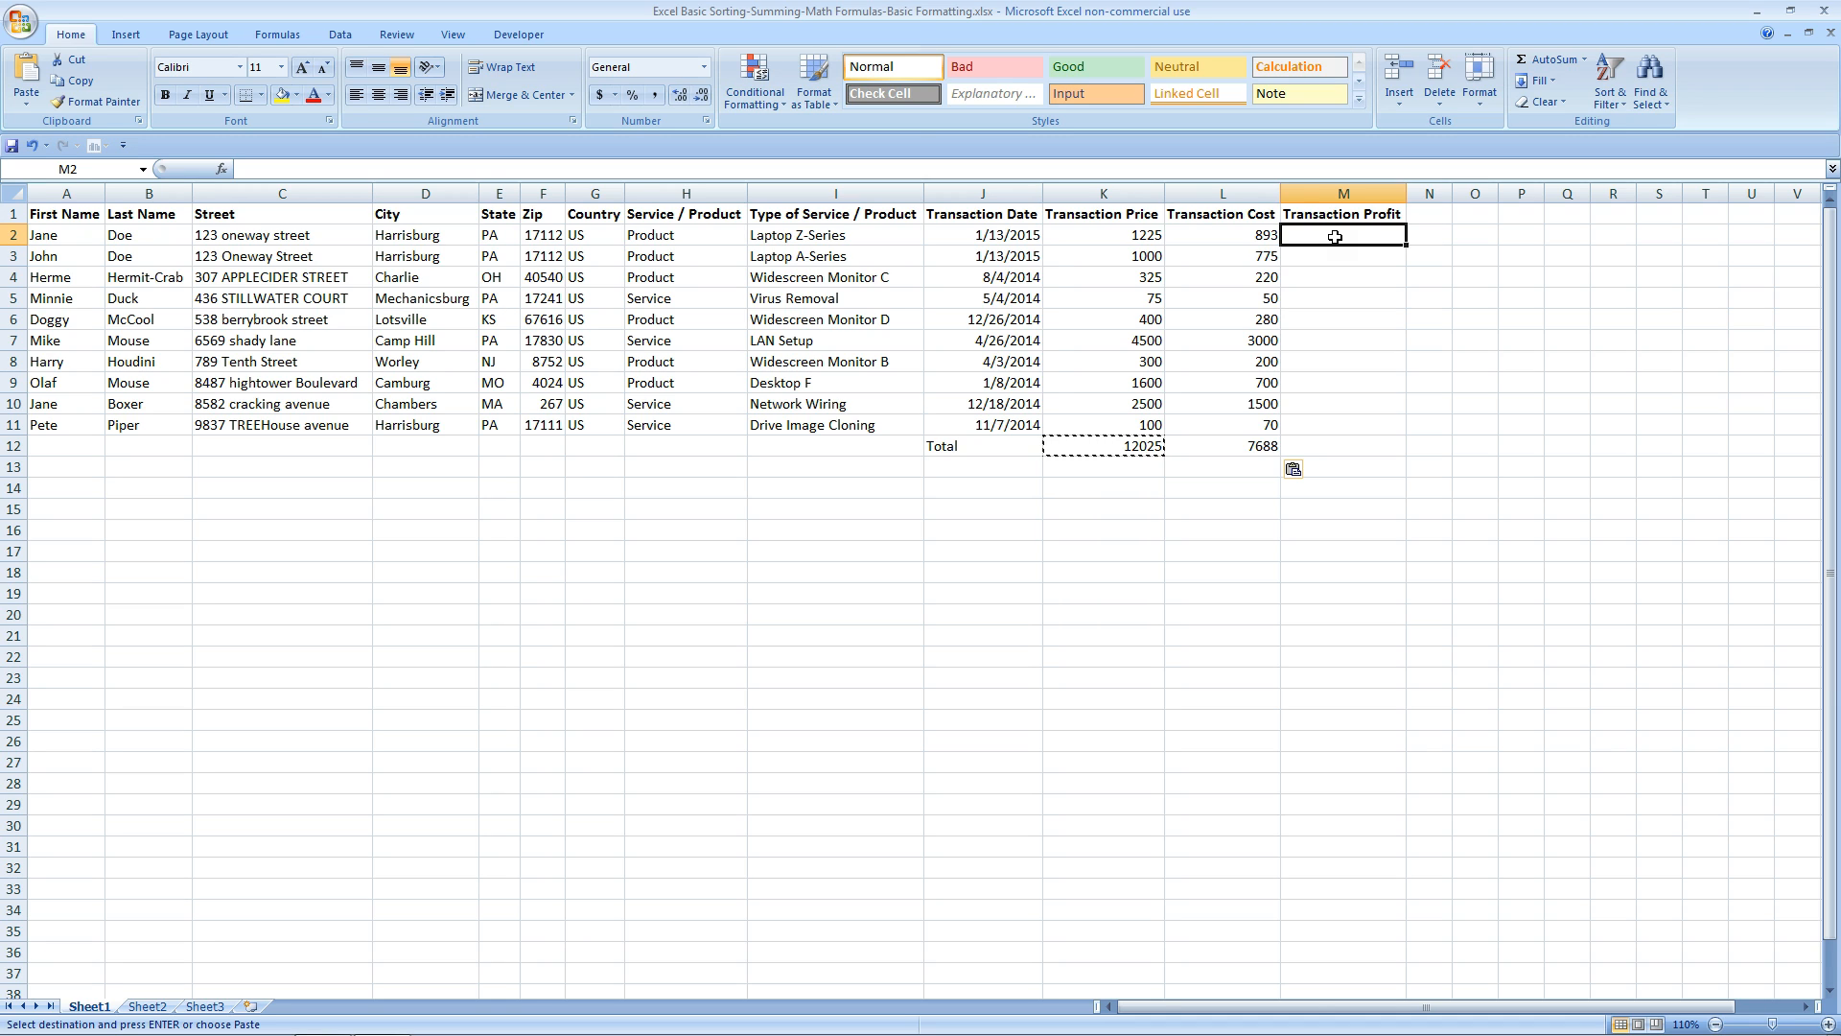
text(=)
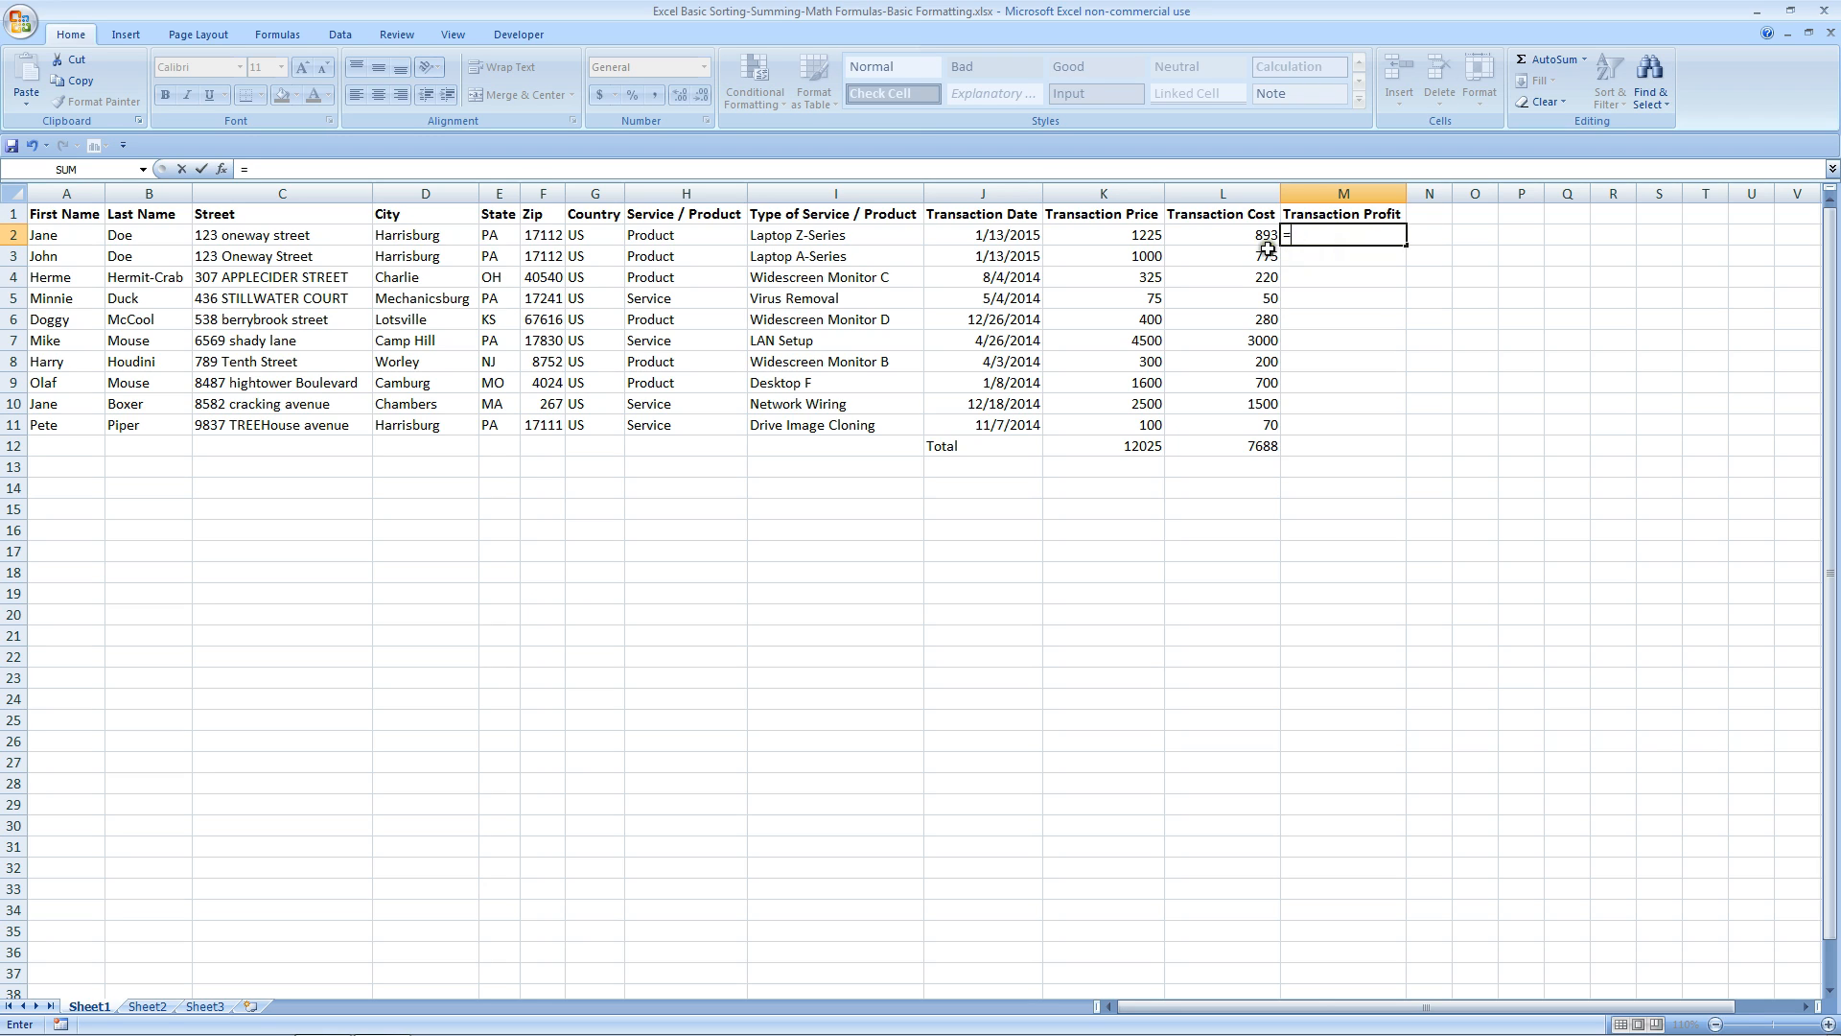
click(1141, 234)
text(-)
click(1259, 237)
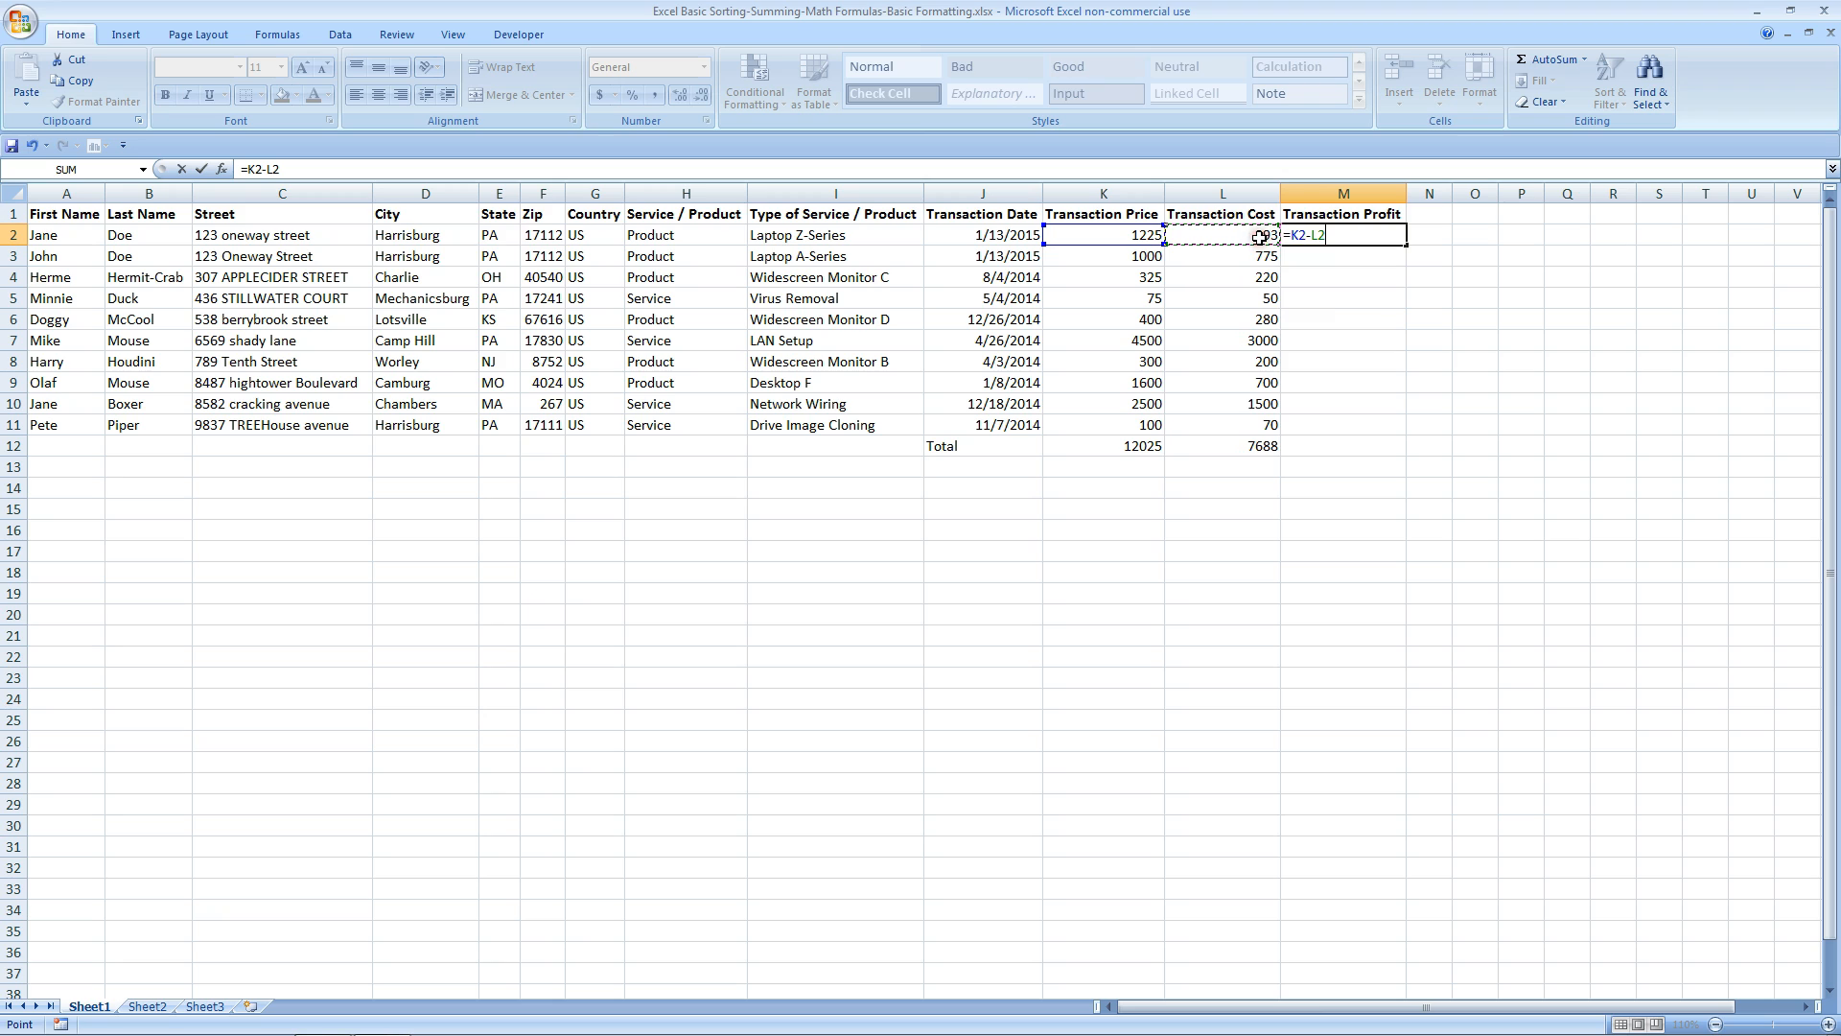
key(Return)
click(1336, 240)
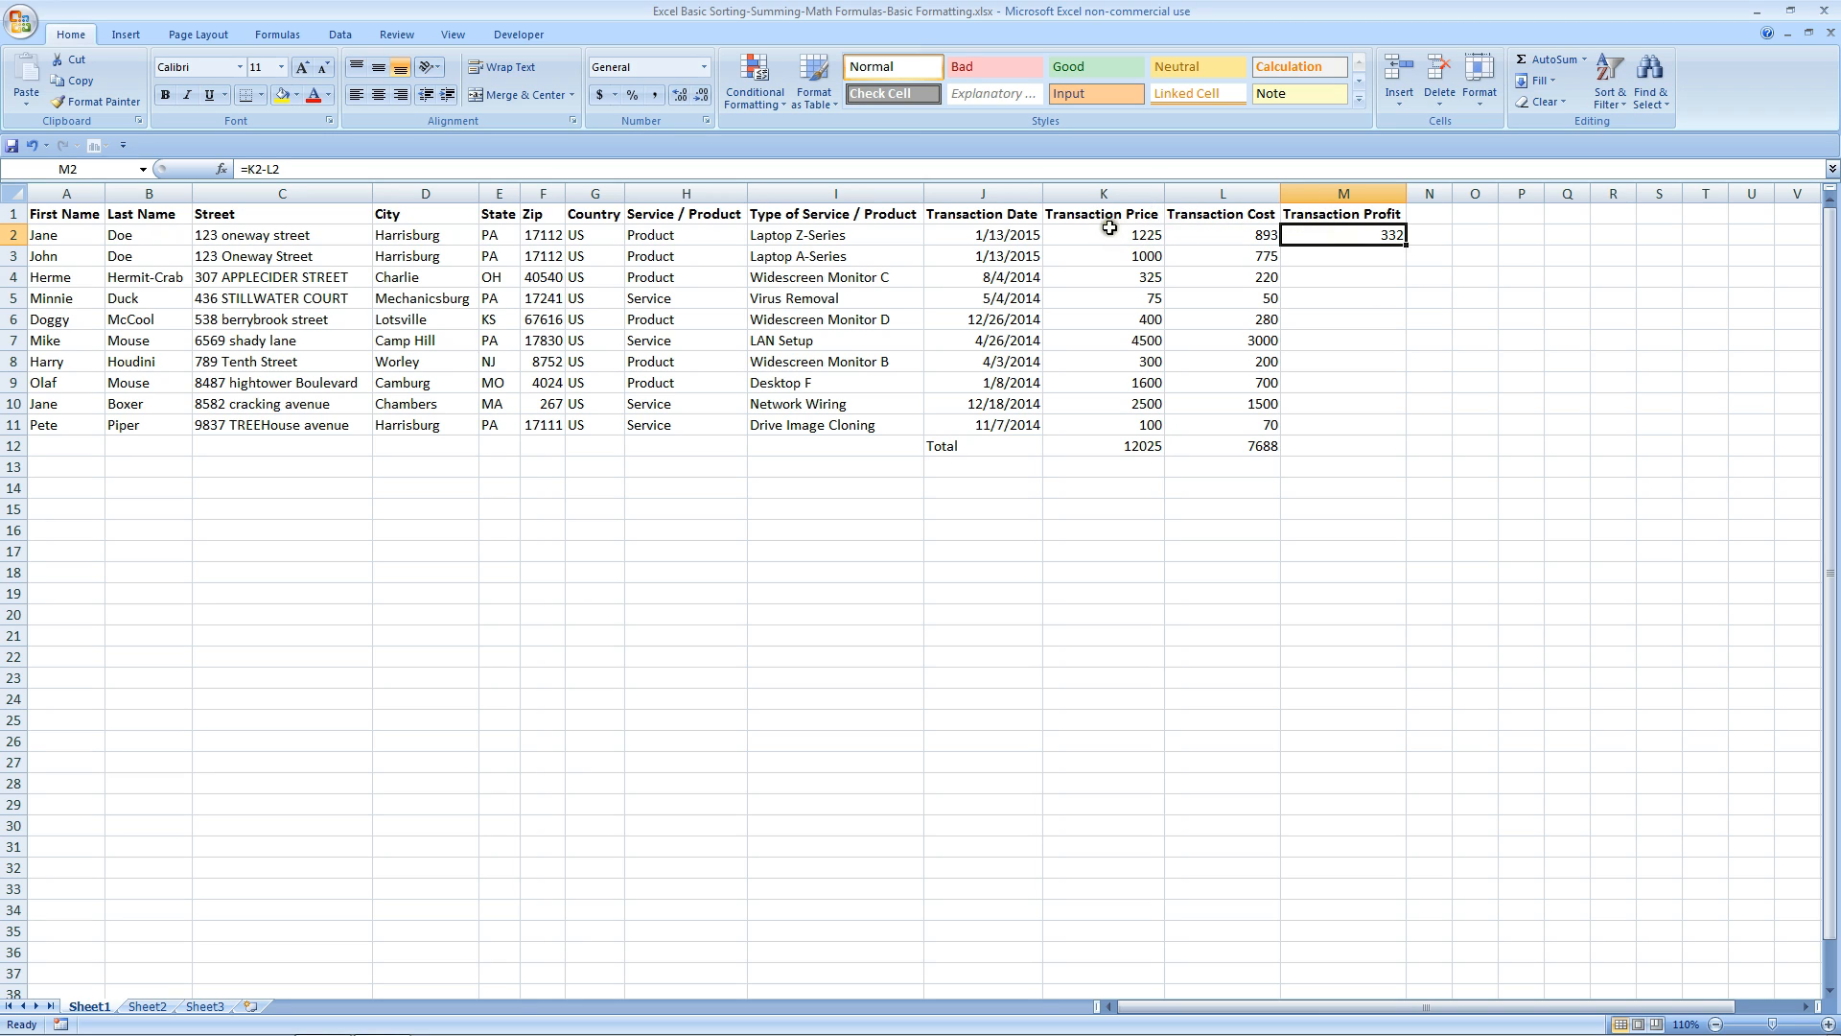
Autofill the M2 formula down the Transaction Profit column through row 12 and check row 3's formula against its price and cost cells.
click(1350, 258)
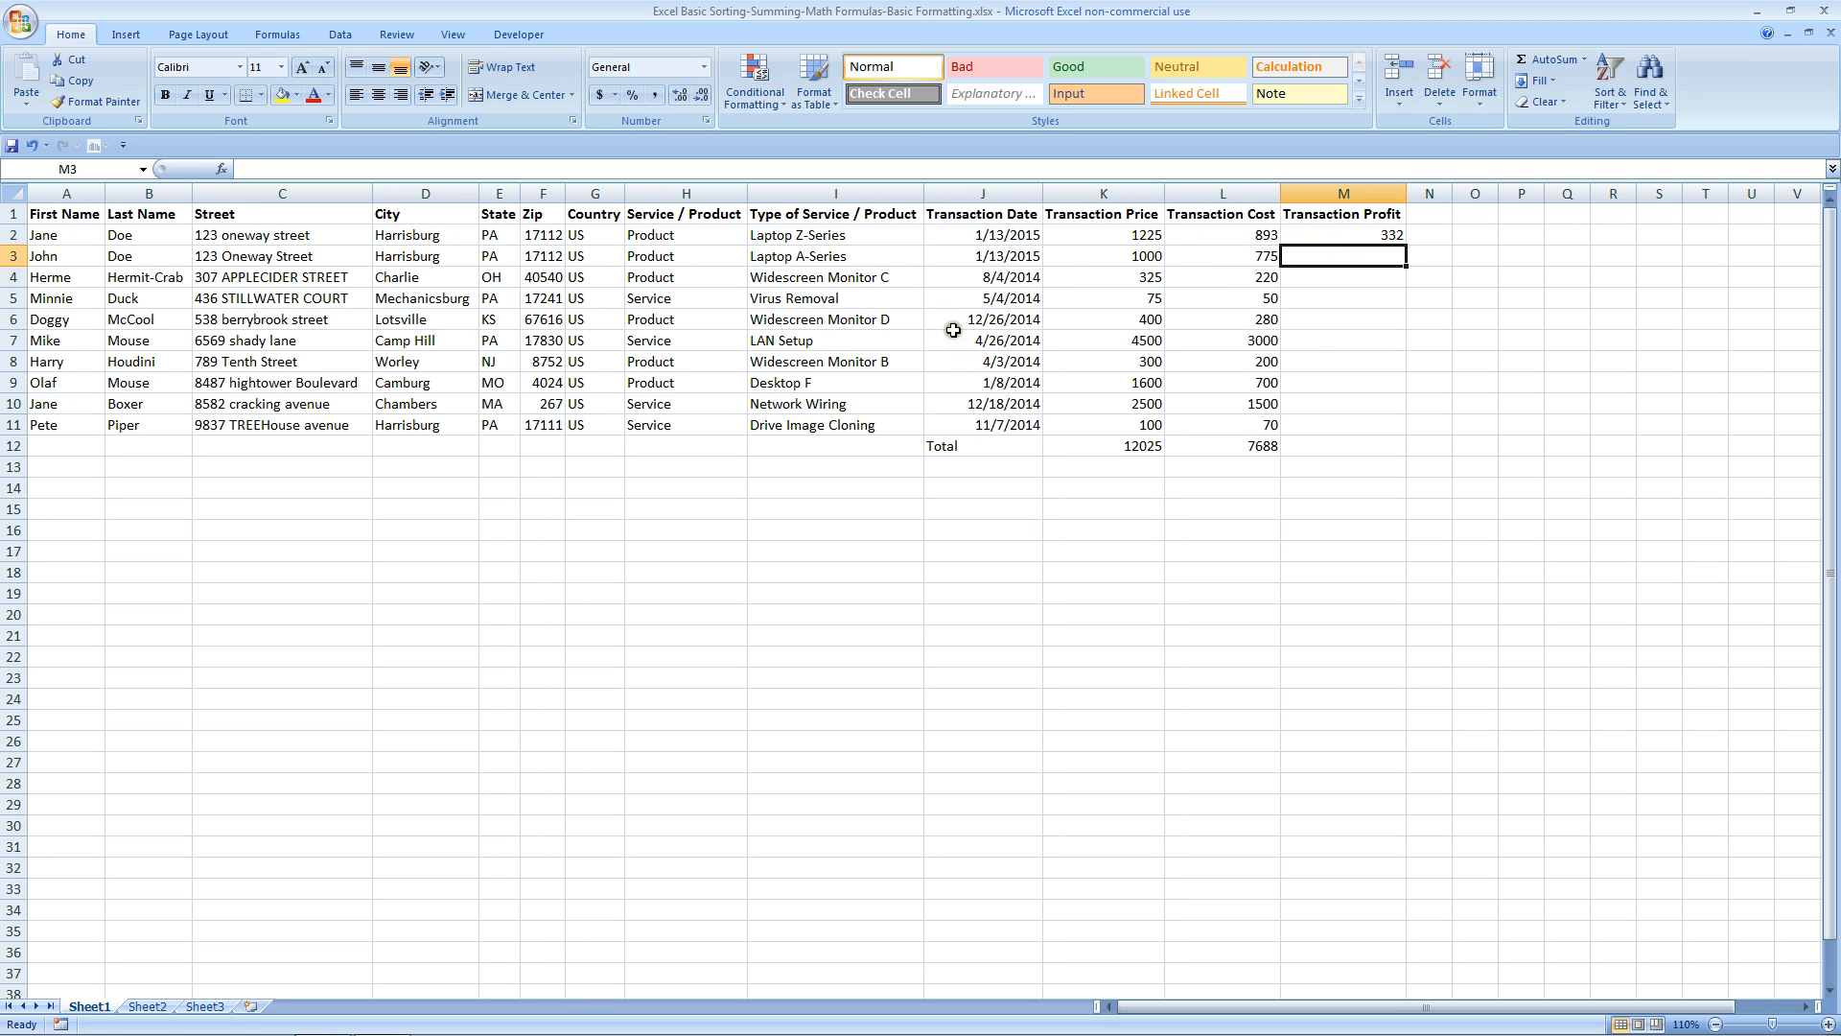
drag(1352, 255, 1342, 422)
click(1370, 254)
click(1381, 238)
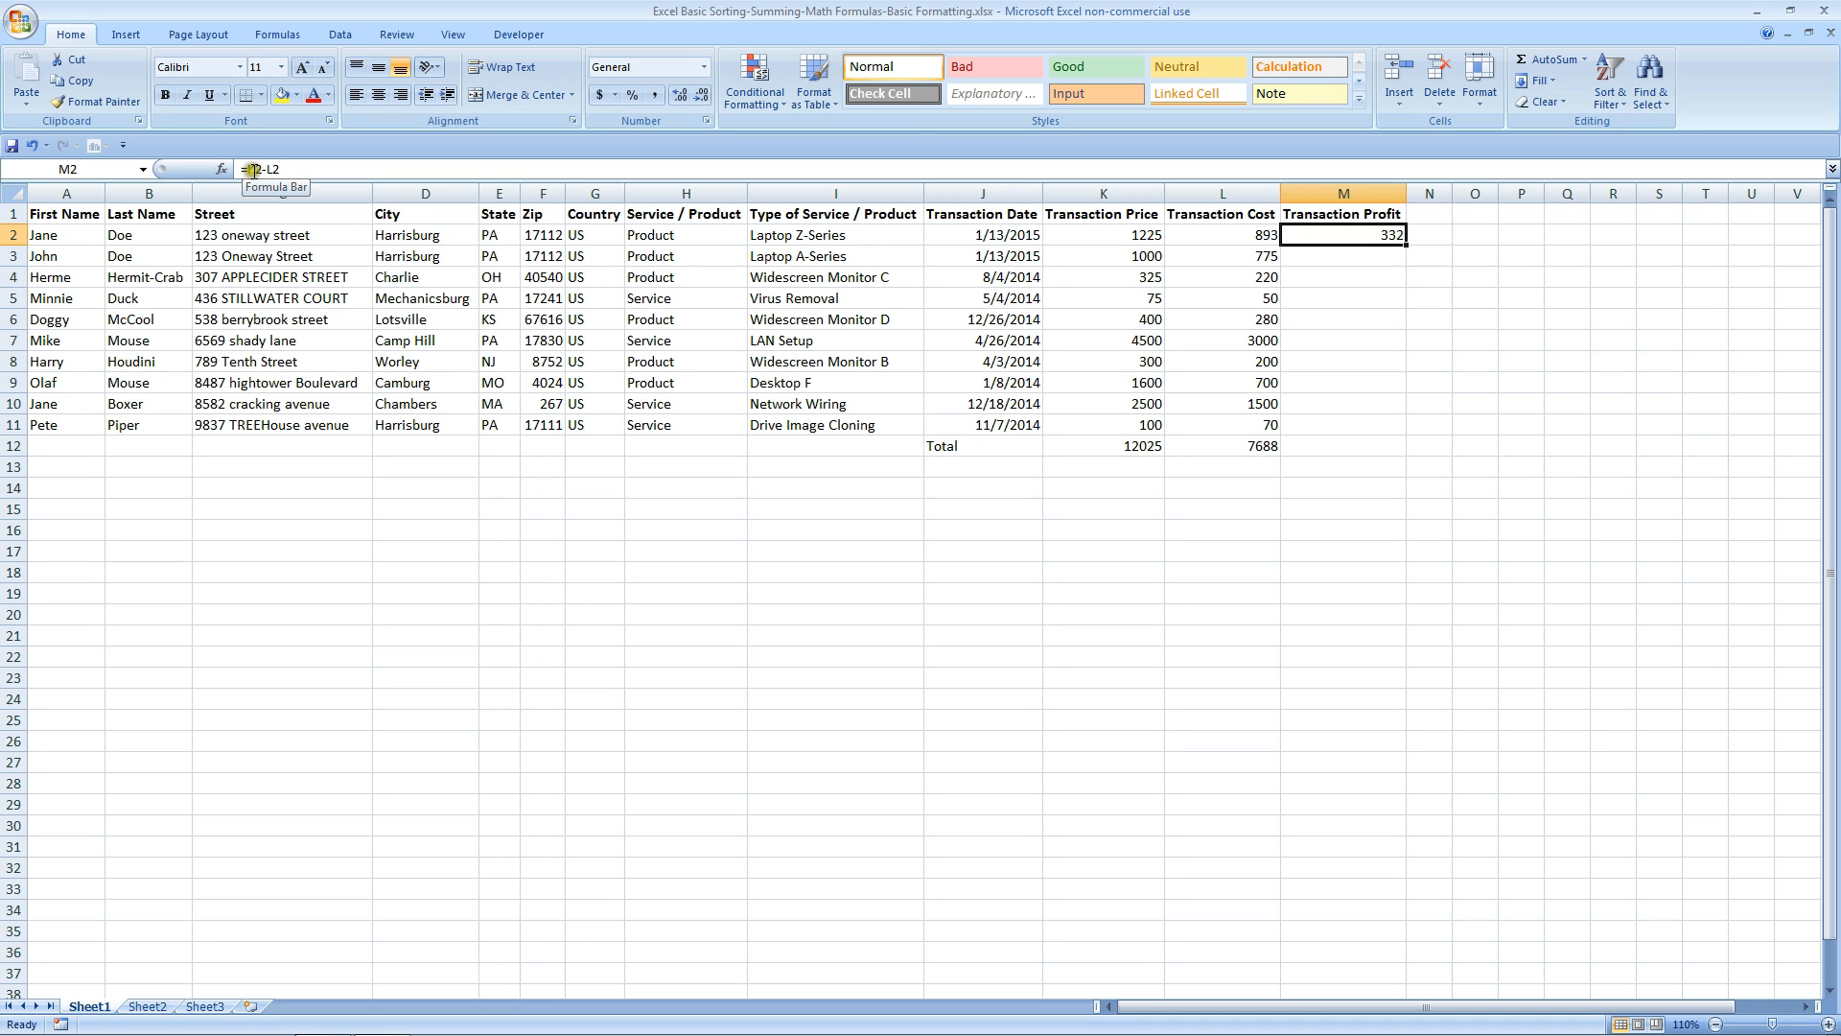
double_click(1376, 235)
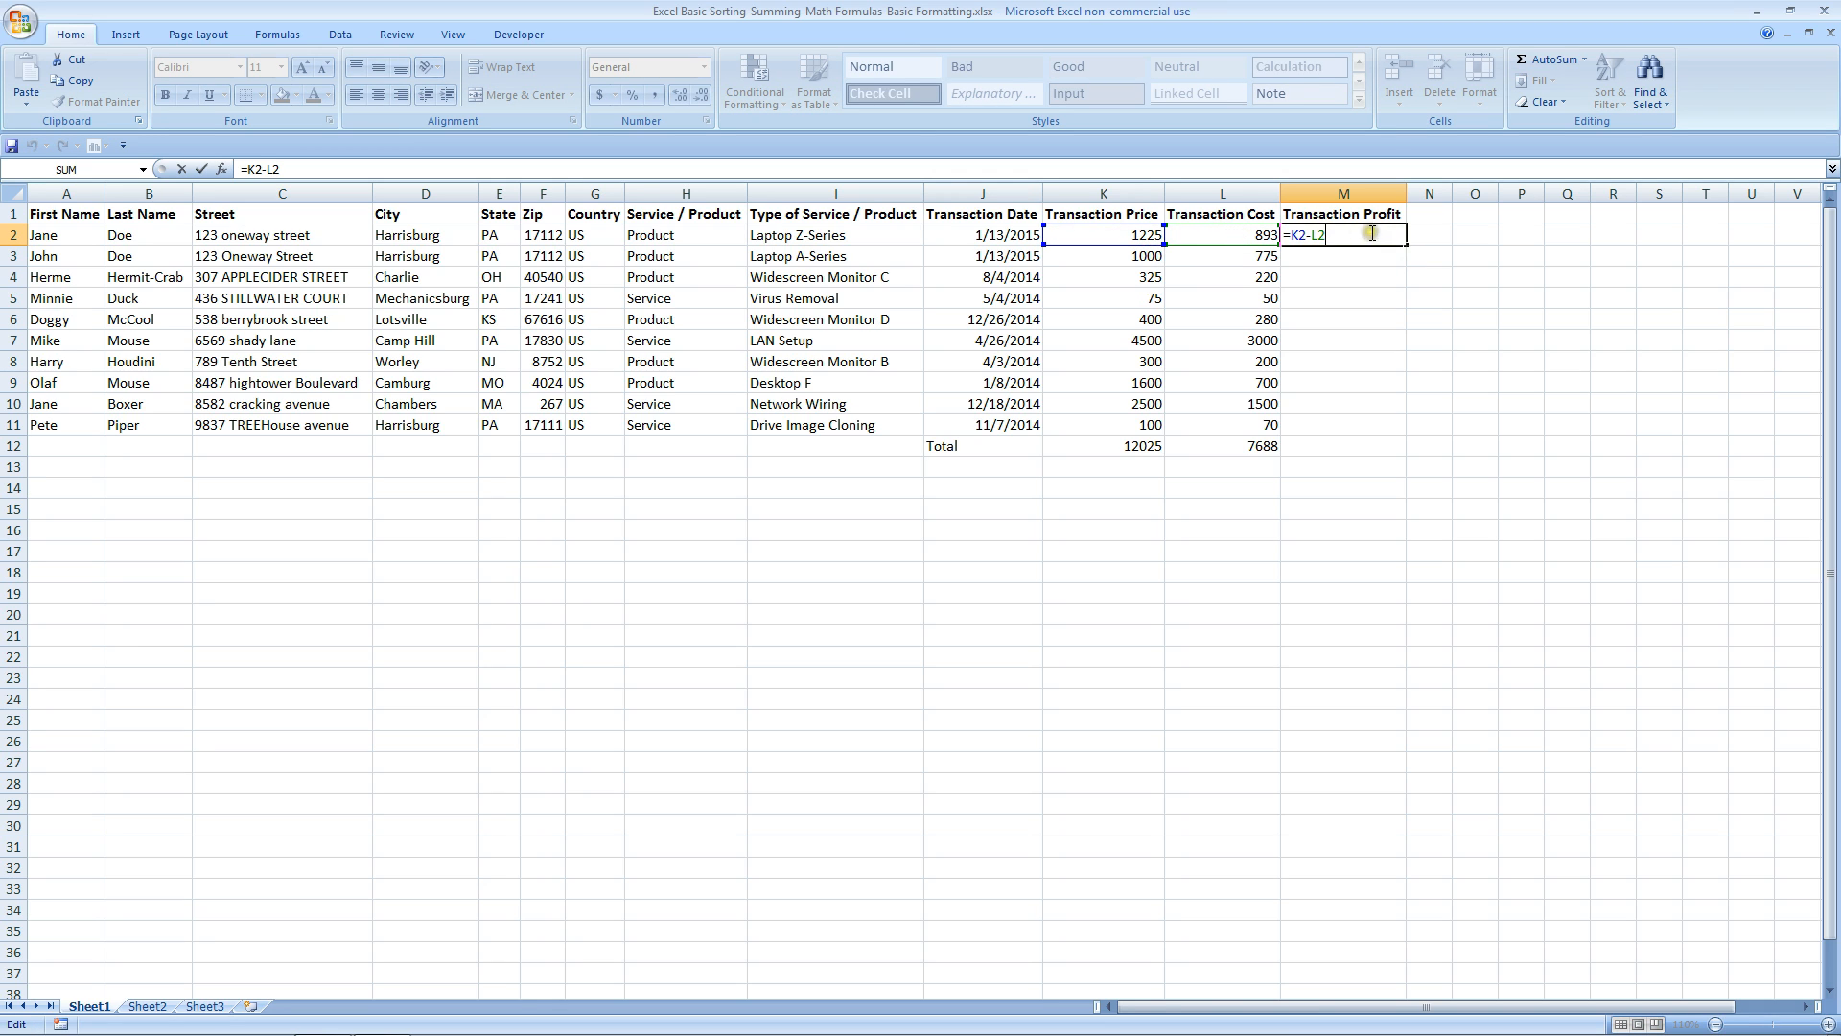
key(ctrl+Return)
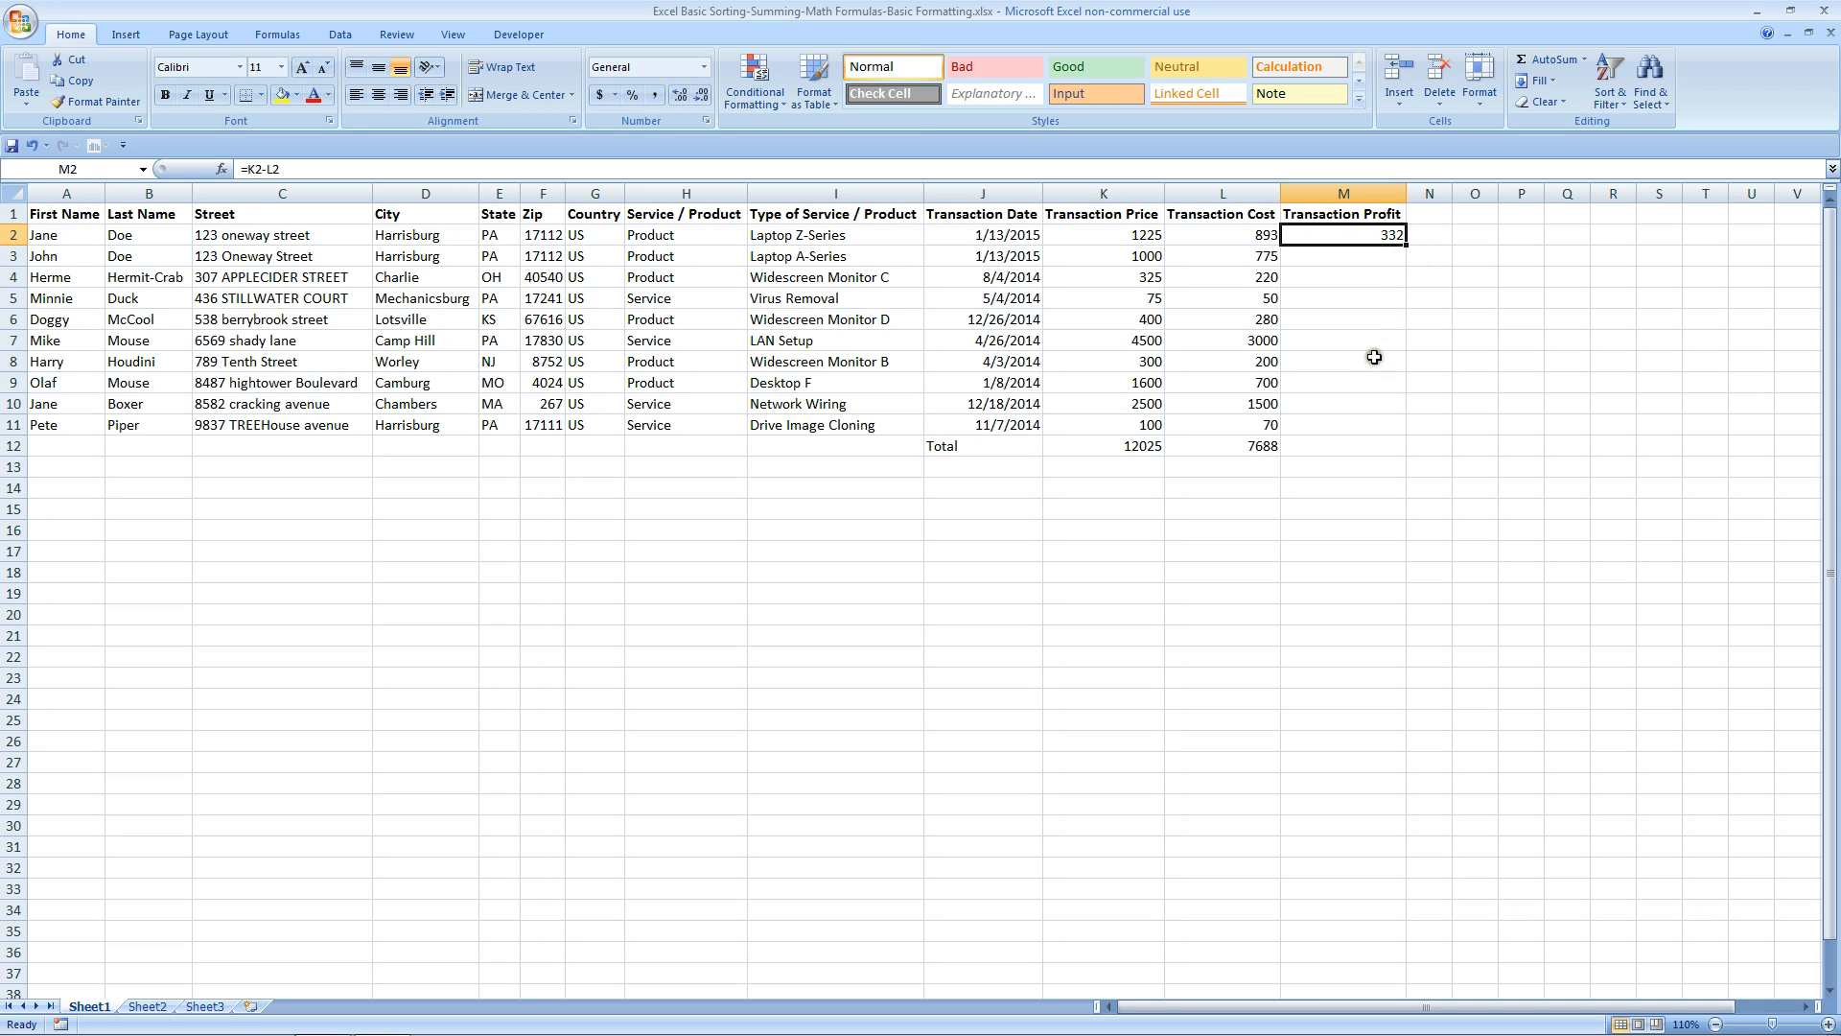
double_click(1407, 246)
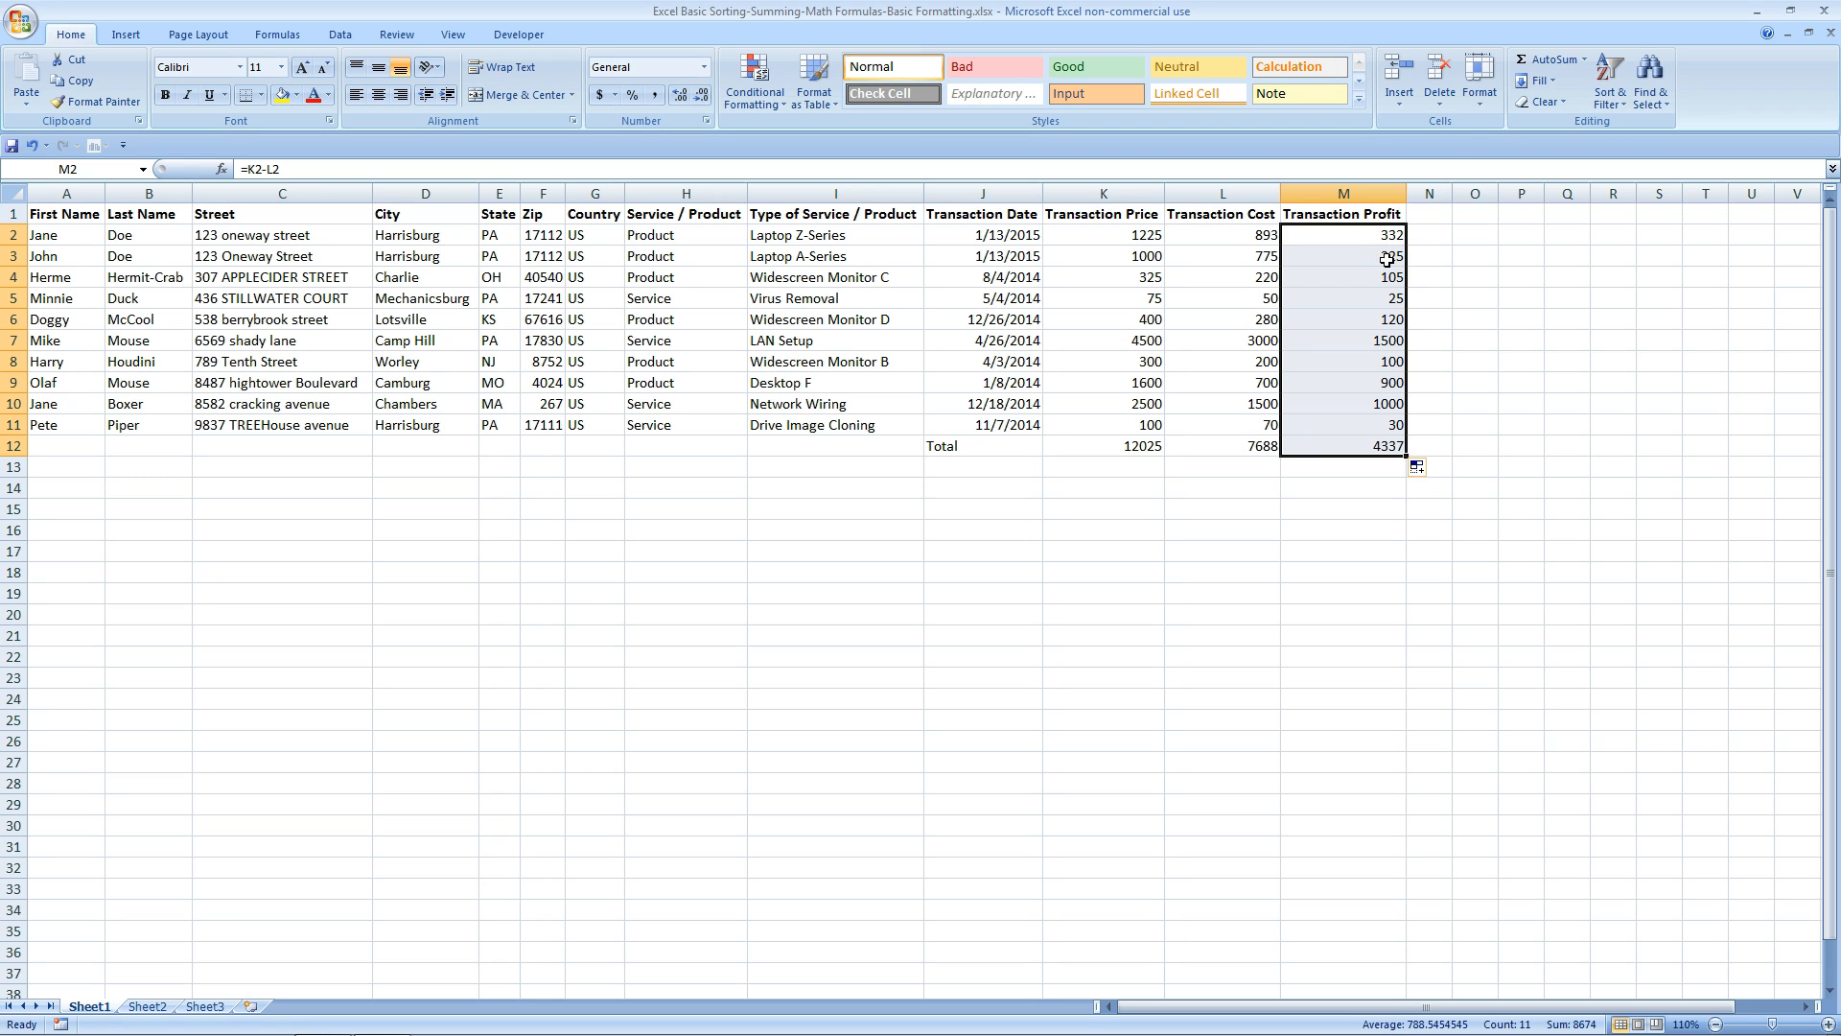
click(1387, 259)
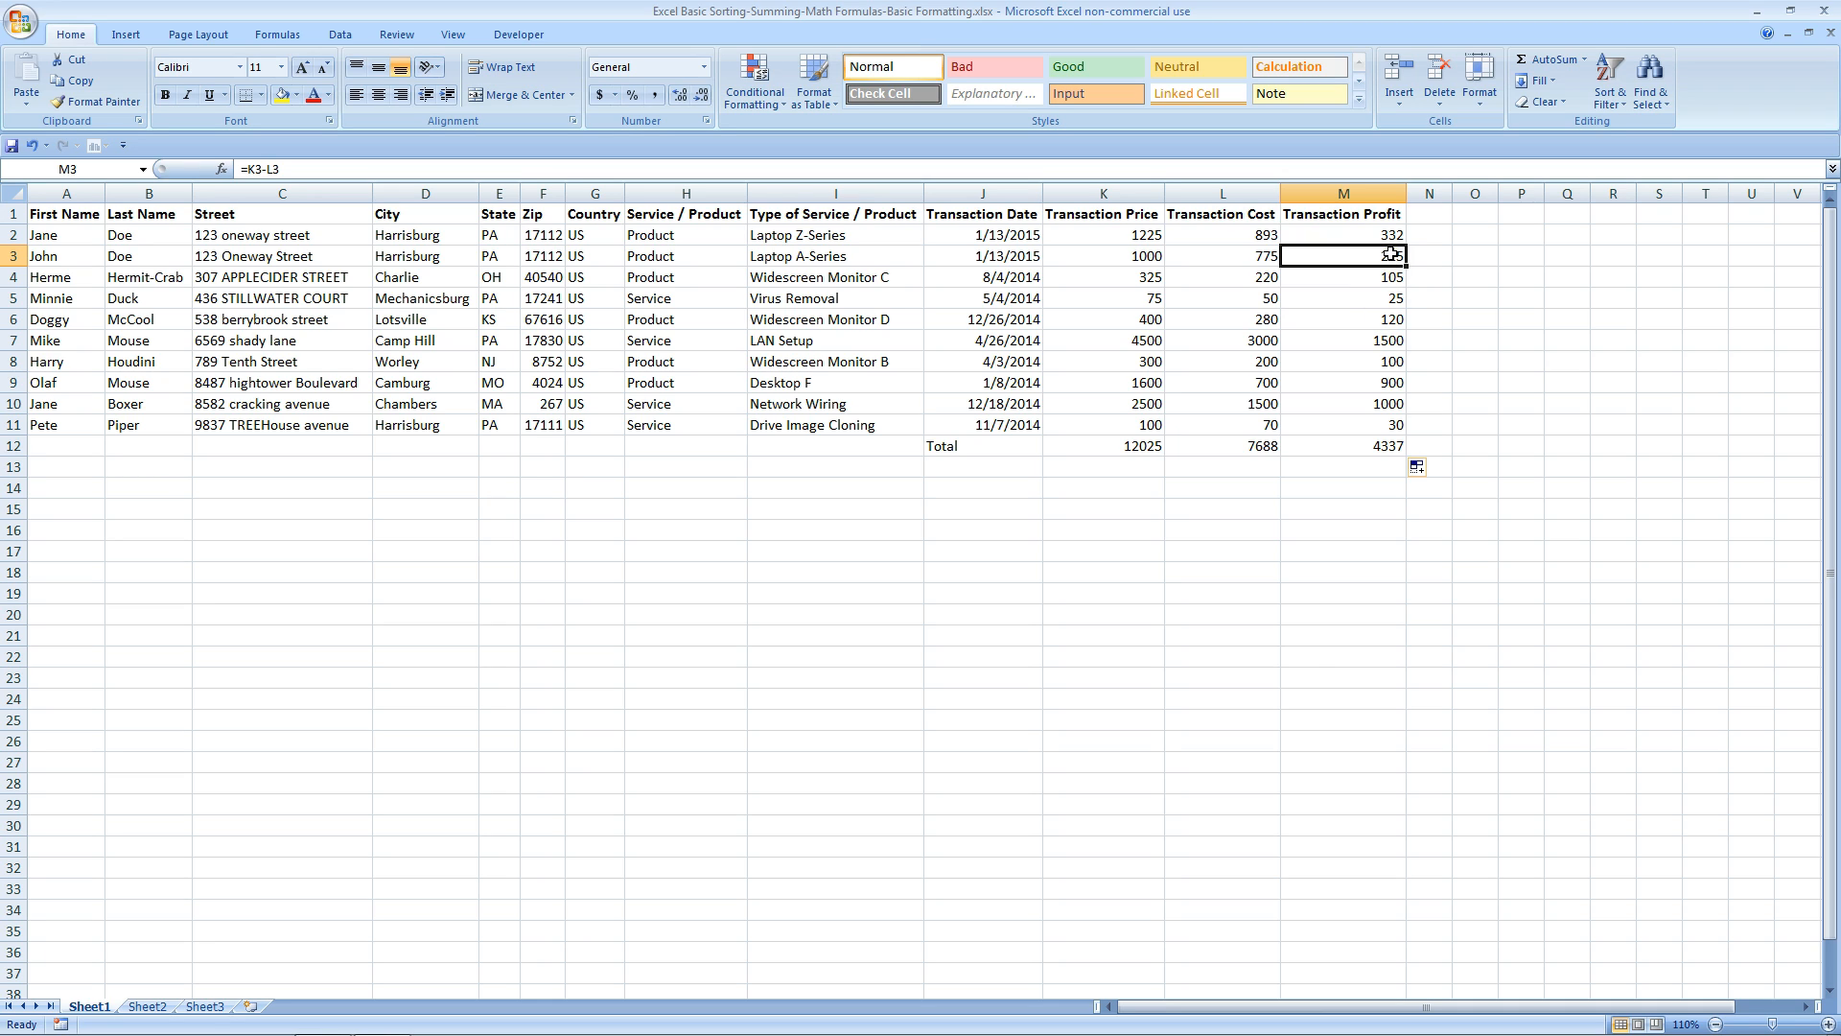
click(1139, 257)
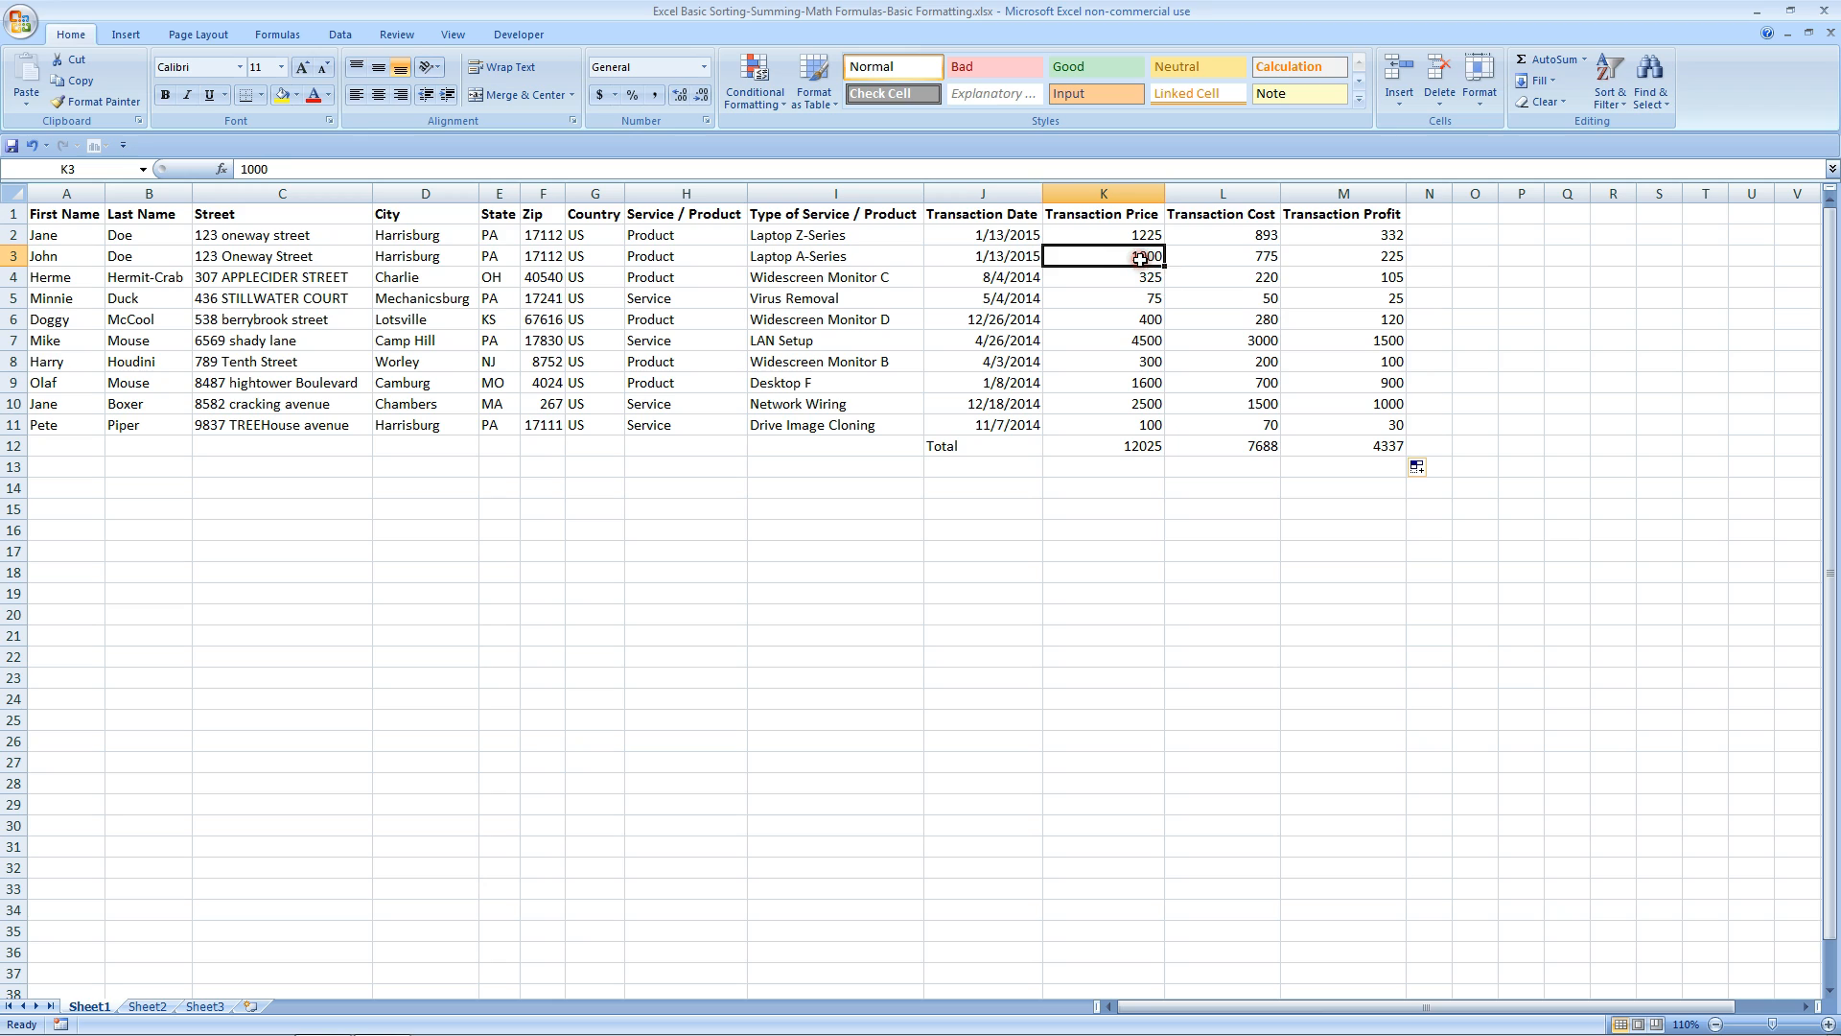
click(1220, 255)
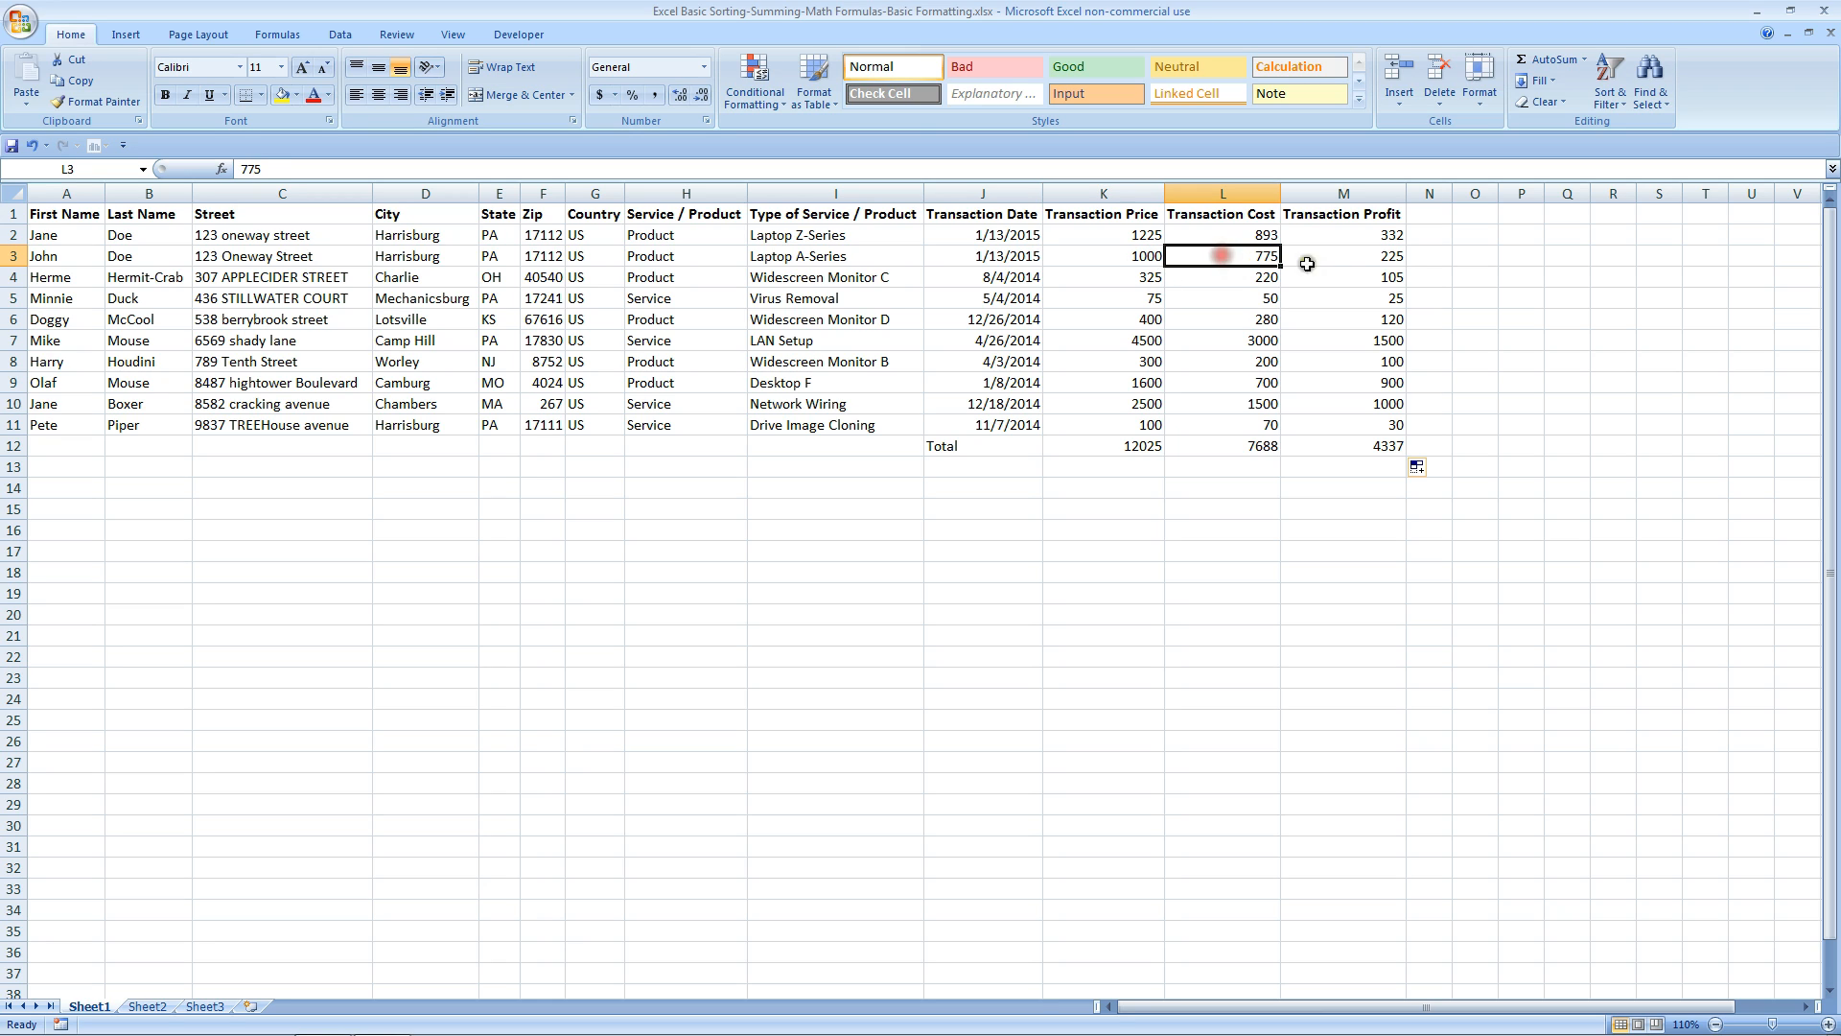
click(1366, 256)
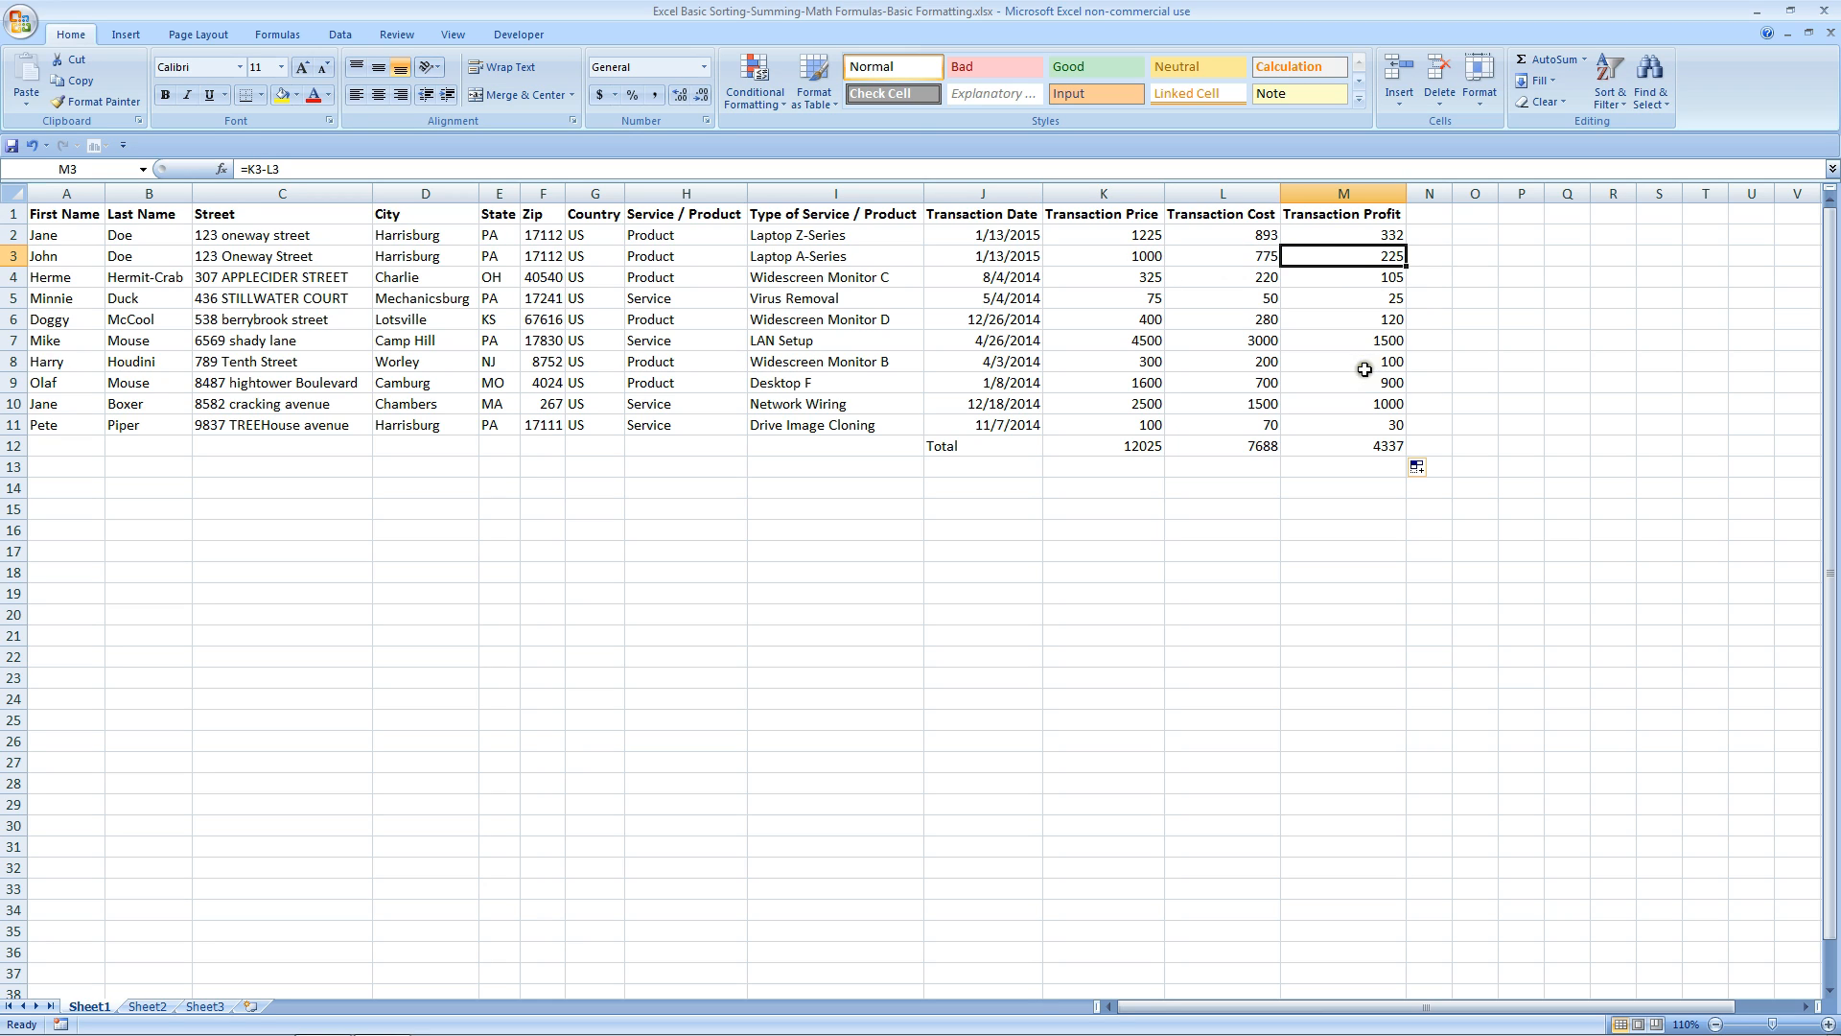